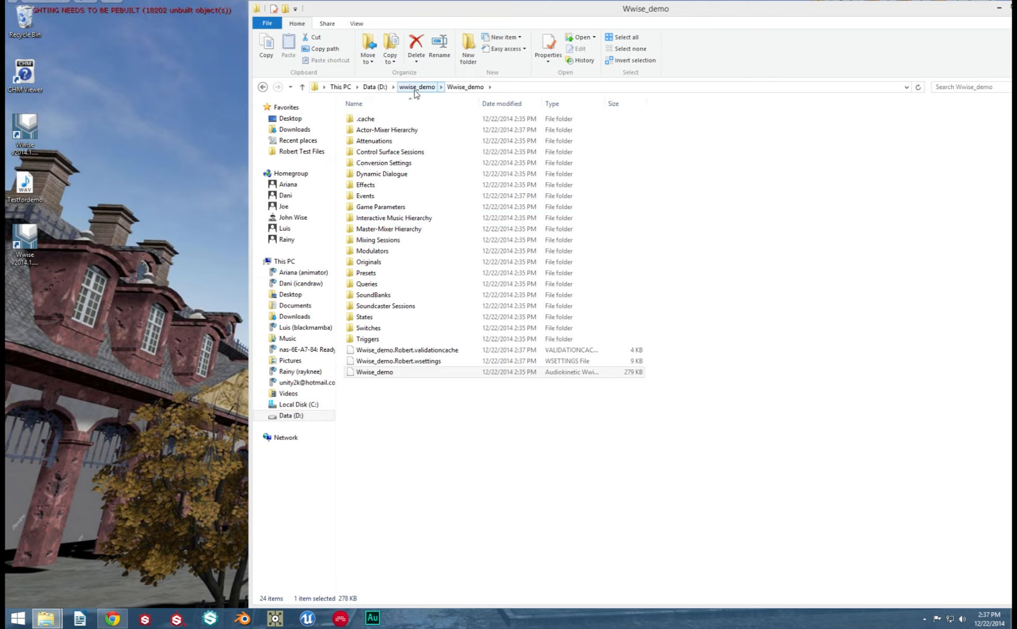
Open the BaseEditor configuration file from the wwise_demo folder's UnrealEngine-release\Engine\Config subfolder.
click(416, 87)
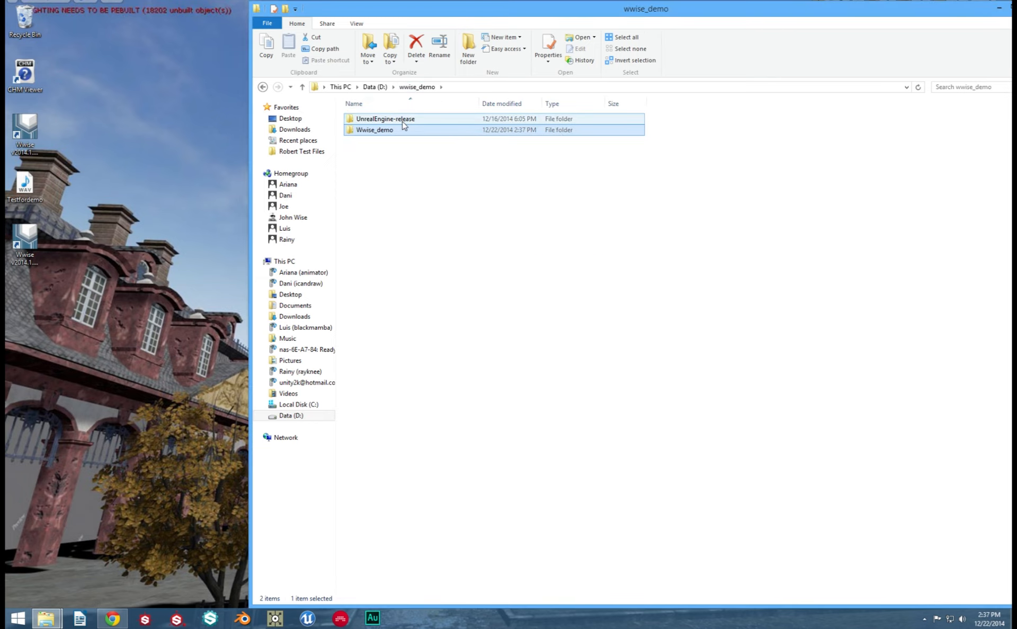
drag(450, 27, 376, 36)
double_click(321, 128)
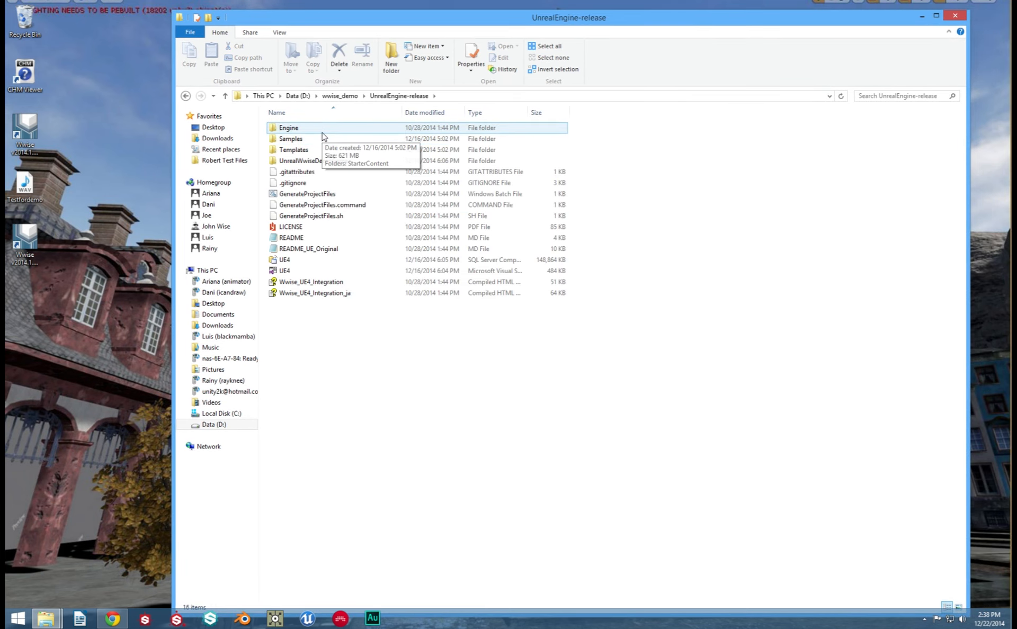
double_click(322, 130)
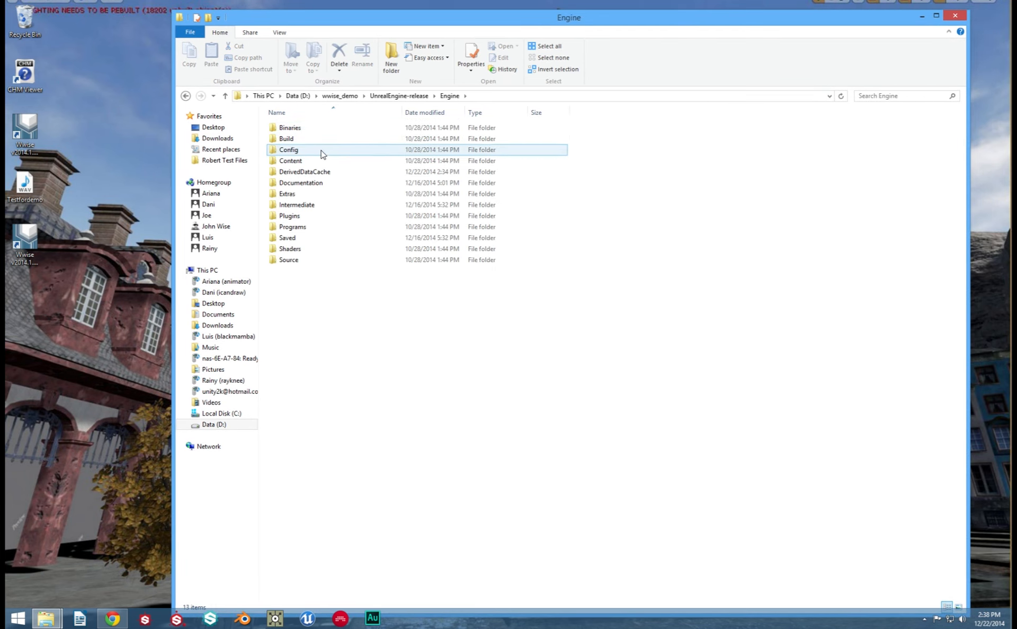
double_click(323, 151)
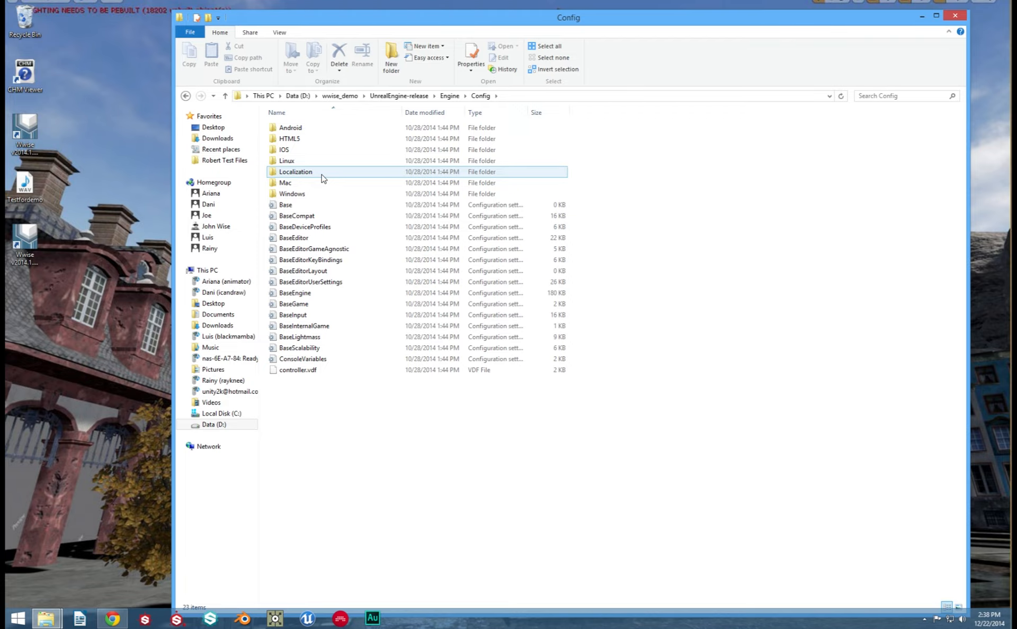
double_click(307, 238)
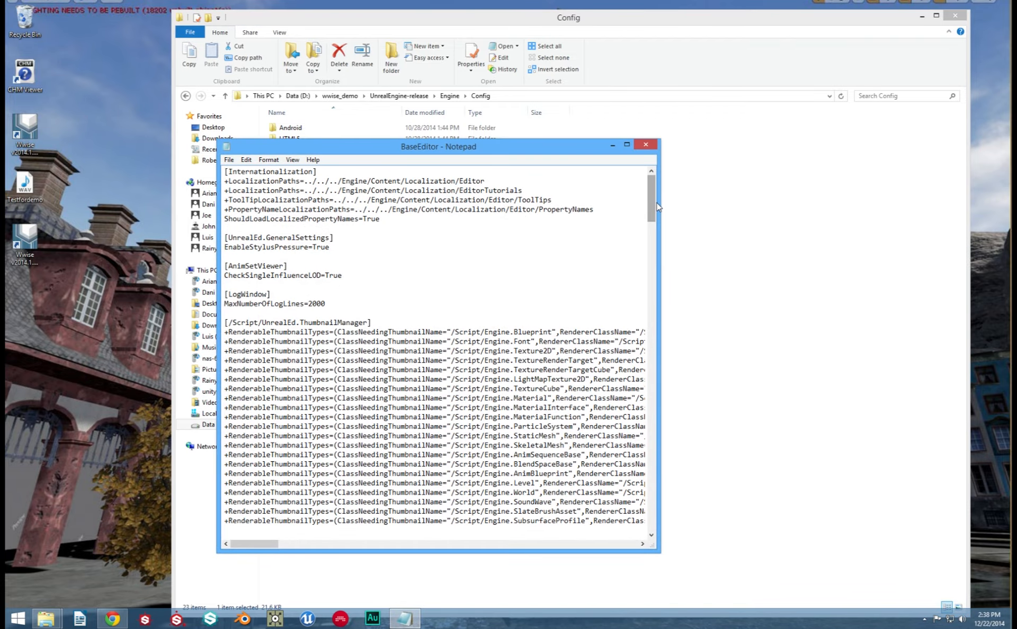
Examine the Wwise version and build number in the WwiseCommandLinePath entry under [Wwise.Options].
drag(651, 203, 646, 393)
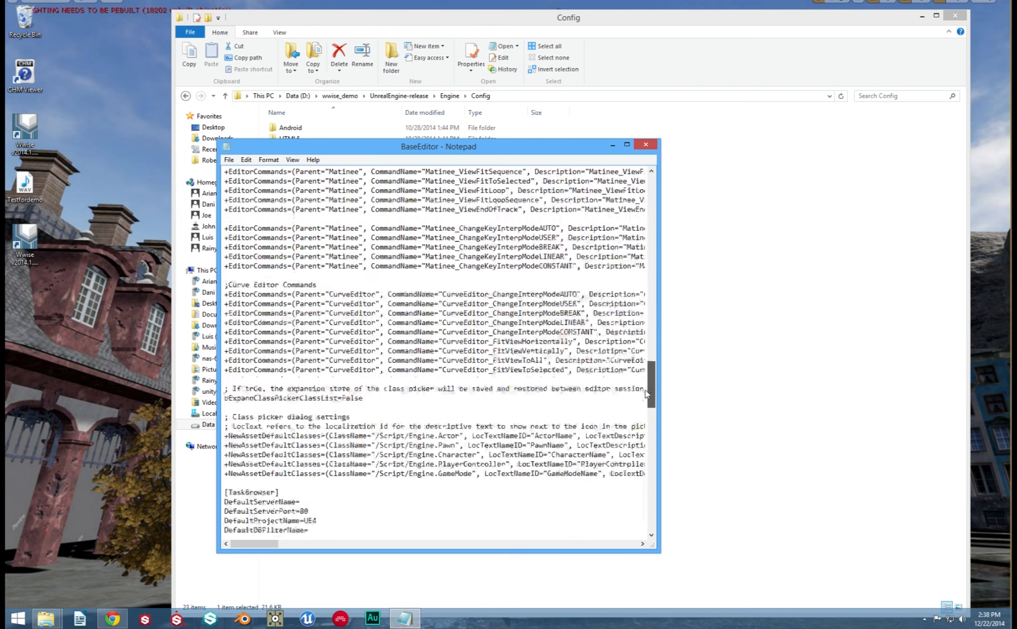
drag(659, 358, 786, 350)
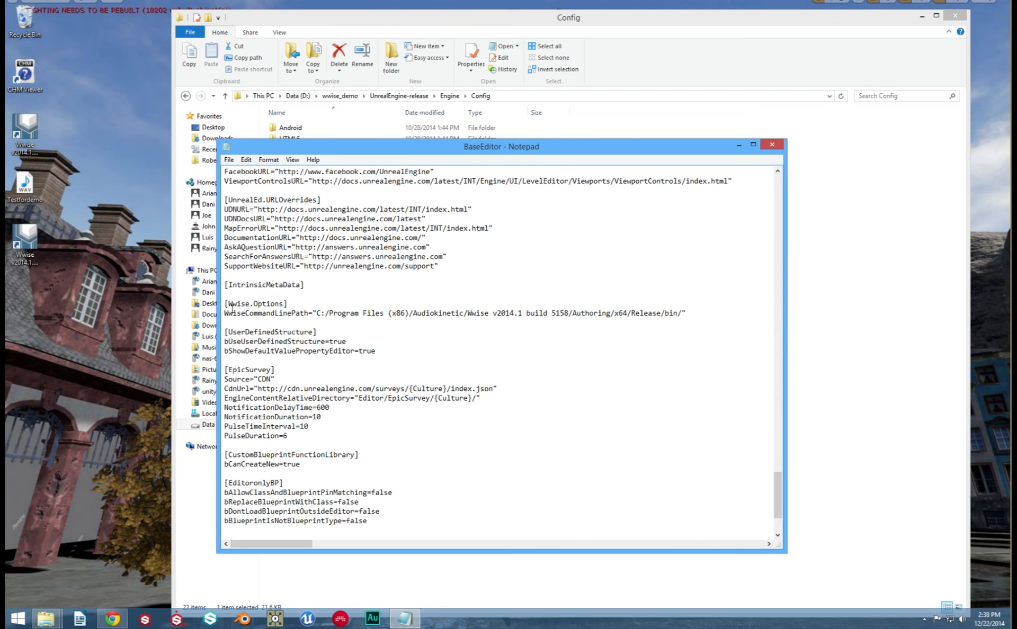
drag(228, 304, 687, 318)
click(652, 331)
drag(488, 316, 585, 315)
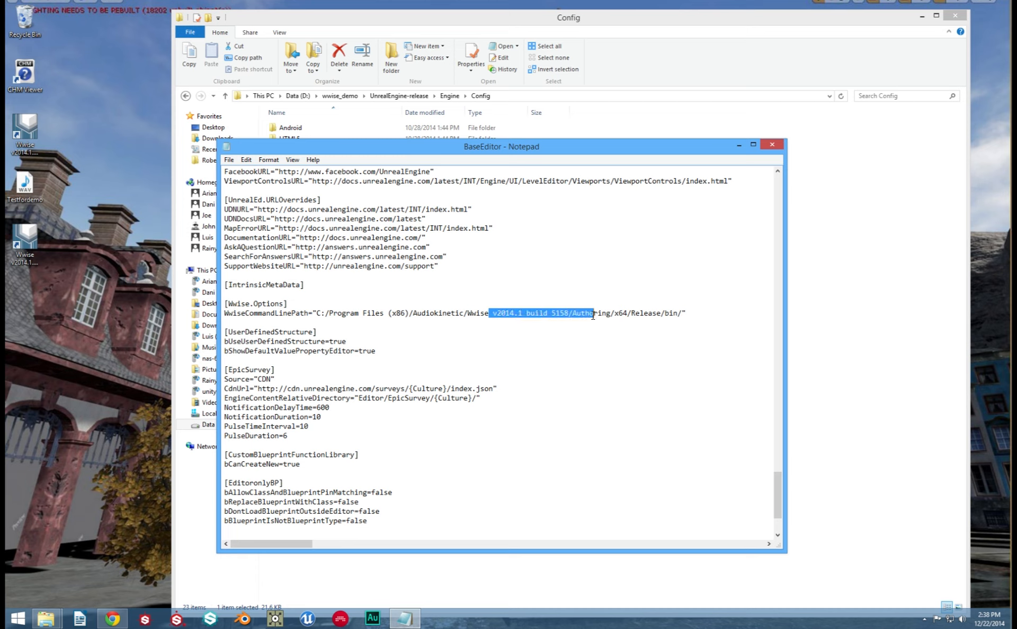
click(557, 330)
drag(460, 313, 543, 315)
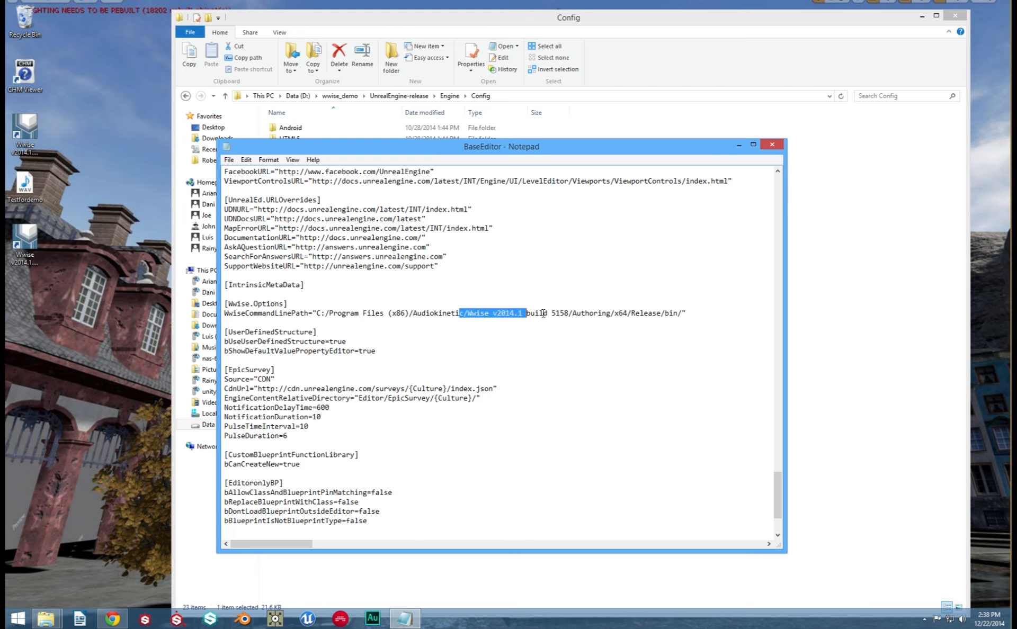
click(565, 339)
Change the Wwise folder in WwiseCommandLinePath to v2014.1.2 build 5195, matching the installed version on the desktop shortcut.
click(25, 239)
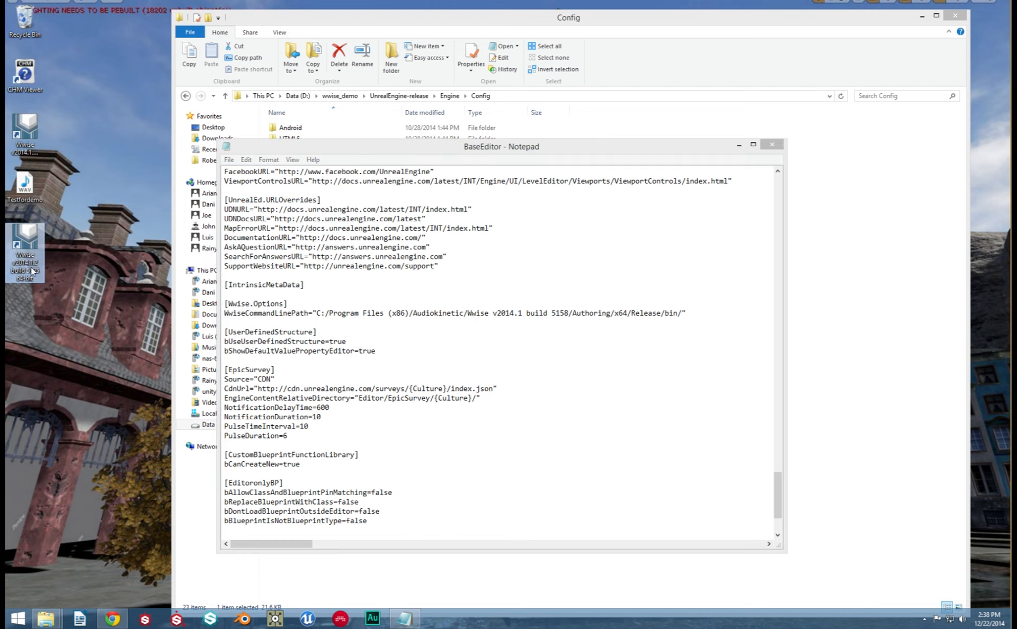
click(523, 313)
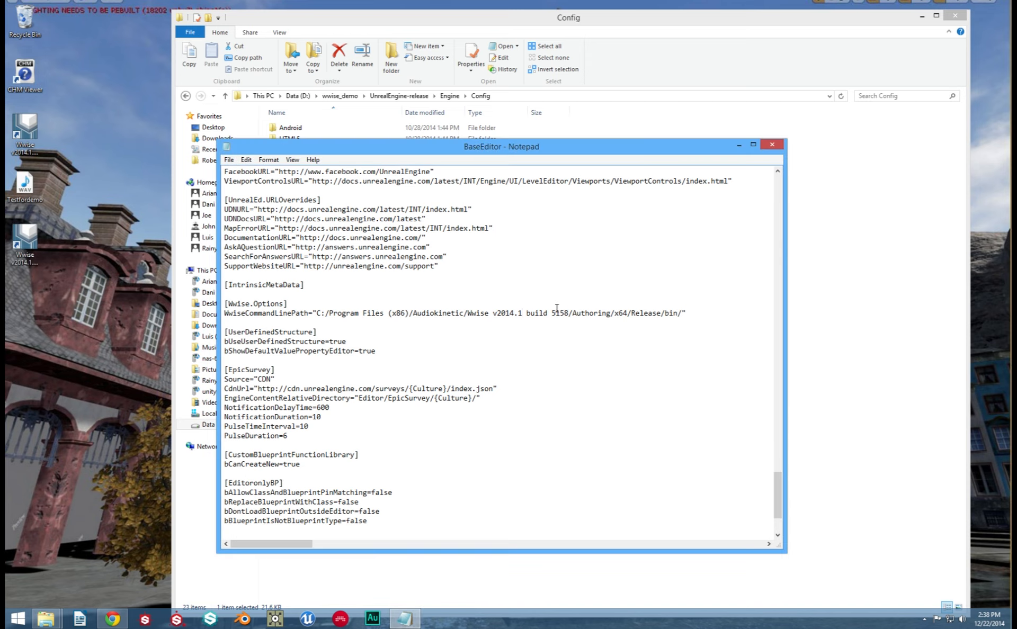
text(.2)
double_click(587, 345)
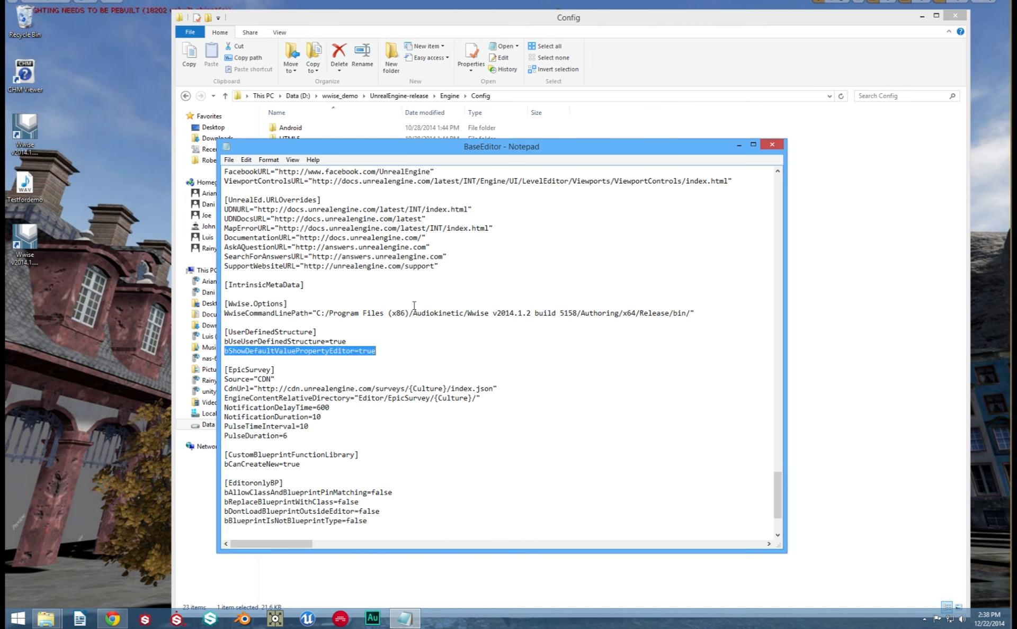
click(25, 244)
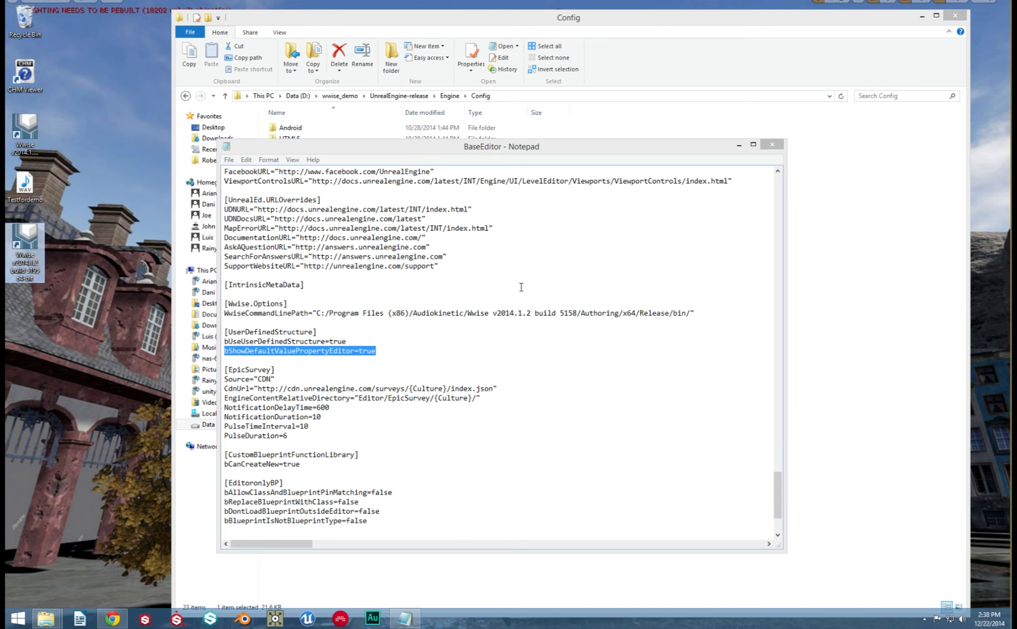
drag(578, 313, 571, 315)
key(BackSpace)
key(BackSpace)
text(95)
click(572, 353)
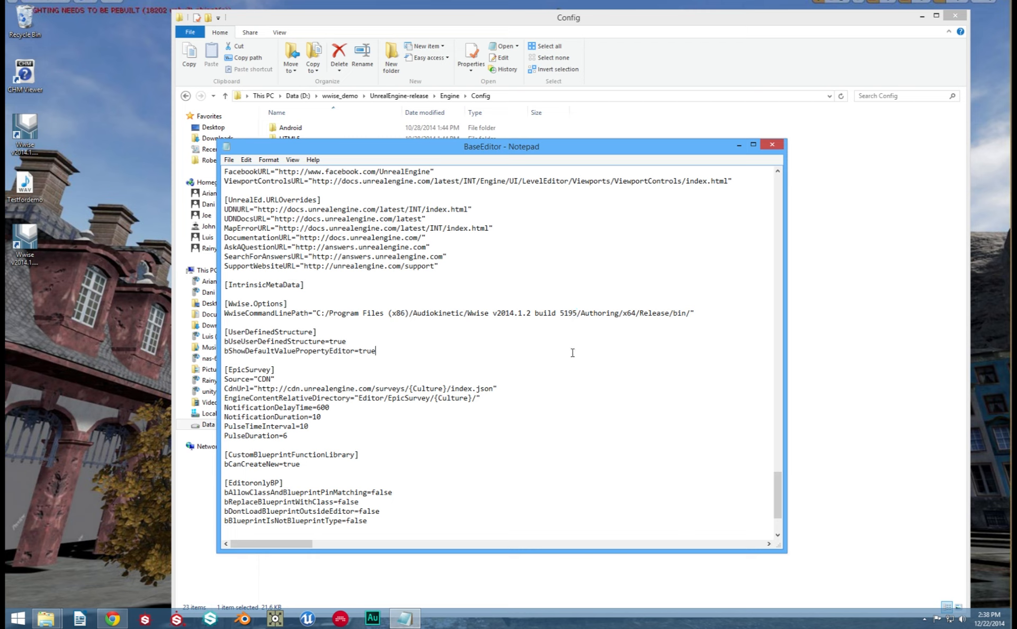
Compare the edited Wwise version and build in the command line path with the full name of the desktop shortcut.
click(26, 244)
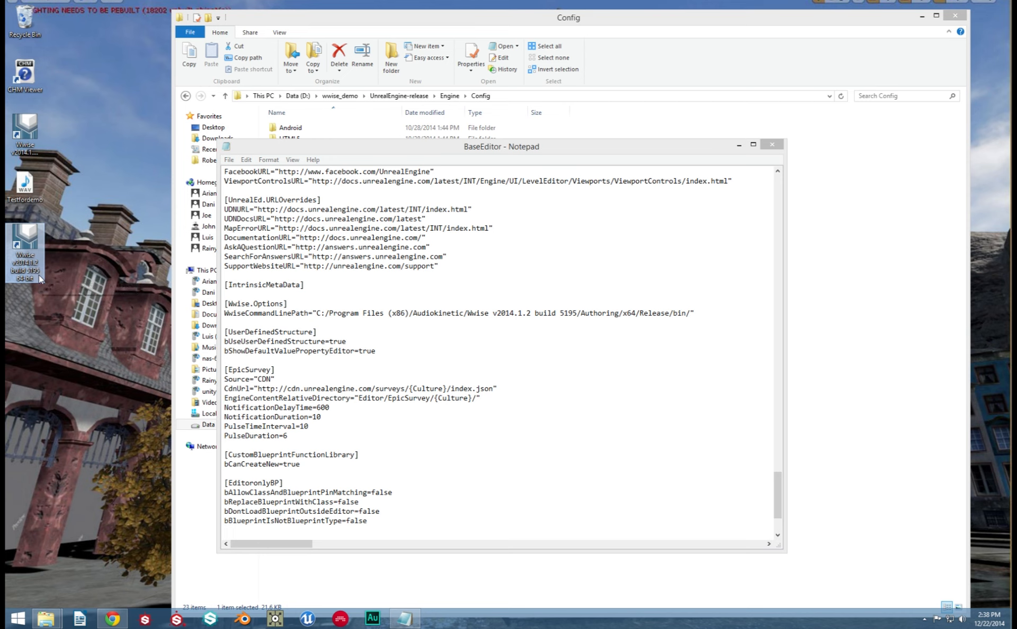
drag(468, 313, 580, 314)
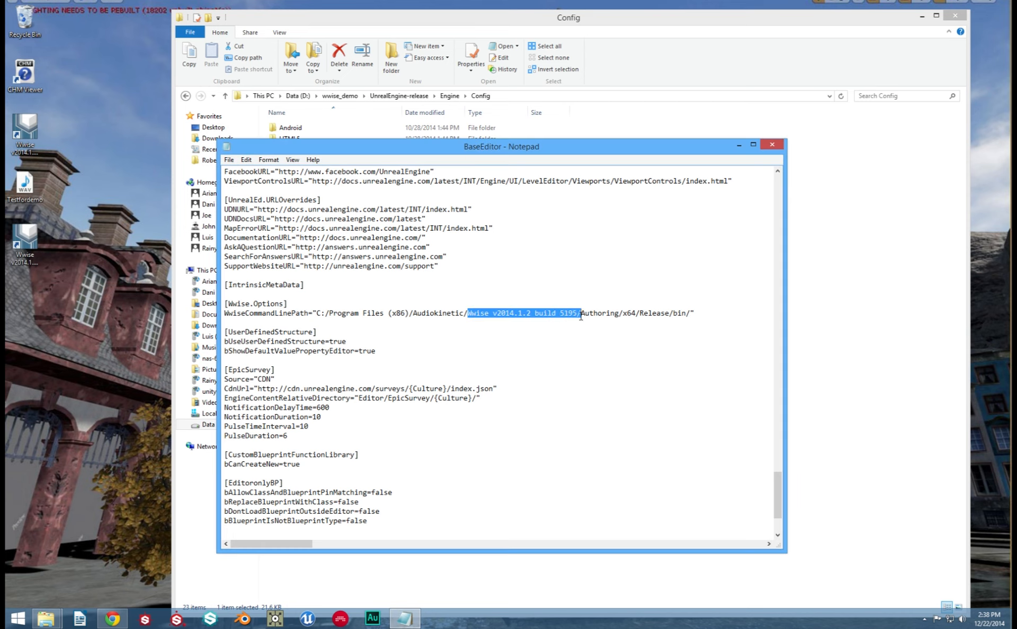
click(30, 272)
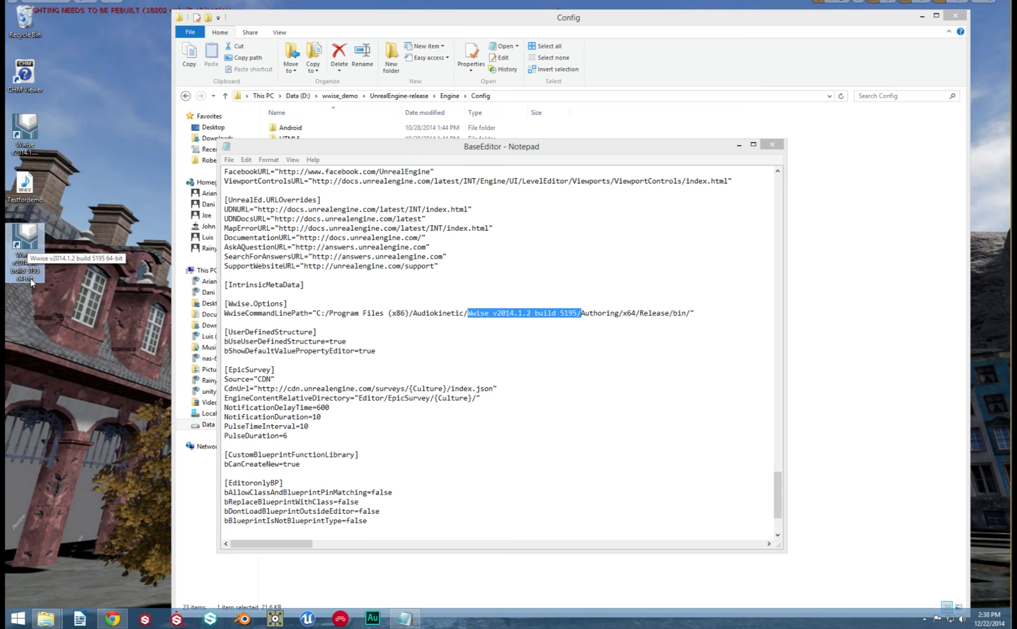
Close the BaseEditor file and open the UnrealWwiseDemoGame project from the UnrealEngine-release folder in Unreal Editor.
click(772, 144)
drag(357, 96, 365, 127)
click(341, 97)
double_click(318, 130)
double_click(325, 172)
double_click(326, 239)
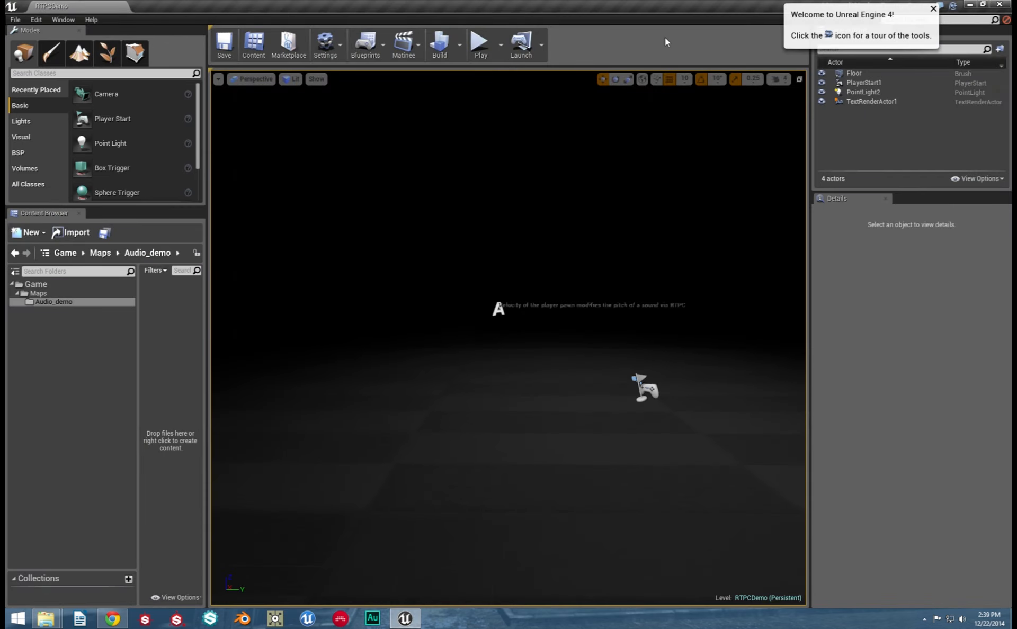
Generate all available SoundBanks for Windows, Android and IOS, and play the Play_Testfordemo event.
click(459, 43)
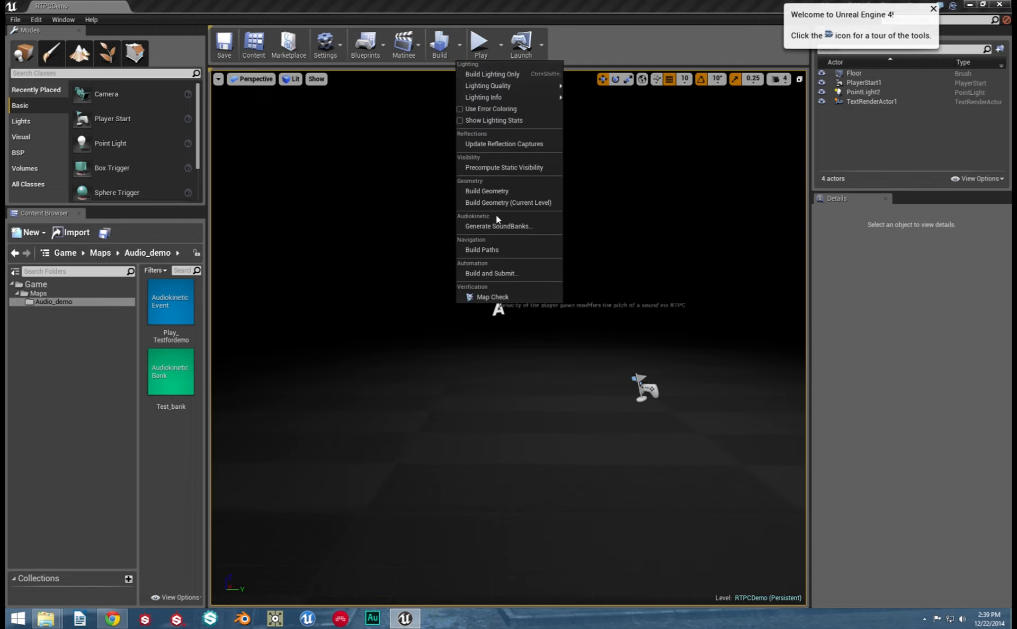
click(497, 225)
click(650, 388)
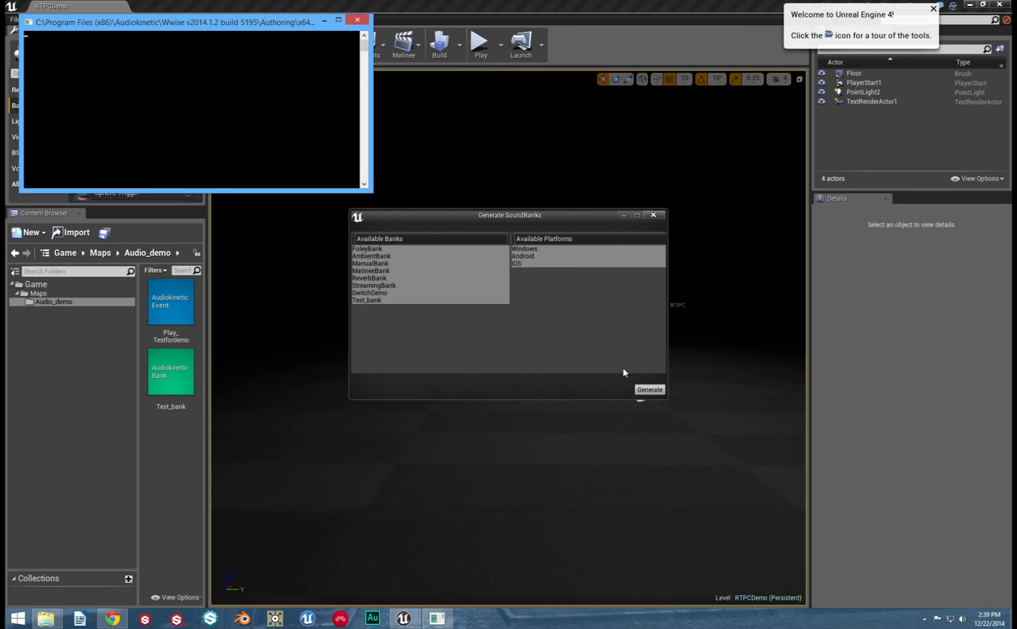
right_click(183, 315)
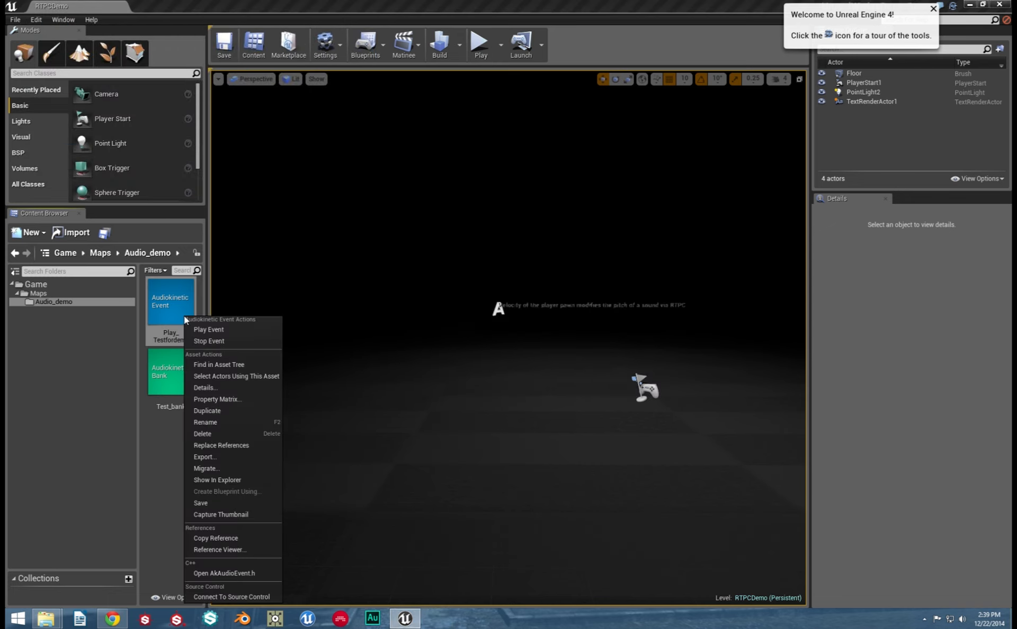
click(212, 330)
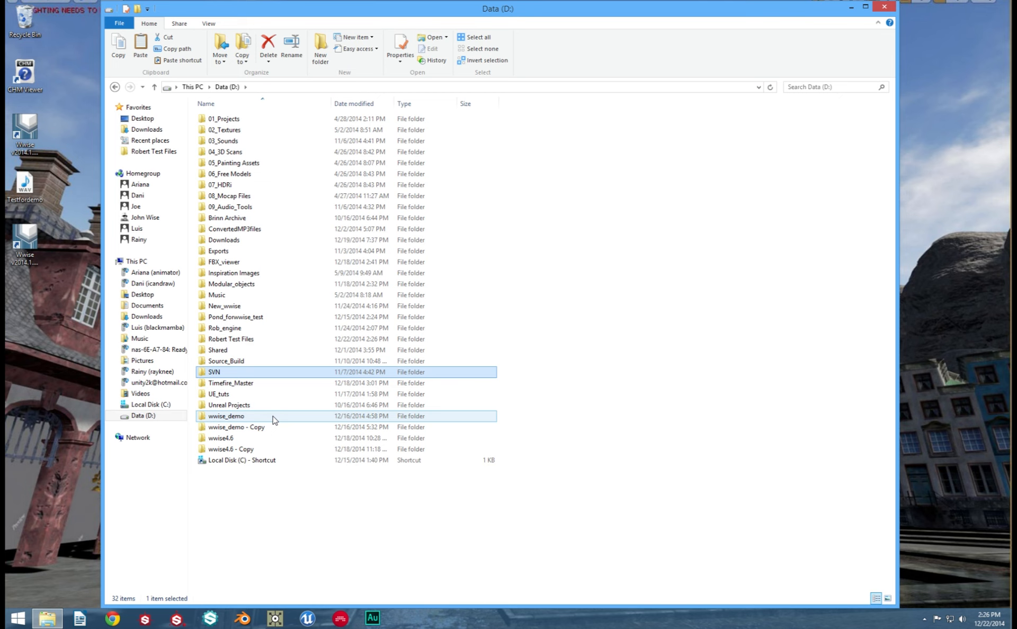
Open the UnrealDemo project from the UnrealWwiseDemoGame\UnrealWwiseDemo folder in 64-bit Wwise v2014.1.2.
double_click(272, 417)
click(260, 122)
double_click(261, 121)
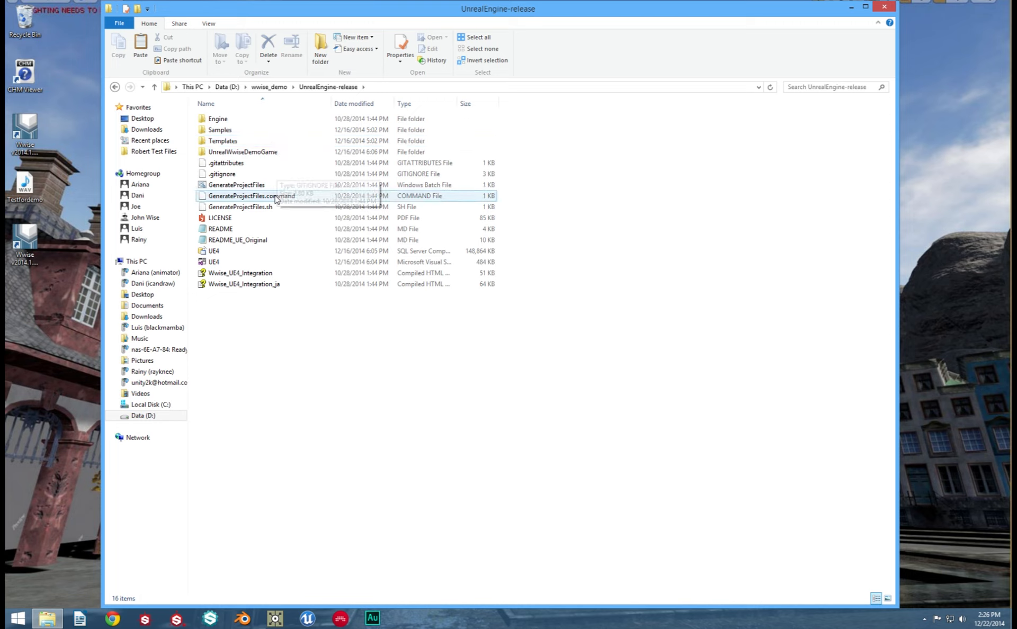
double_click(278, 153)
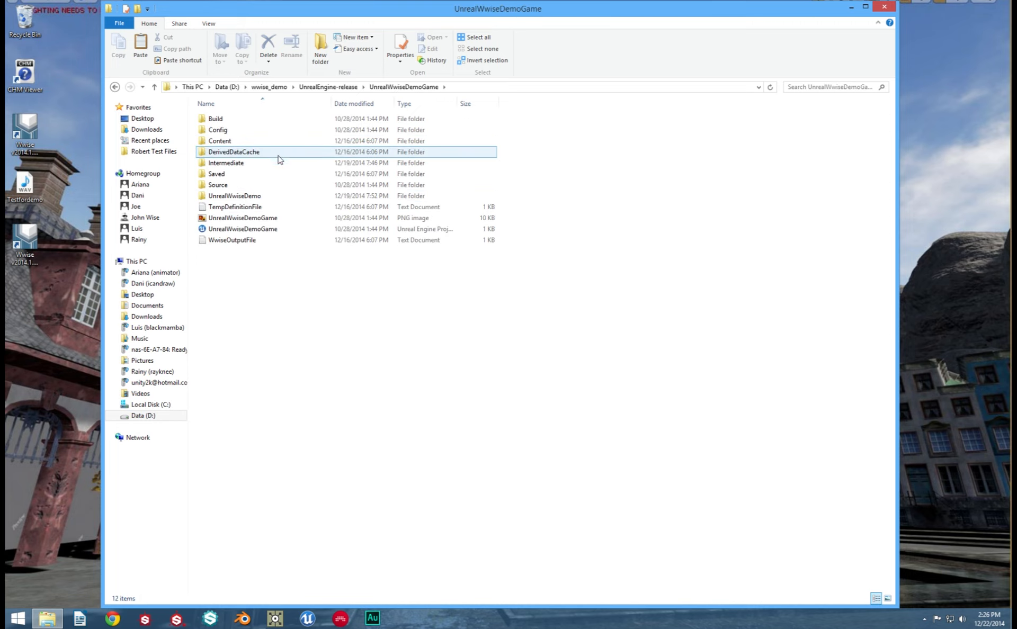
double_click(270, 197)
click(239, 384)
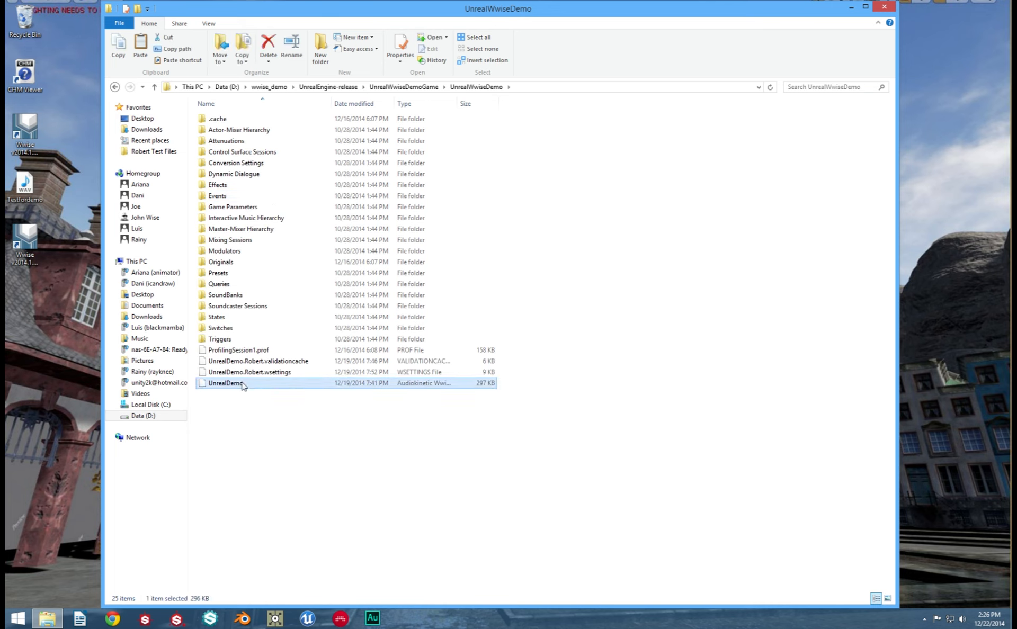
drag(241, 391, 22, 244)
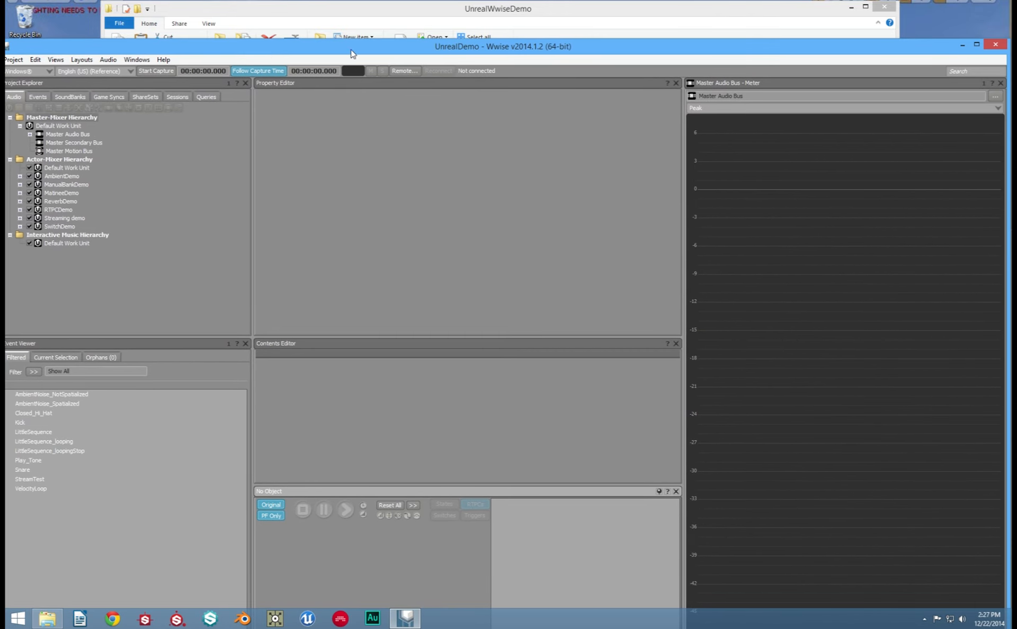
drag(327, 45, 335, 27)
Return to the UnrealWwiseDemoGame folder in File Explorer and launch its Unreal Engine project.
click(664, 7)
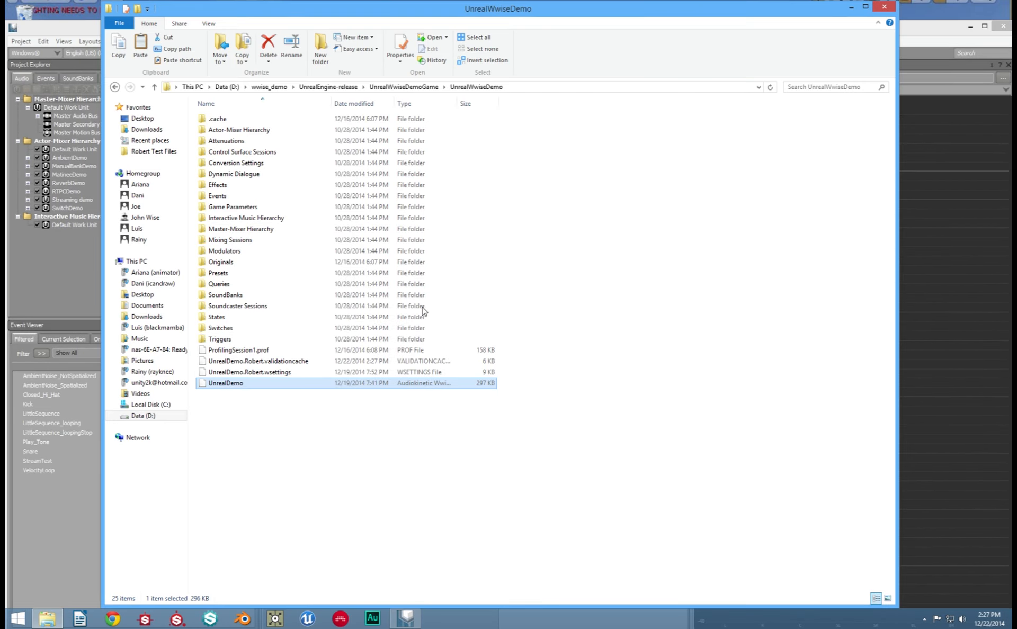
click(404, 87)
double_click(295, 228)
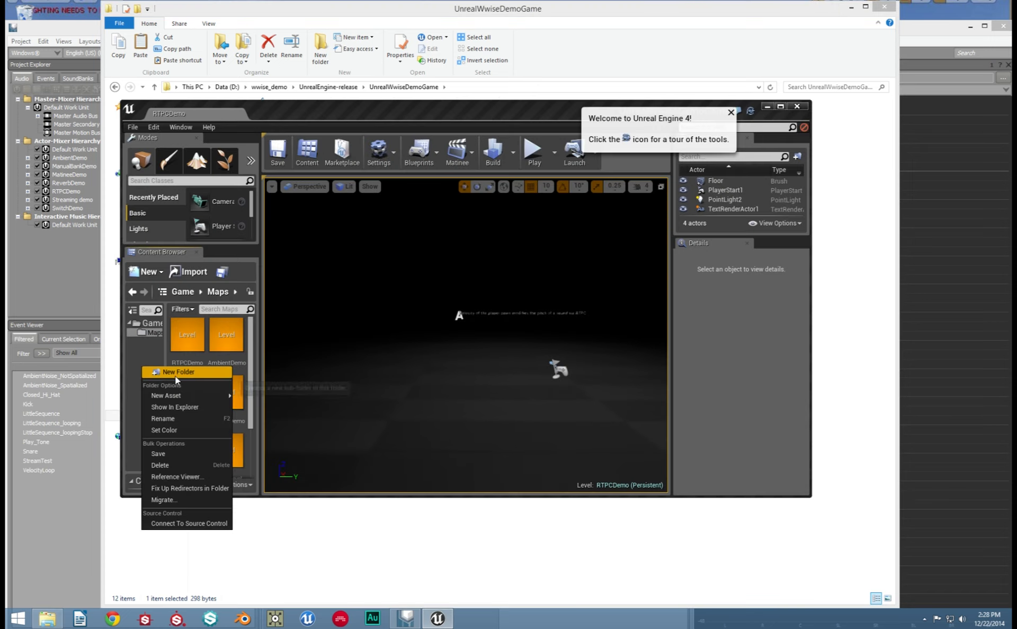
Create a new folder inside Maps in the content browser and name it Audio_demo.
click(174, 375)
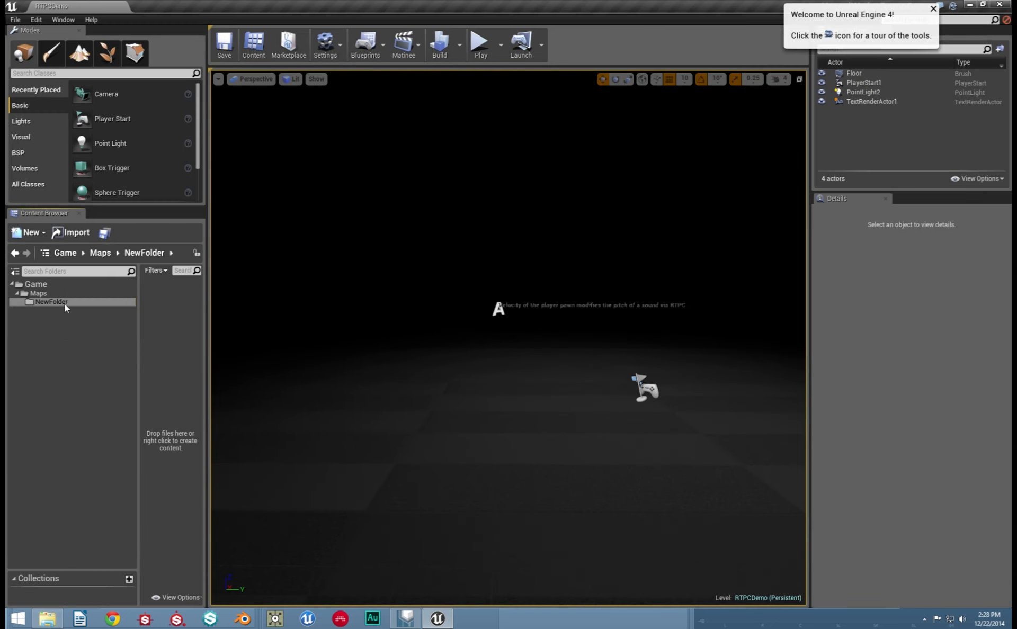
click(65, 303)
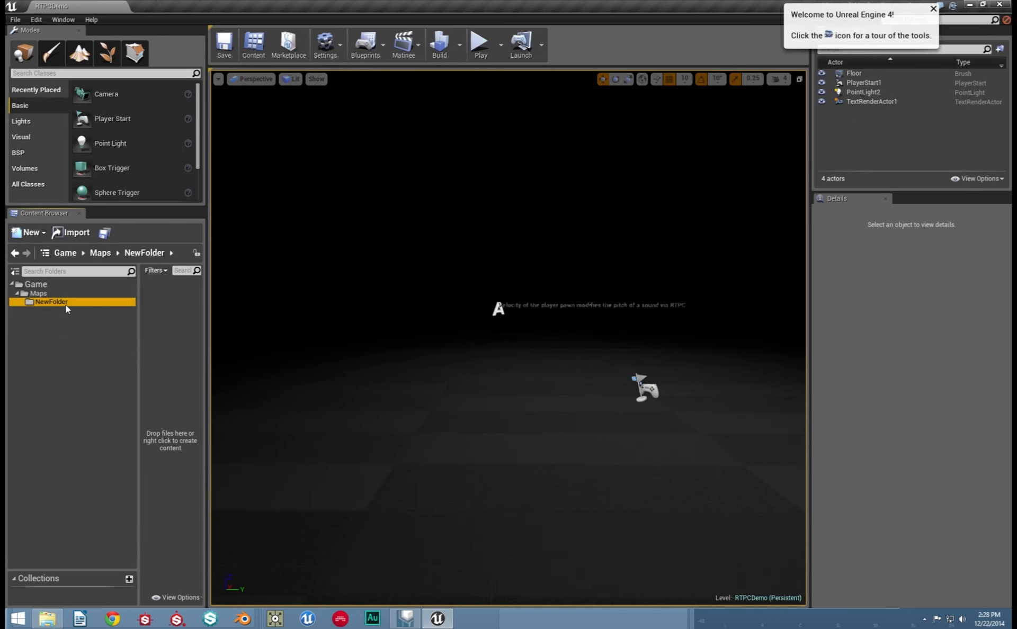
right_click(60, 303)
click(88, 400)
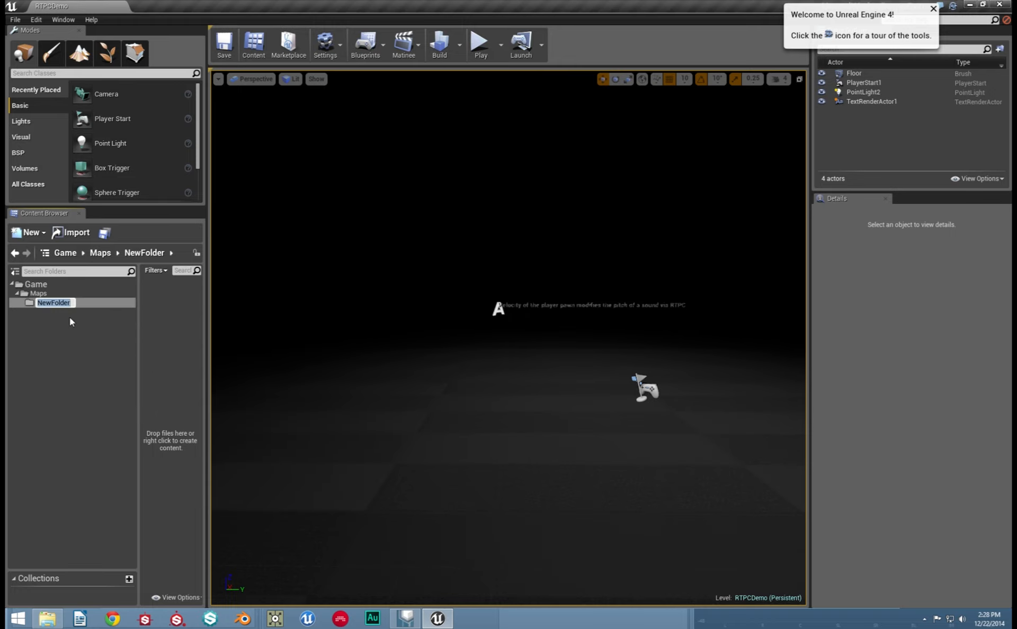
text(Audio_demo)
key(Return)
Minimize the open windows and preview the Testfordemo WAV file from the desktop.
click(969, 5)
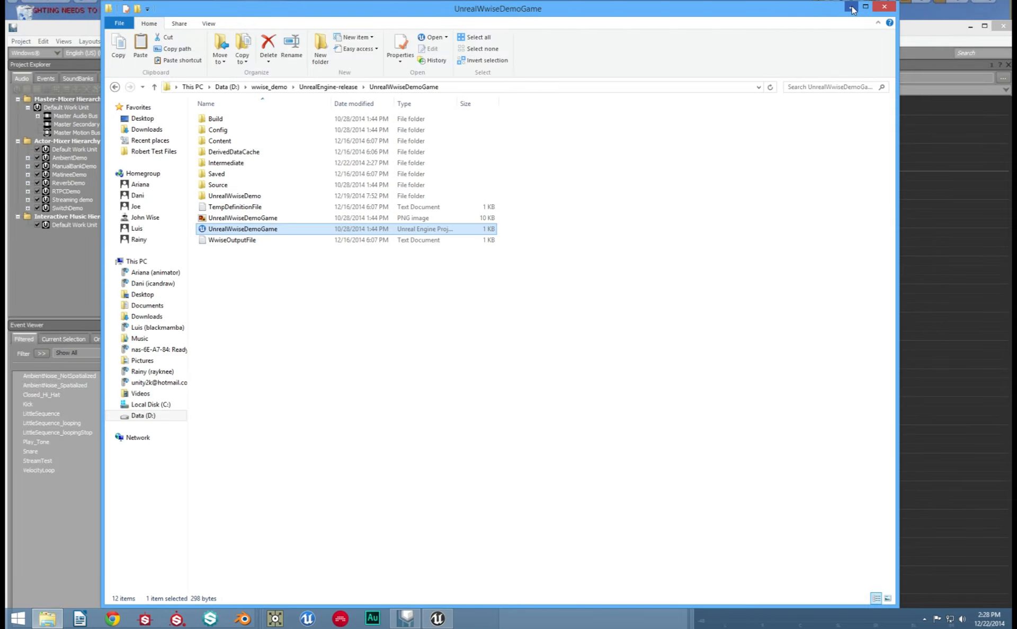
click(851, 7)
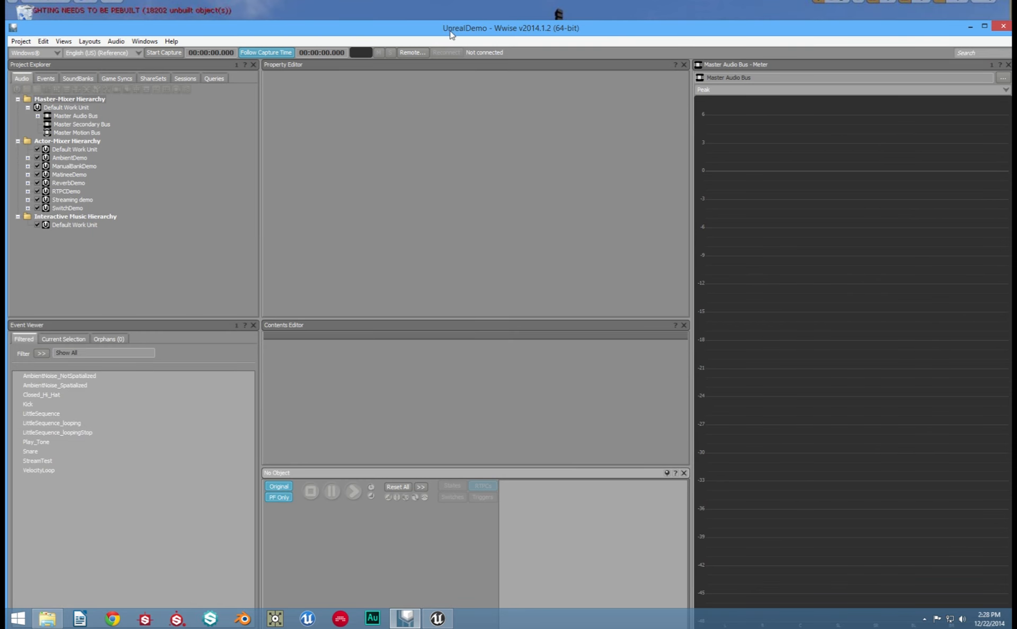
click(970, 26)
double_click(20, 178)
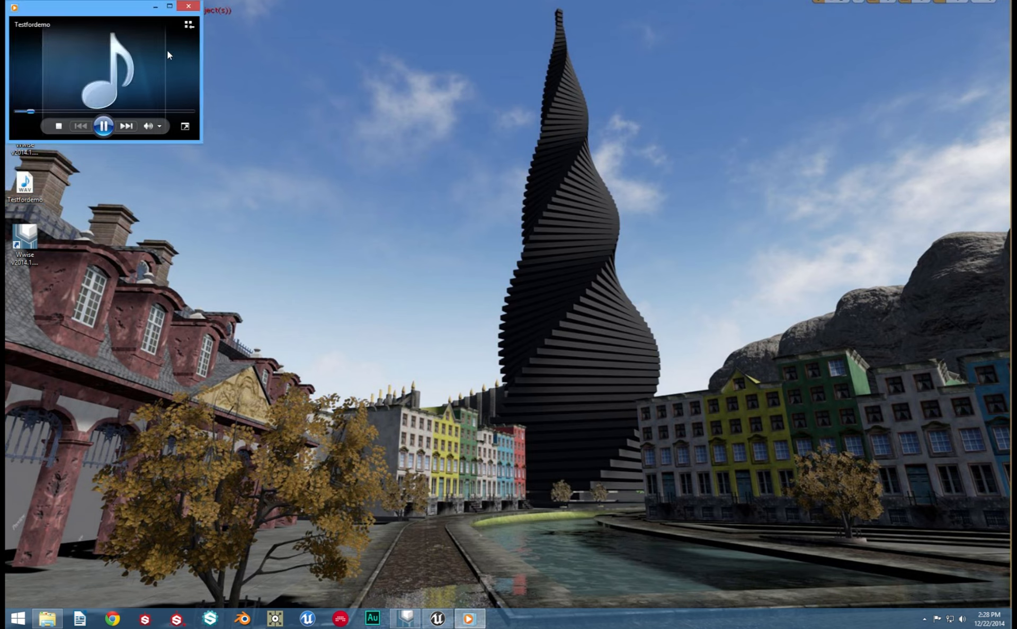
click(190, 8)
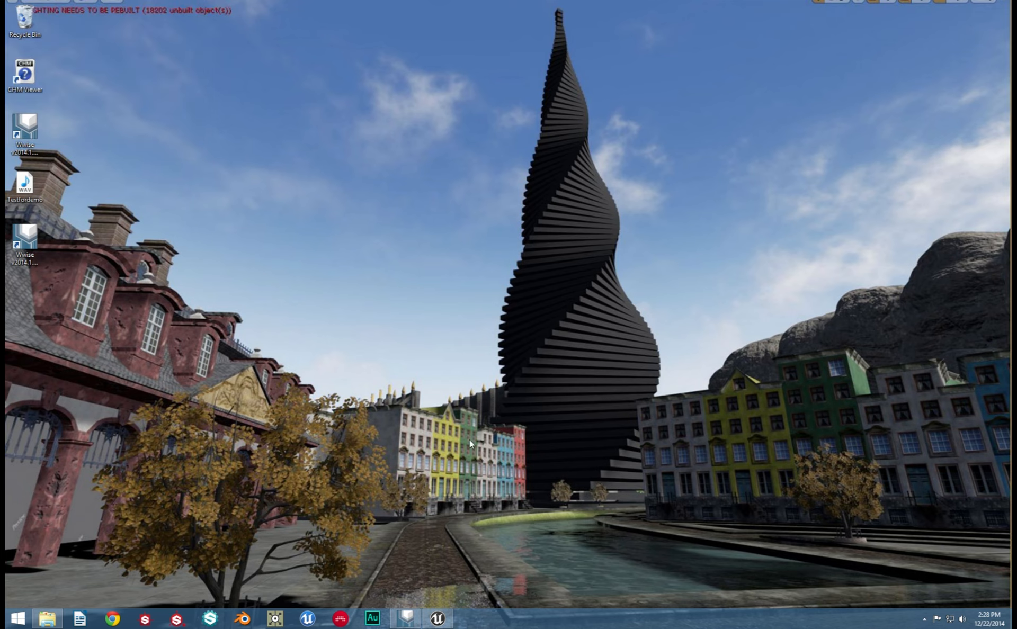
Switch to Wwise and import the desktop's Testfordemo.wav as Sound SFX into the Default Work Unit of the Actor-Mixer Hierarchy.
click(406, 618)
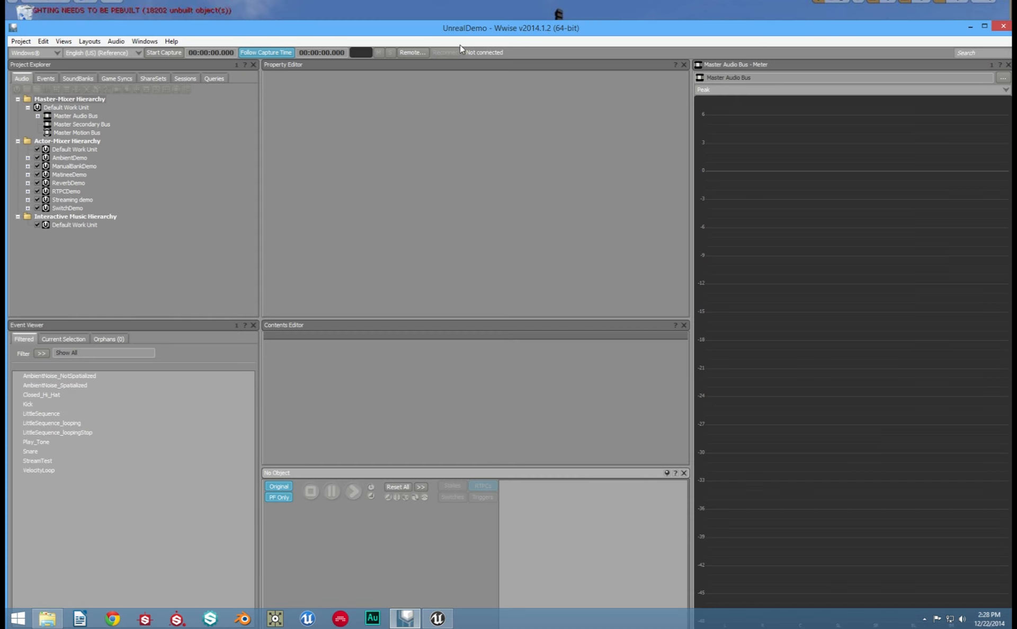
drag(147, 33, 272, 16)
drag(458, 16, 325, 12)
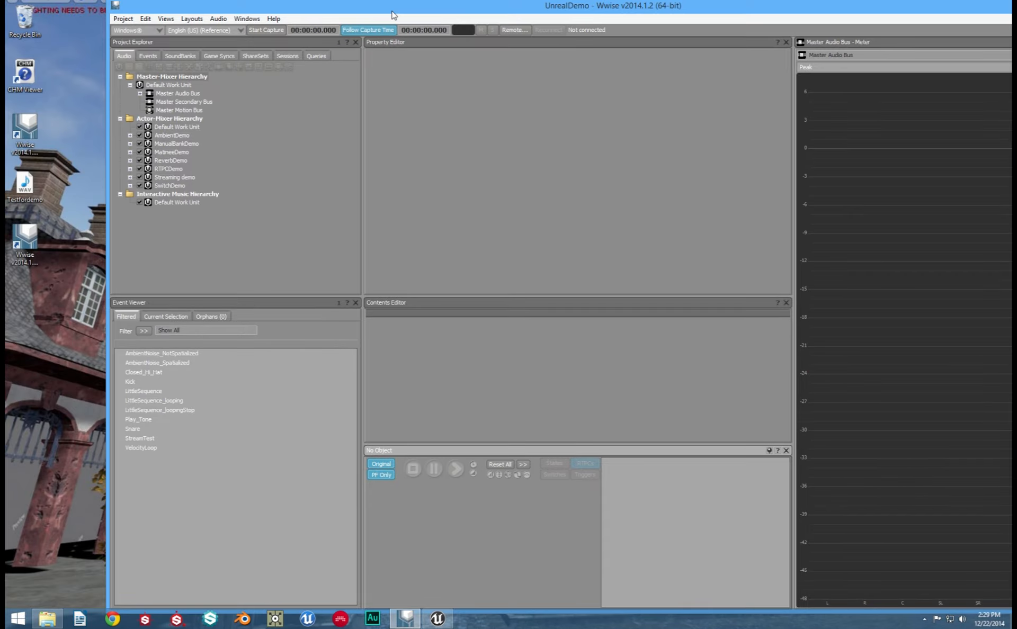
drag(38, 180, 163, 129)
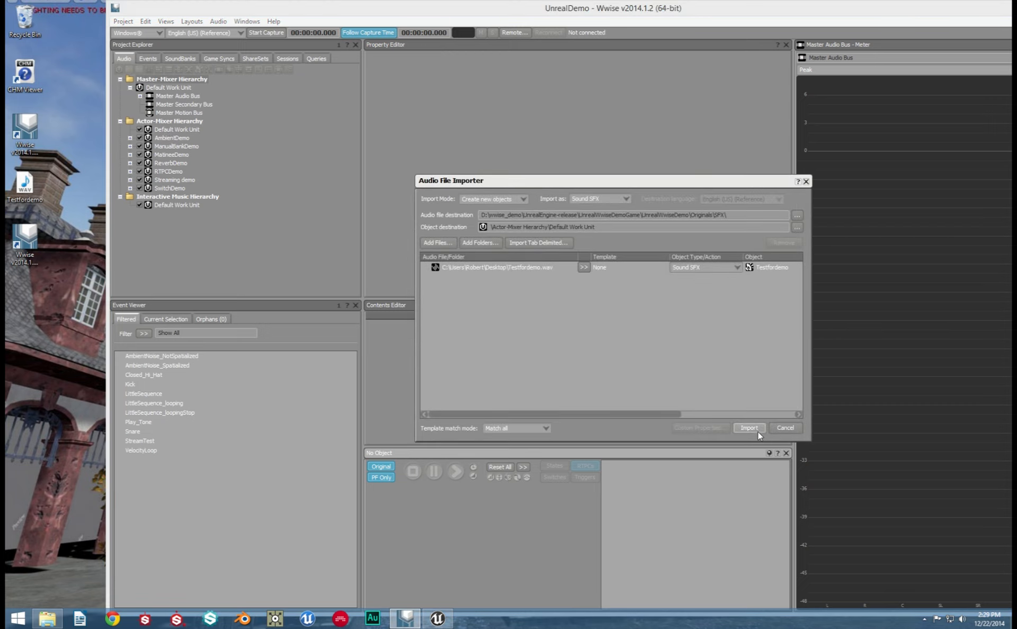
click(756, 431)
Create a new Play event for the Testfordemo sound in the Actor-Mixer Default Work Unit.
click(130, 130)
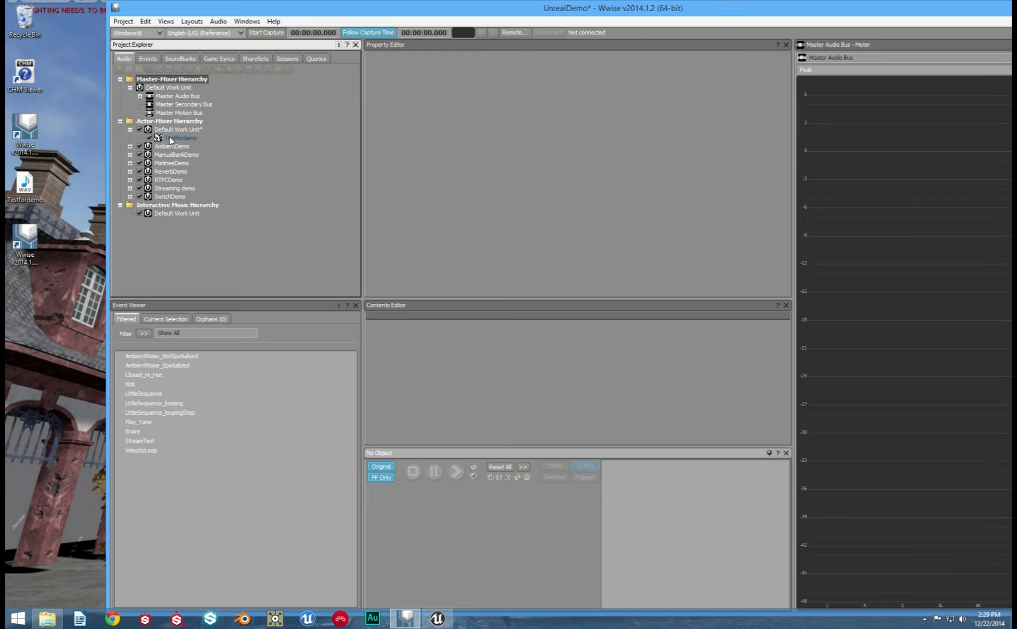
click(172, 138)
right_click(175, 139)
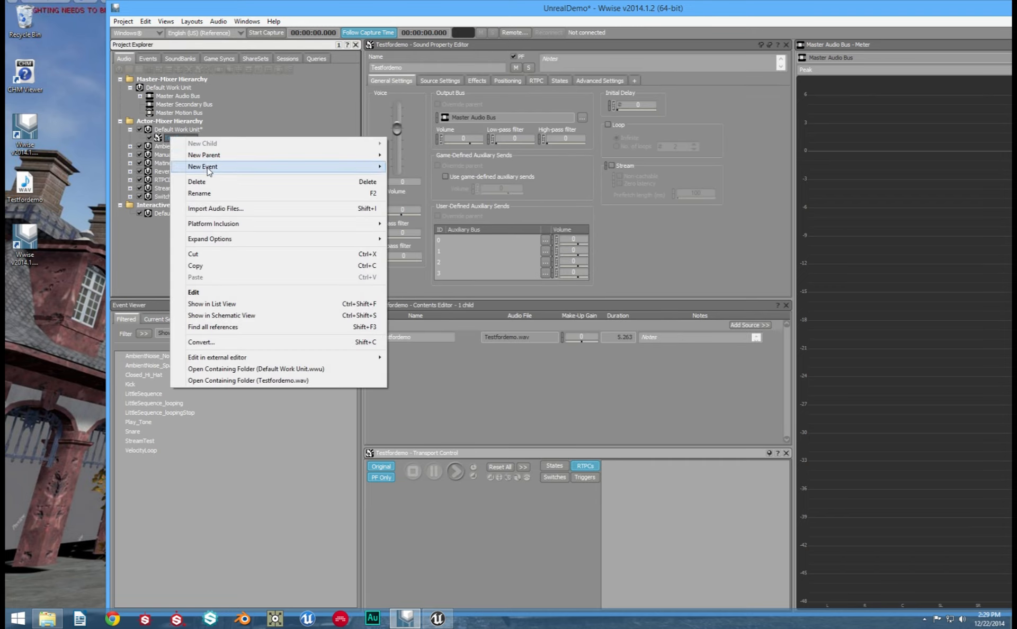
click(149, 165)
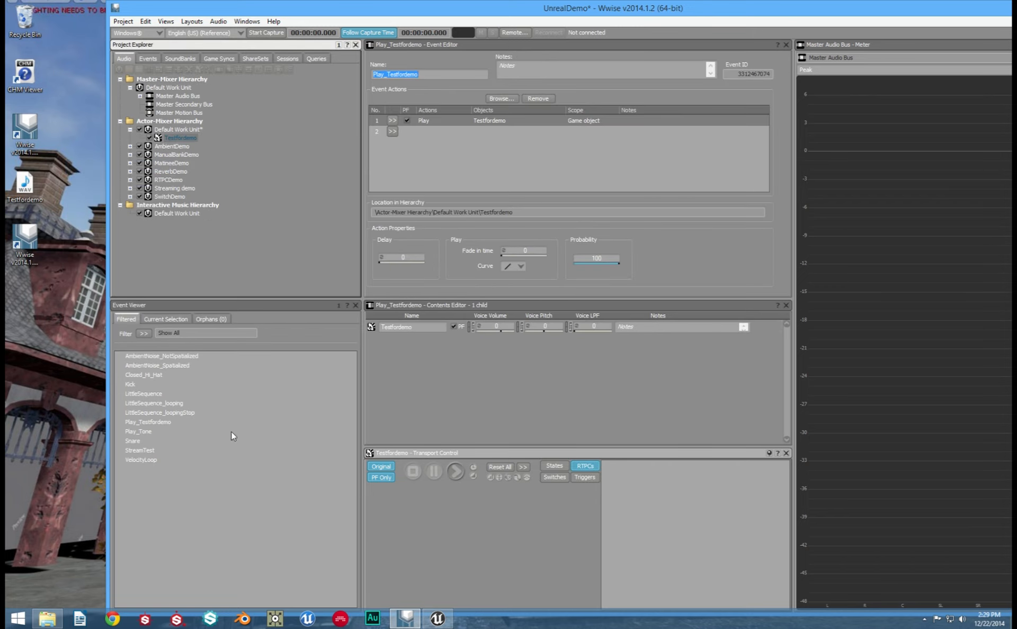
Preview the Play_Testfordemo event and stop the playback.
click(148, 422)
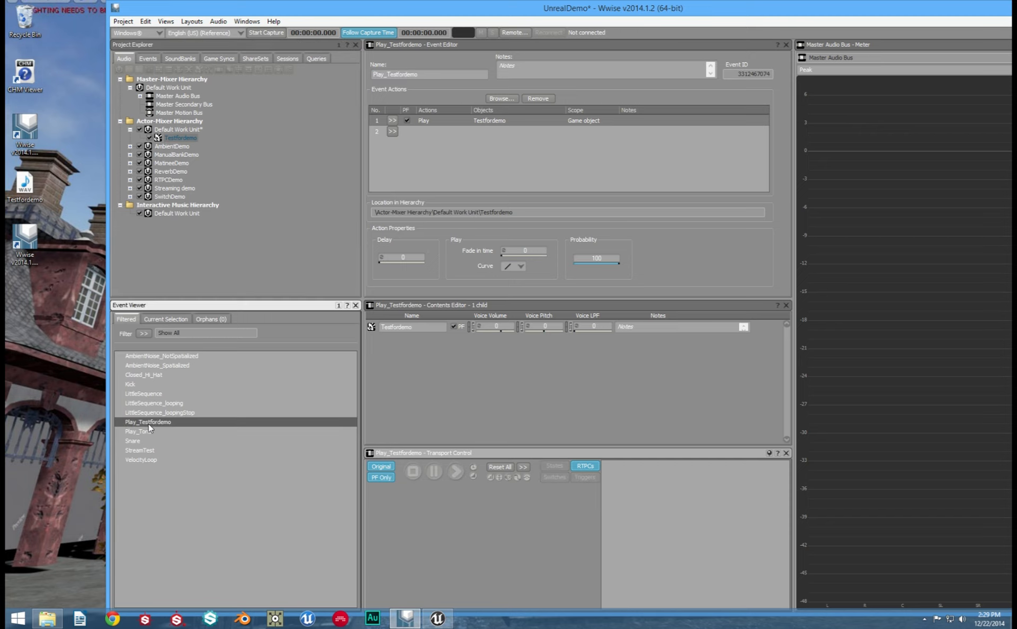
key(space)
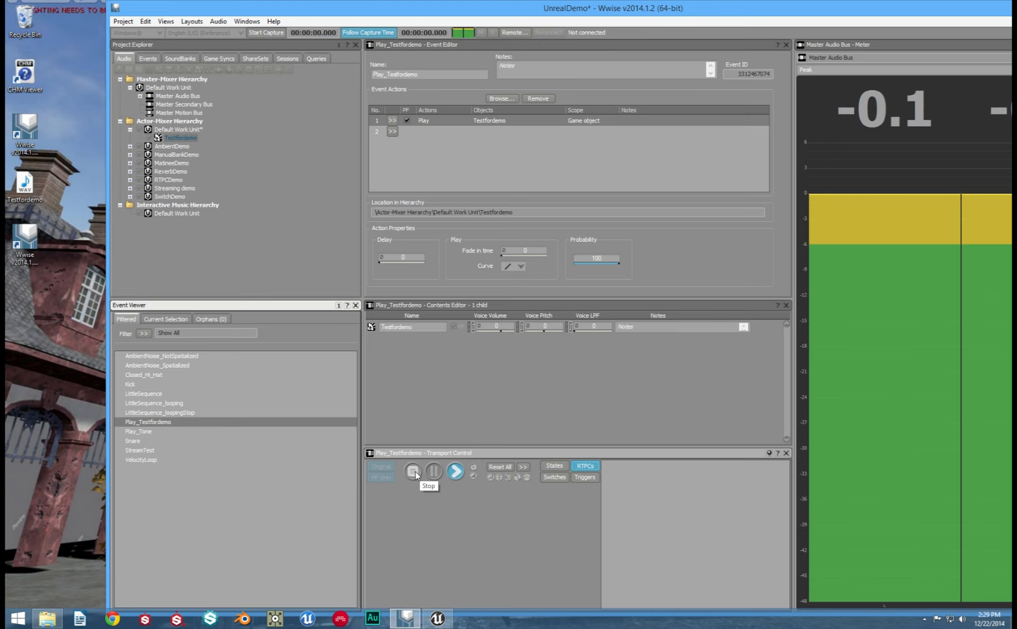
click(413, 471)
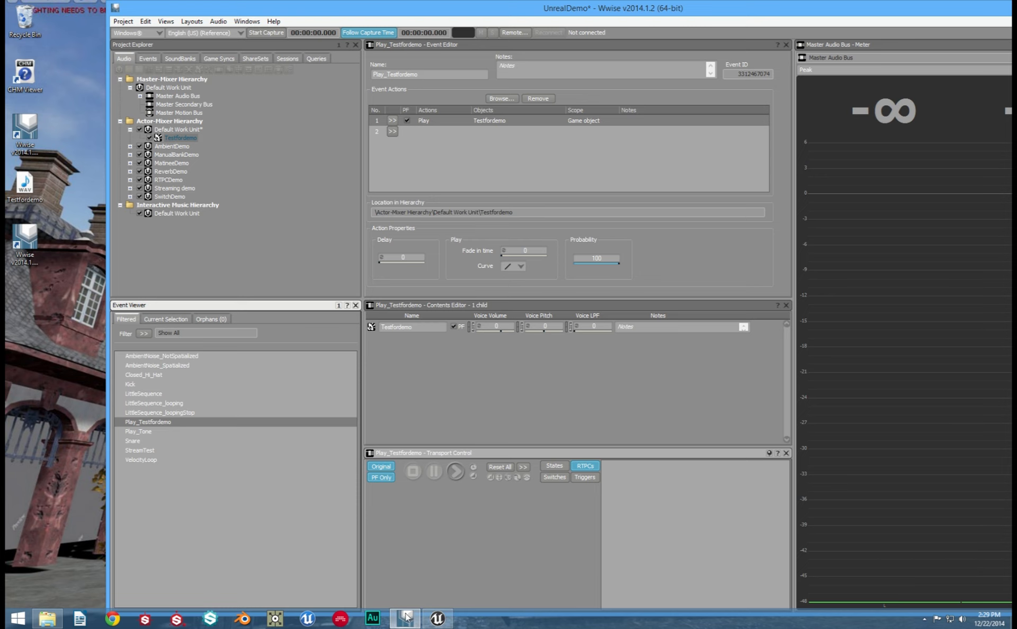
Arrange the Unreal and Wwise windows side by side and bring the Play_Testfordemo event into Unreal's Audio_demo folder.
click(437, 619)
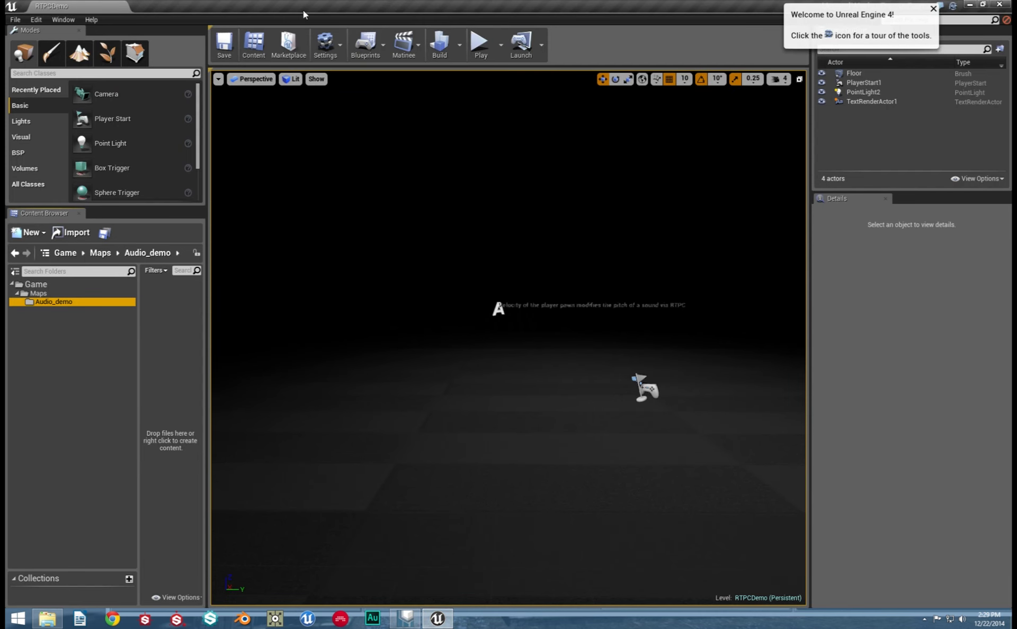
double_click(303, 10)
drag(530, 12, 553, 23)
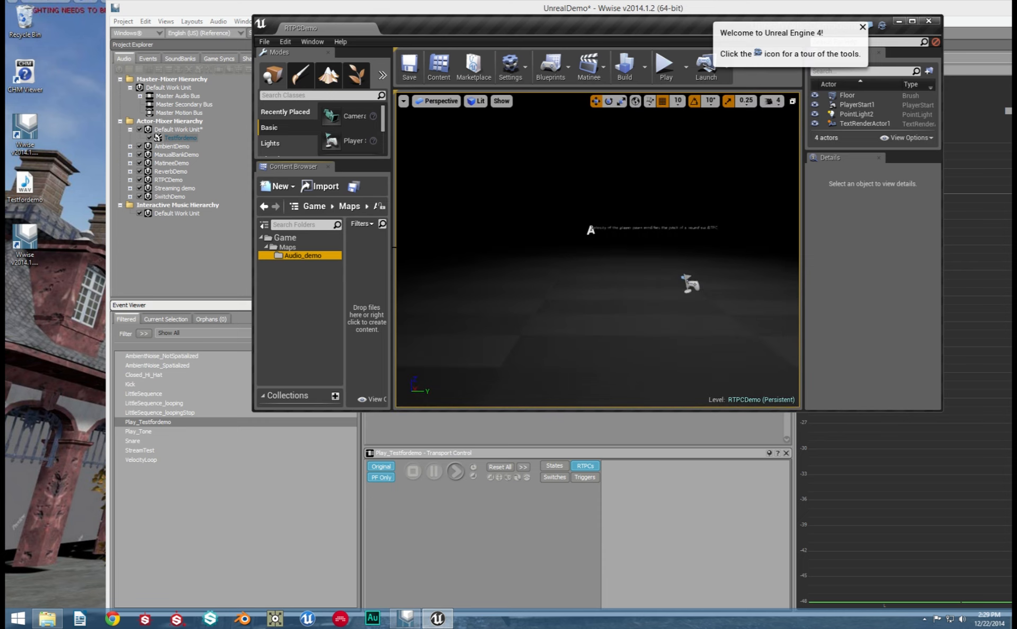
drag(144, 422, 303, 364)
drag(276, 12, 571, 42)
drag(437, 448, 366, 293)
click(326, 41)
click(441, 20)
drag(441, 20, 374, 33)
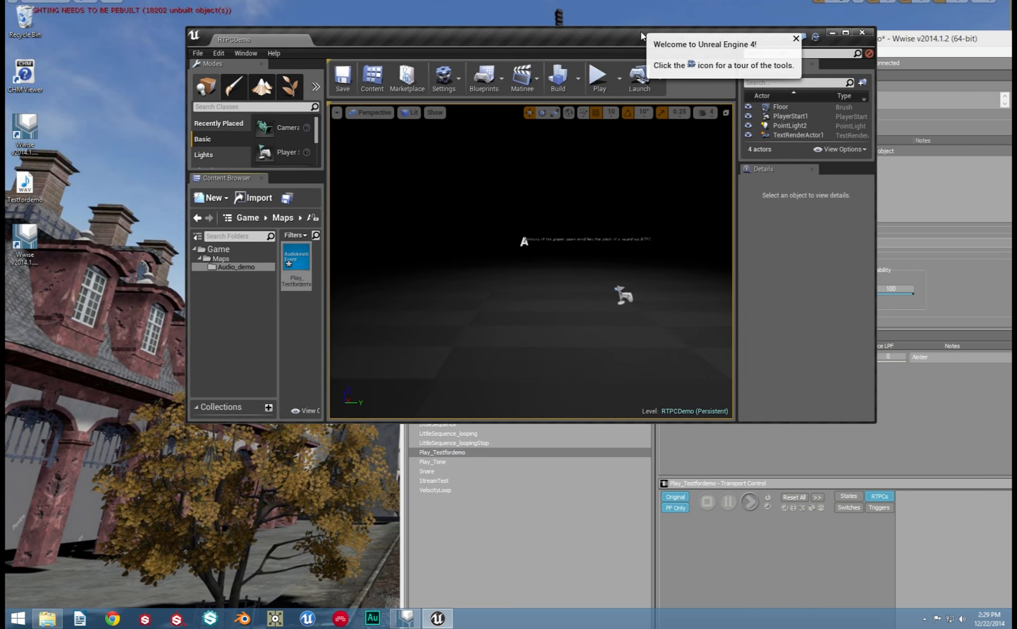
click(845, 32)
Create an Audiokinetic Bank named Test_bank in the Audio_demo folder.
click(181, 342)
right_click(174, 415)
mouse_move(179, 409)
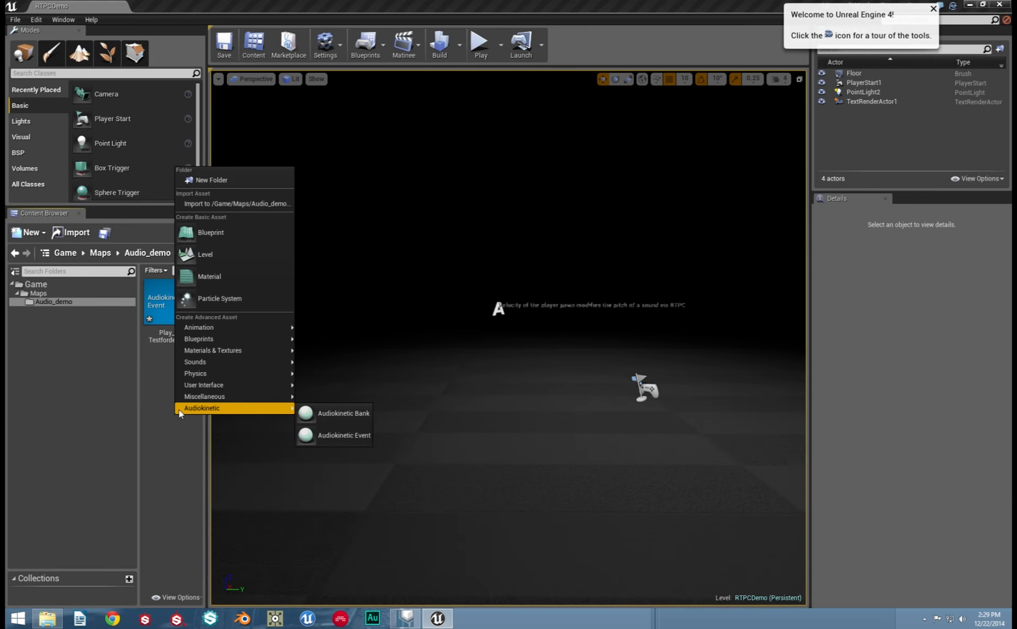
click(334, 412)
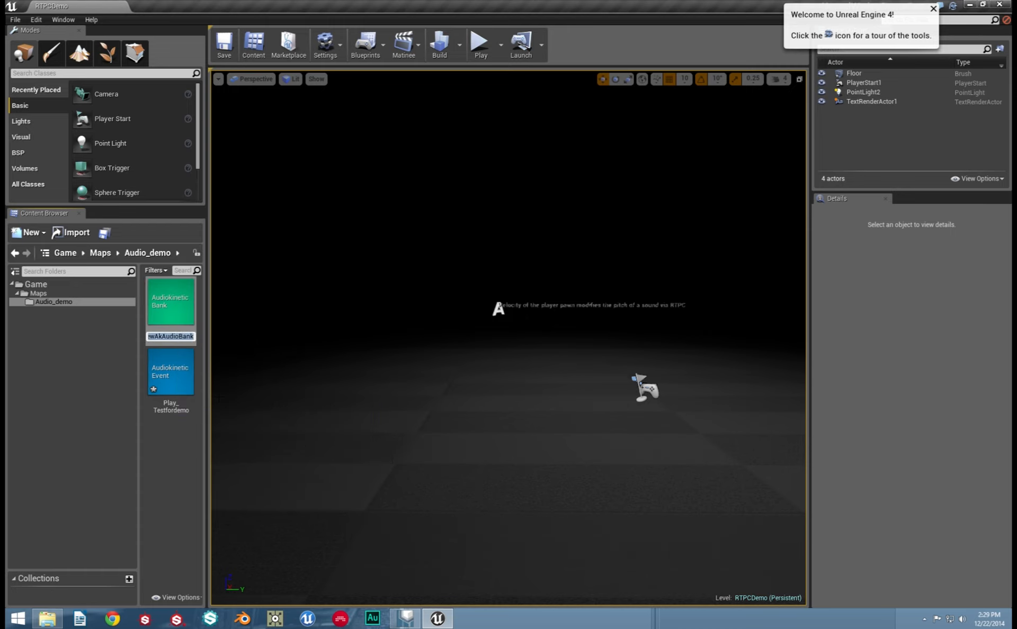
text(Test_bank)
key(Return)
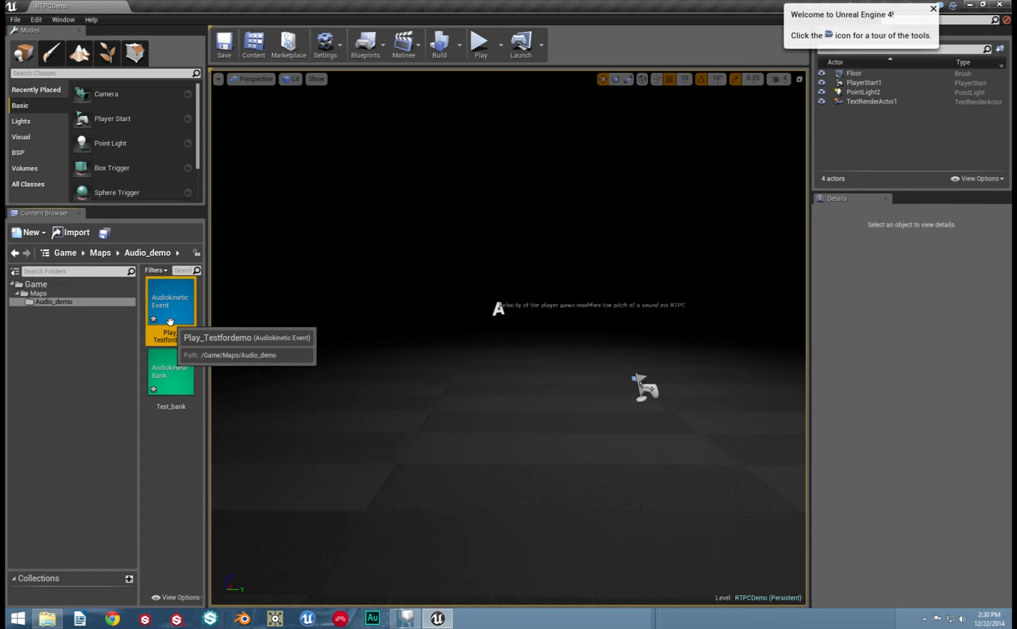
Set the Required Bank of the Play_Testfordemo event to Test_bank and close its editor.
double_click(185, 310)
click(429, 242)
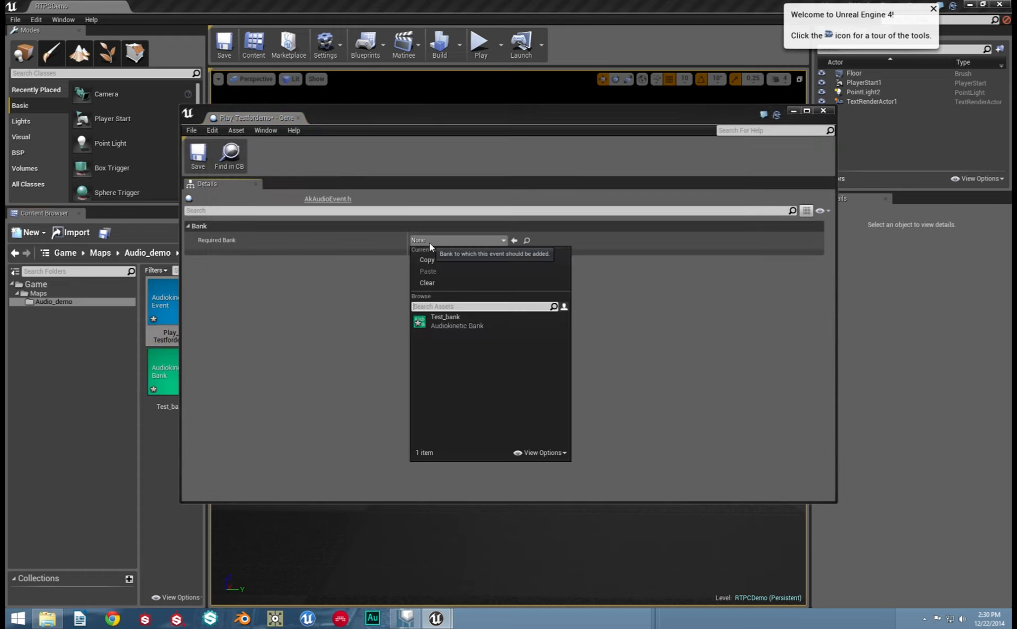
click(453, 324)
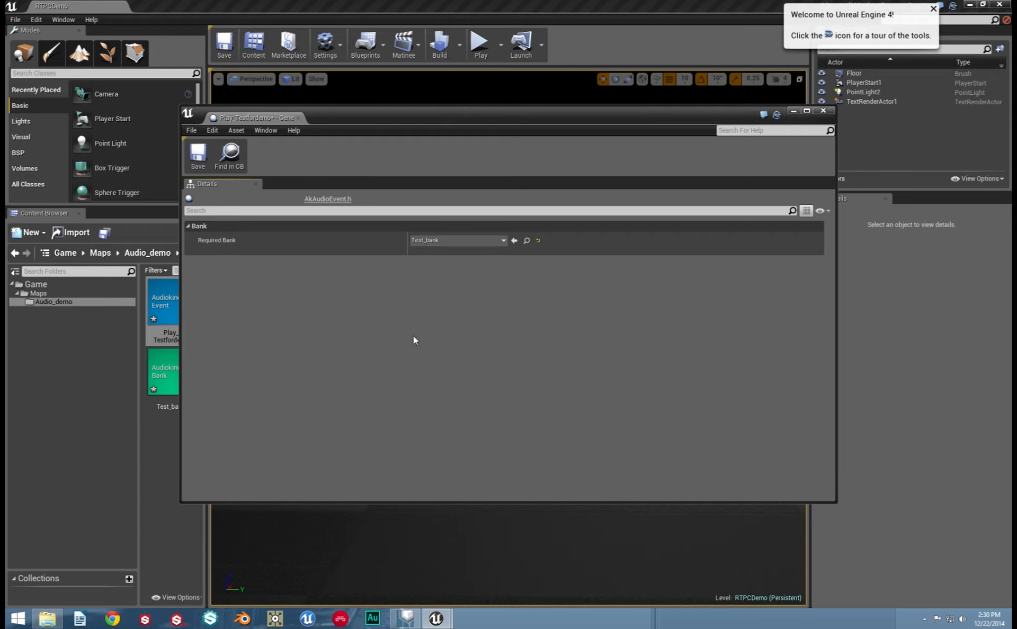
click(824, 111)
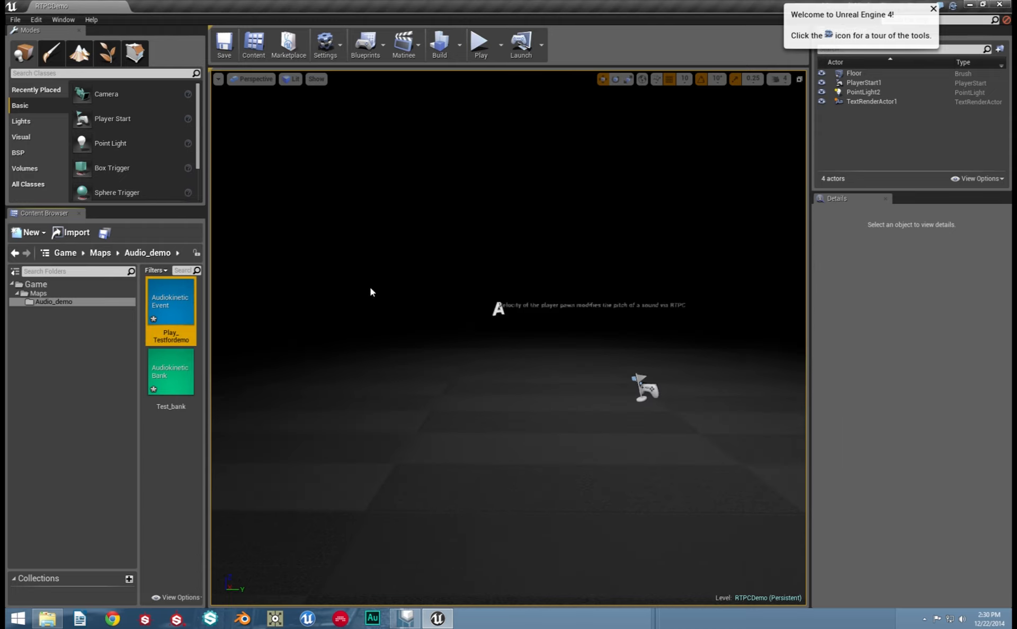
Switch to Wwise and save the UnrealDemo project.
key(alt+Tab)
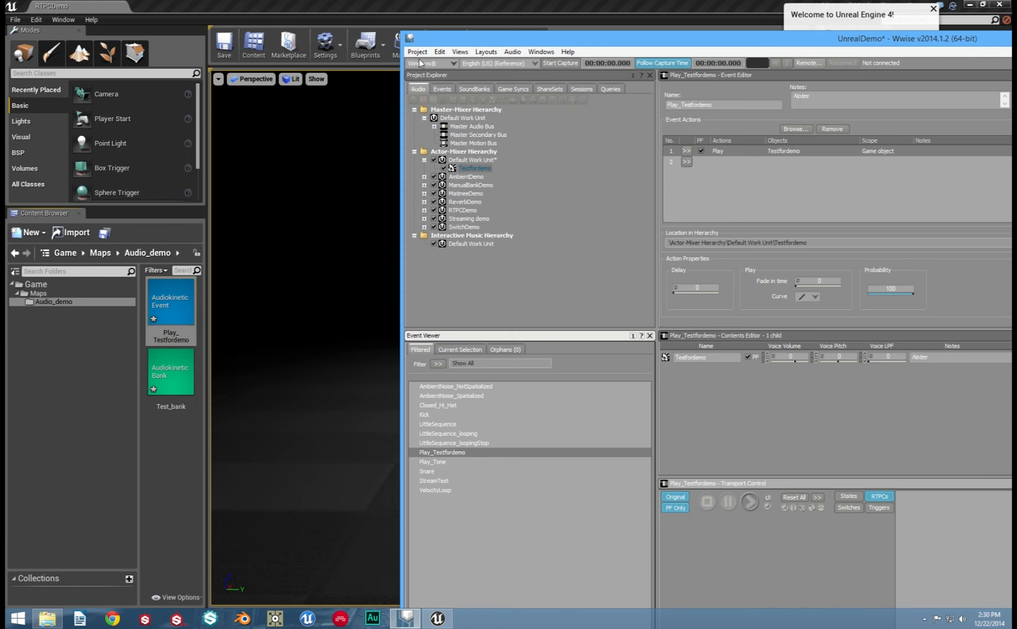
click(417, 51)
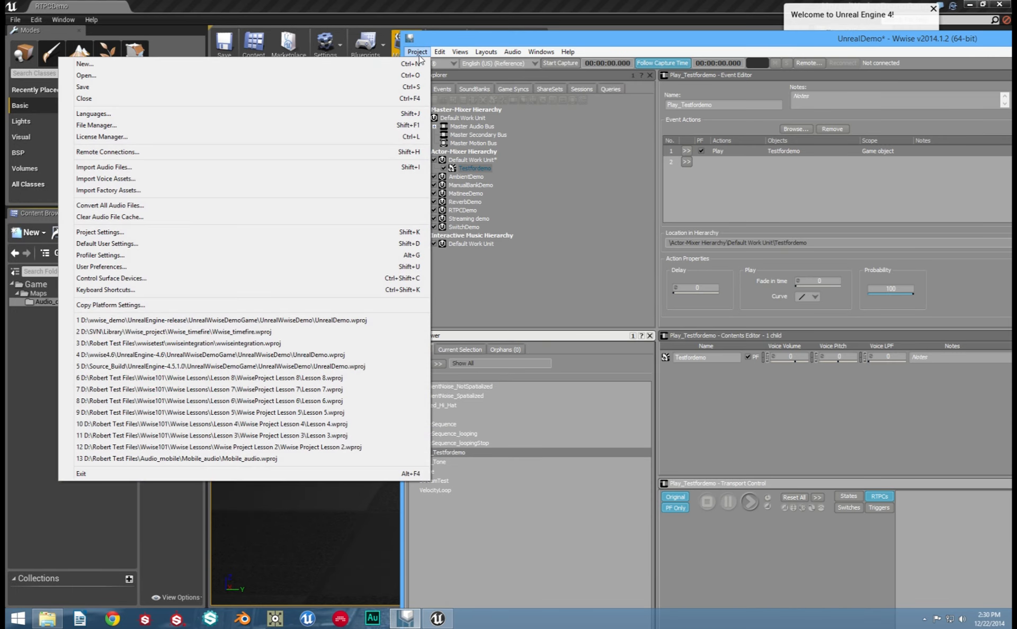
click(132, 94)
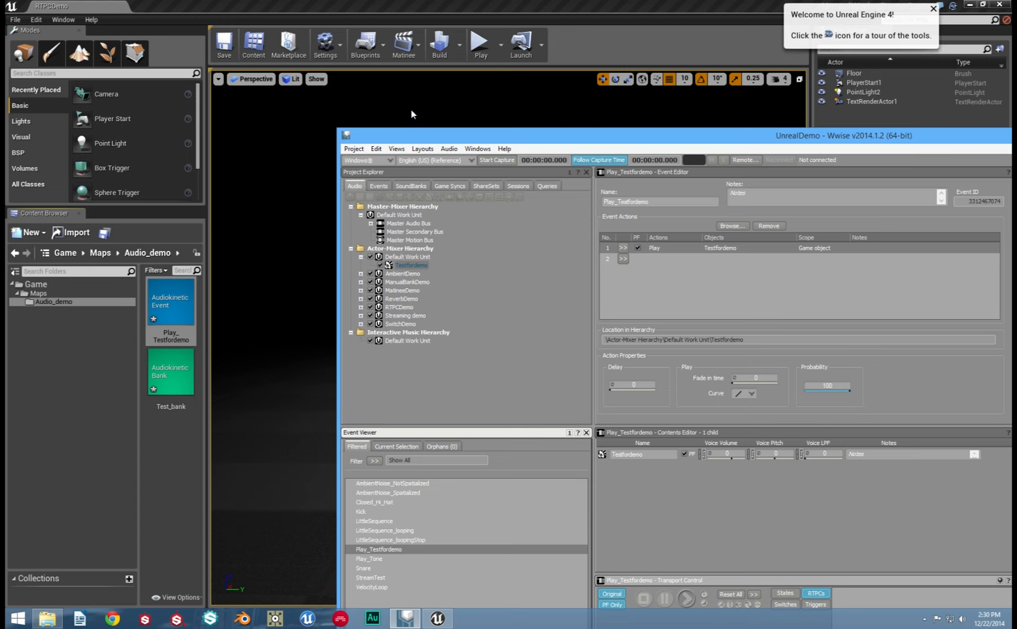
Return to Unreal and generate the SoundBanks for the selected banks and platforms.
click(459, 46)
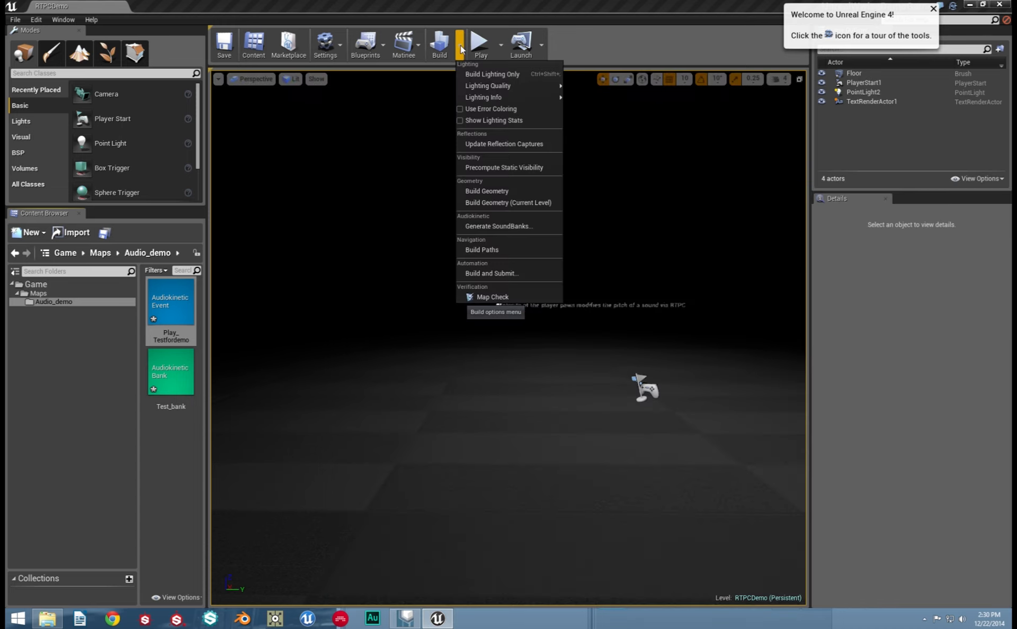
click(481, 225)
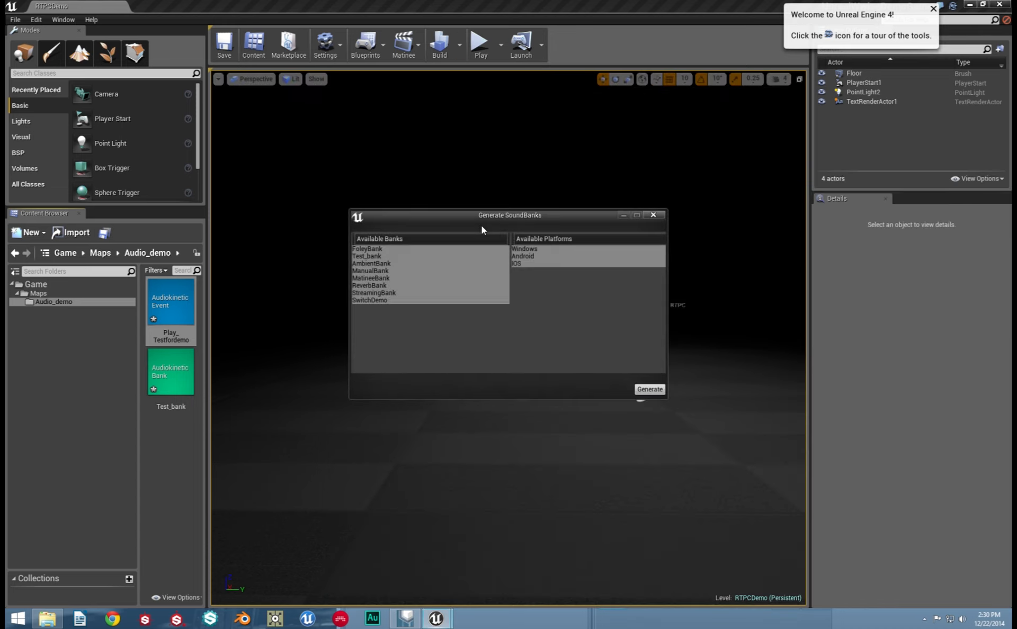
click(652, 390)
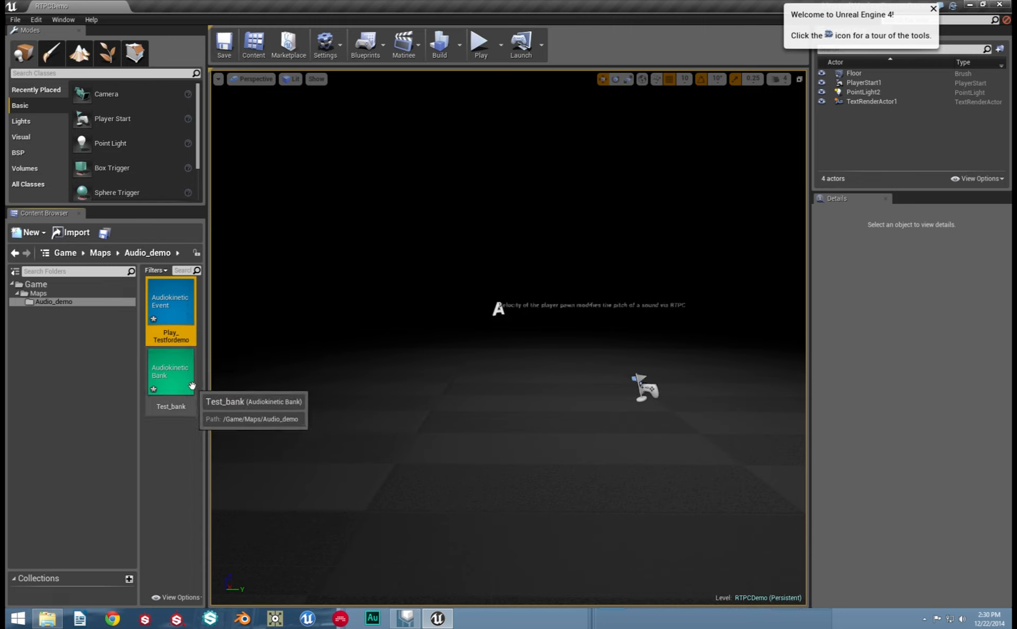
Save the level and the Play_Testfordemo and Test_bank assets in the Audio_demo folder.
click(220, 50)
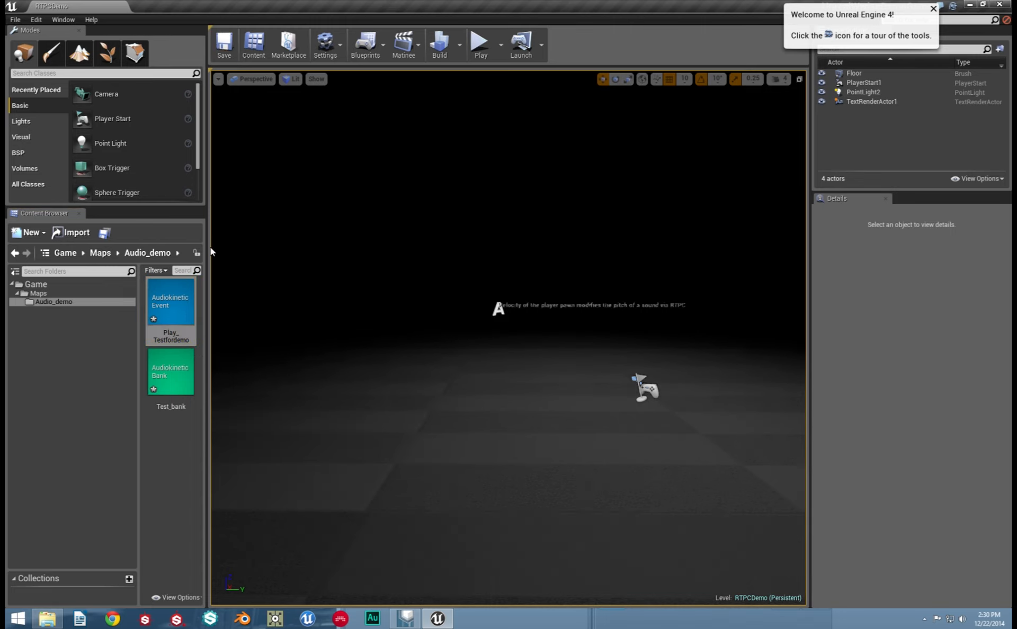
right_click(179, 298)
click(197, 313)
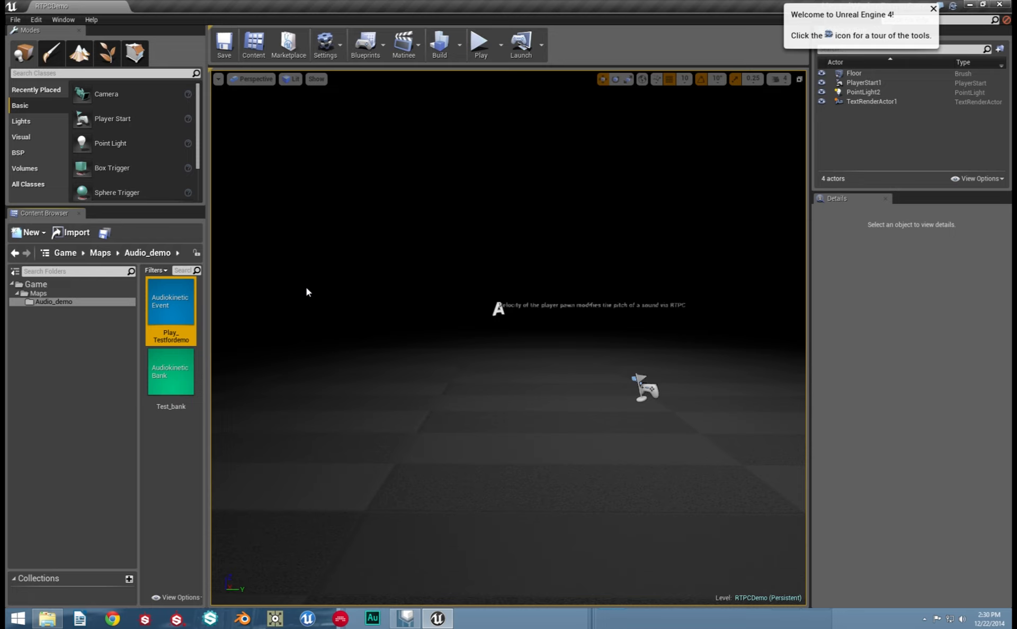
Create a new Blueprint project named Wwise_demo from the First Person template.
click(15, 20)
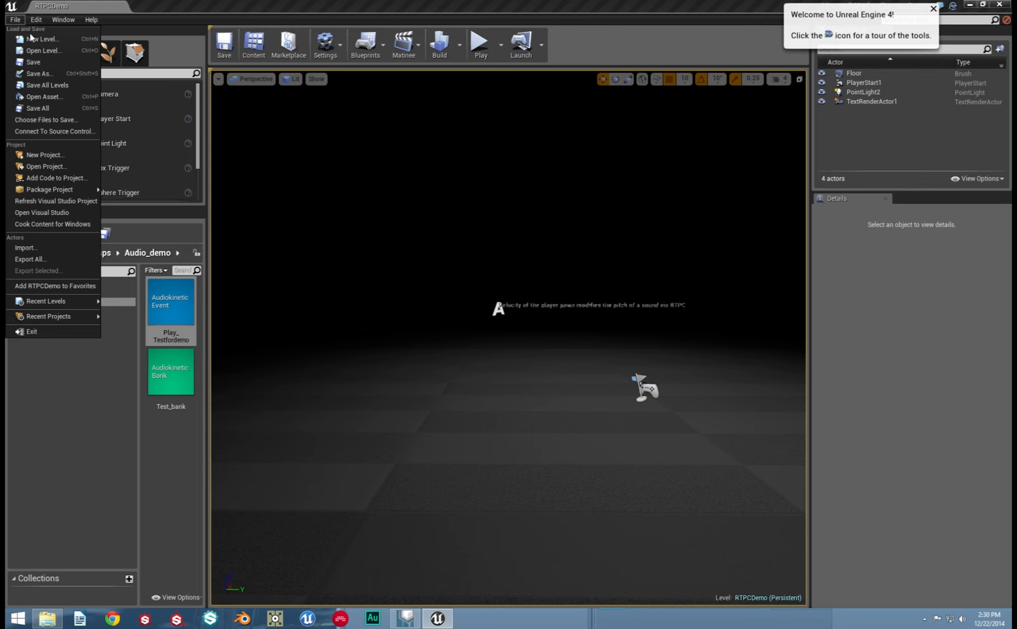
click(57, 155)
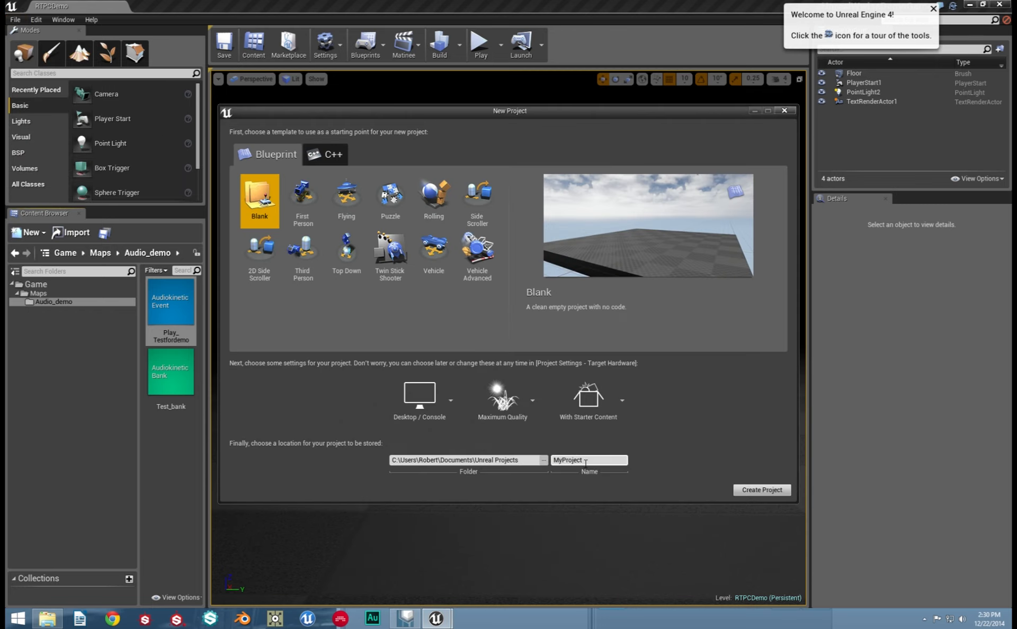
drag(595, 461, 546, 460)
text(Wwise_demo)
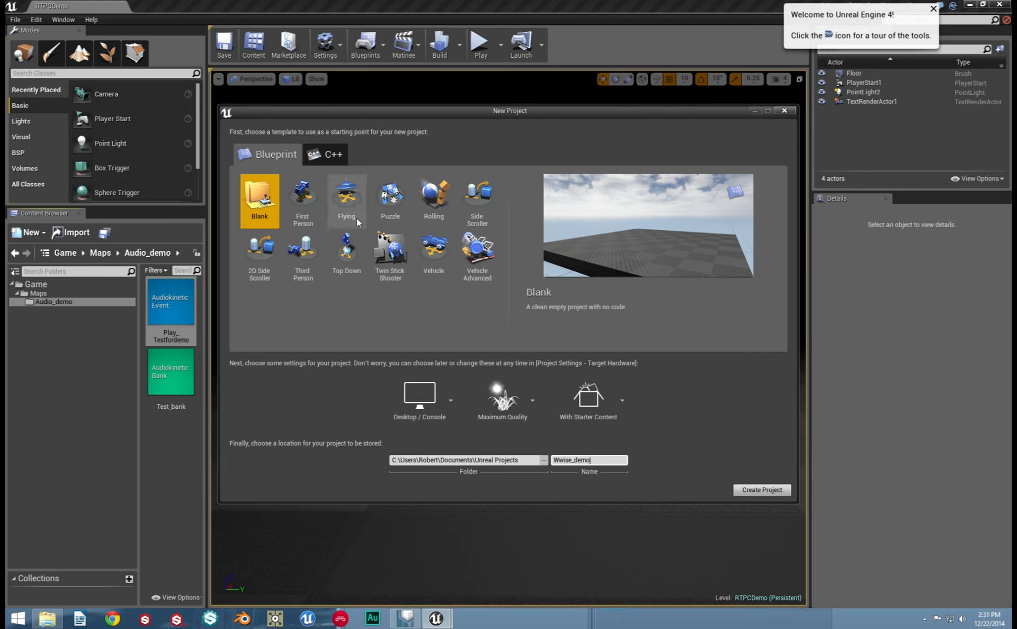
click(307, 198)
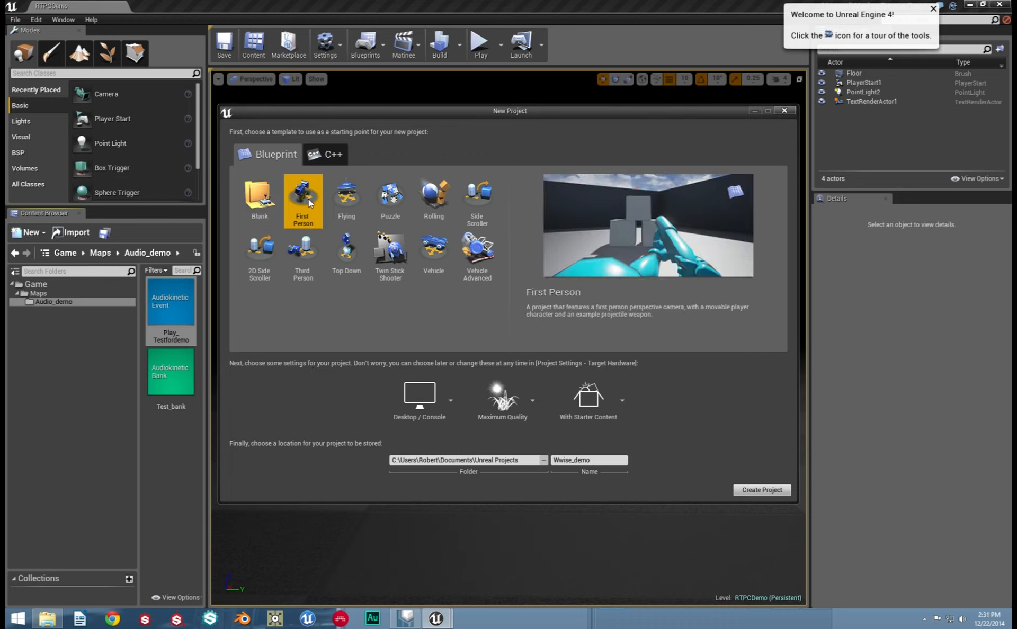
click(747, 489)
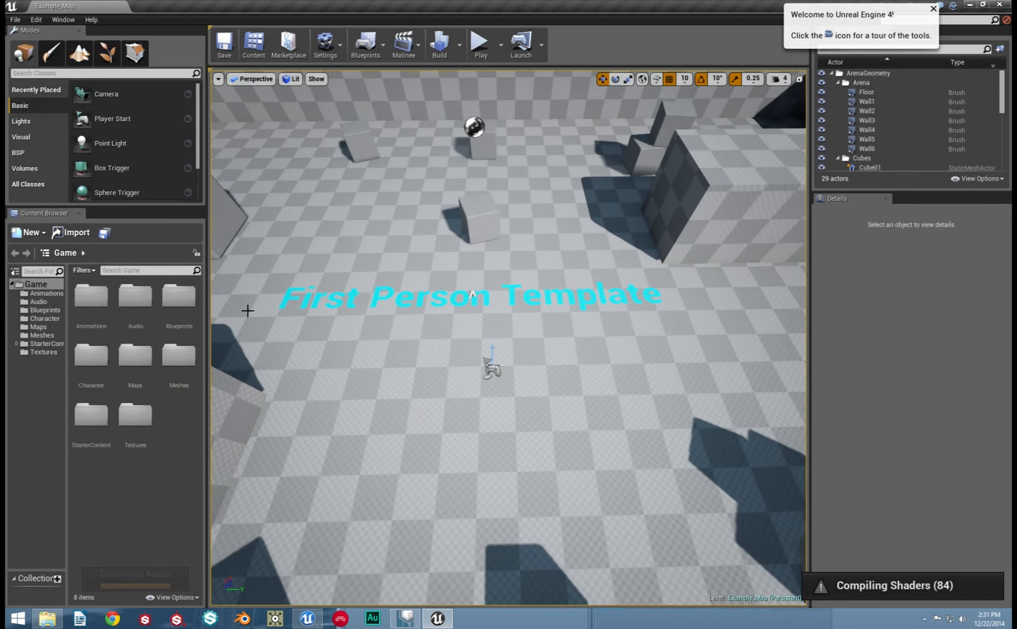
Open the new project's Audio folder and bring the Play_Testfordemo event from Wwise into it.
click(38, 302)
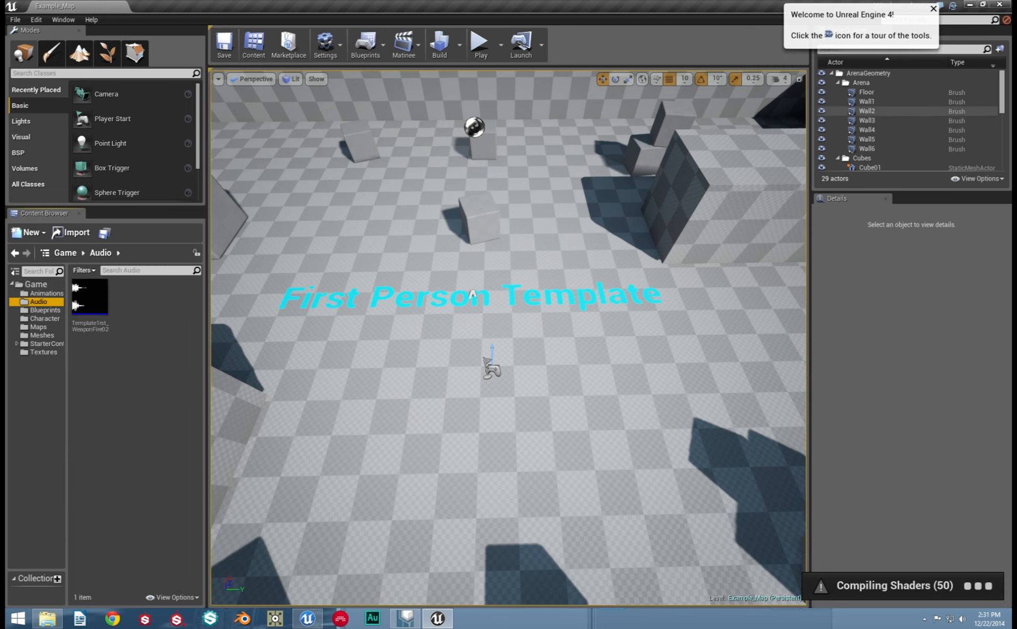
click(405, 619)
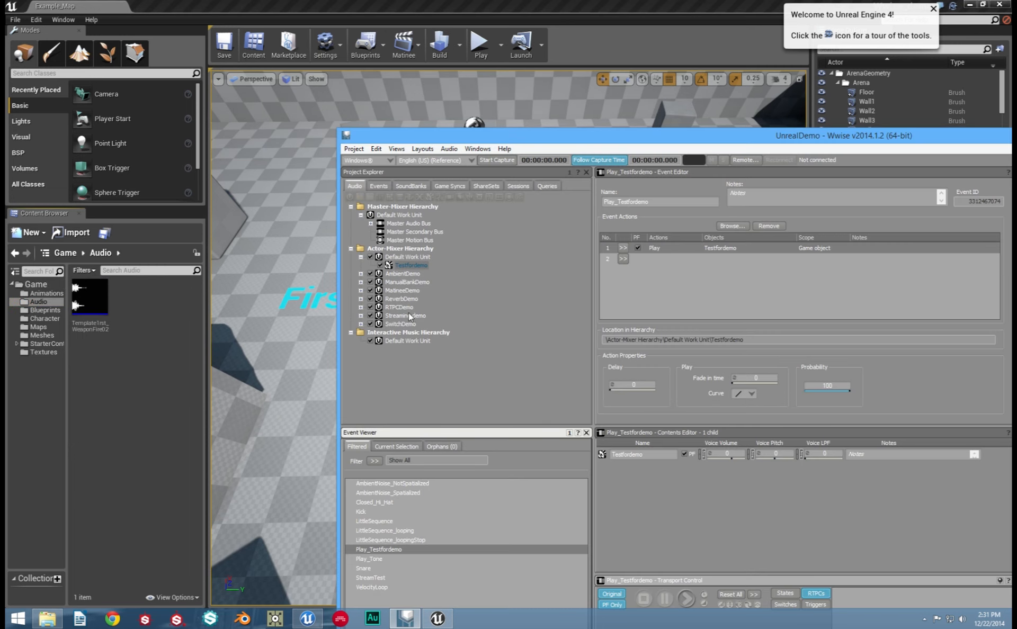
drag(377, 553, 111, 401)
Create a new Audiokinetic bank named Testing_bank in the Audio folder.
right_click(146, 374)
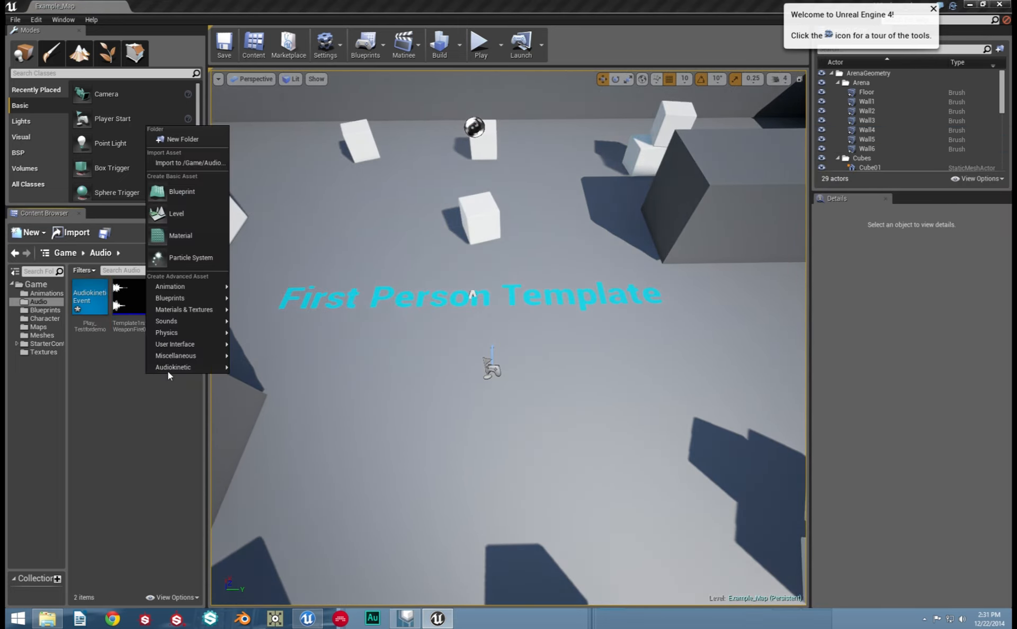
mouse_move(175, 367)
click(268, 367)
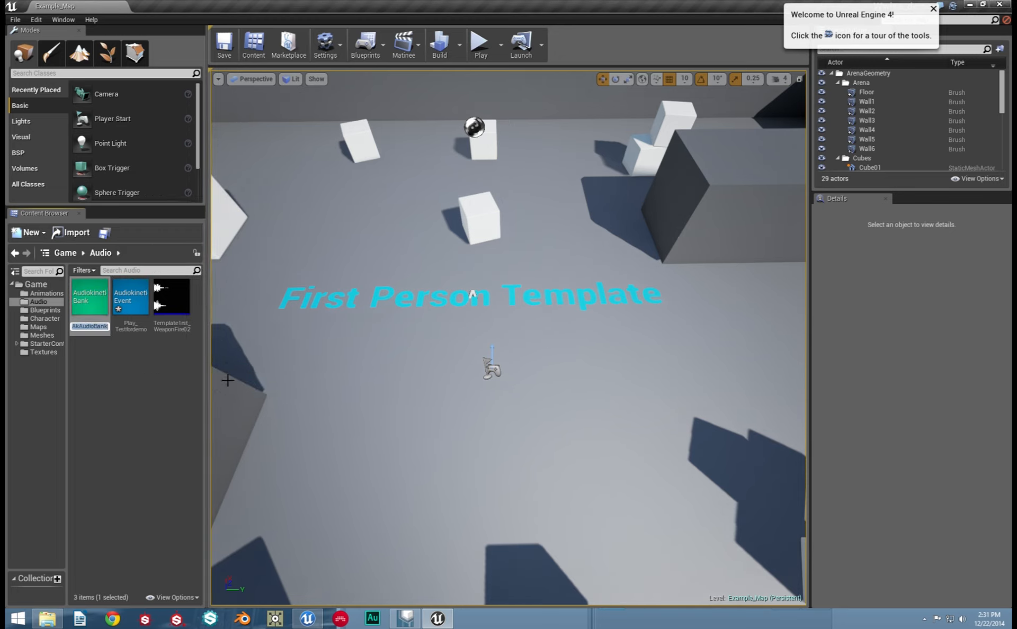
text(Testing_bank)
key(Return)
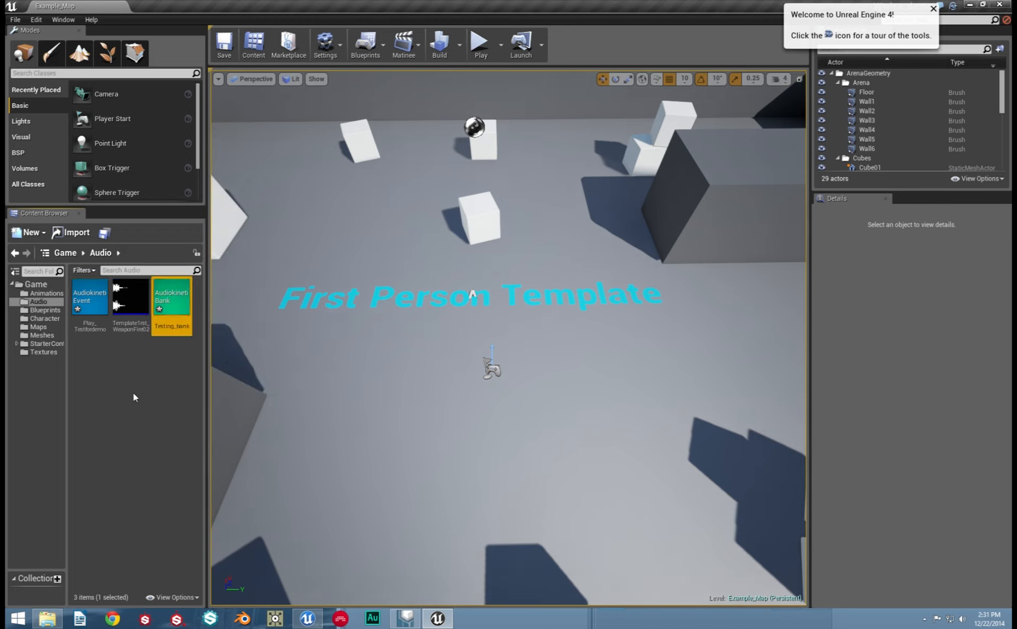
Assign Testing_bank as the required bank of the Play_Testfordemo event and close its editor.
double_click(90, 299)
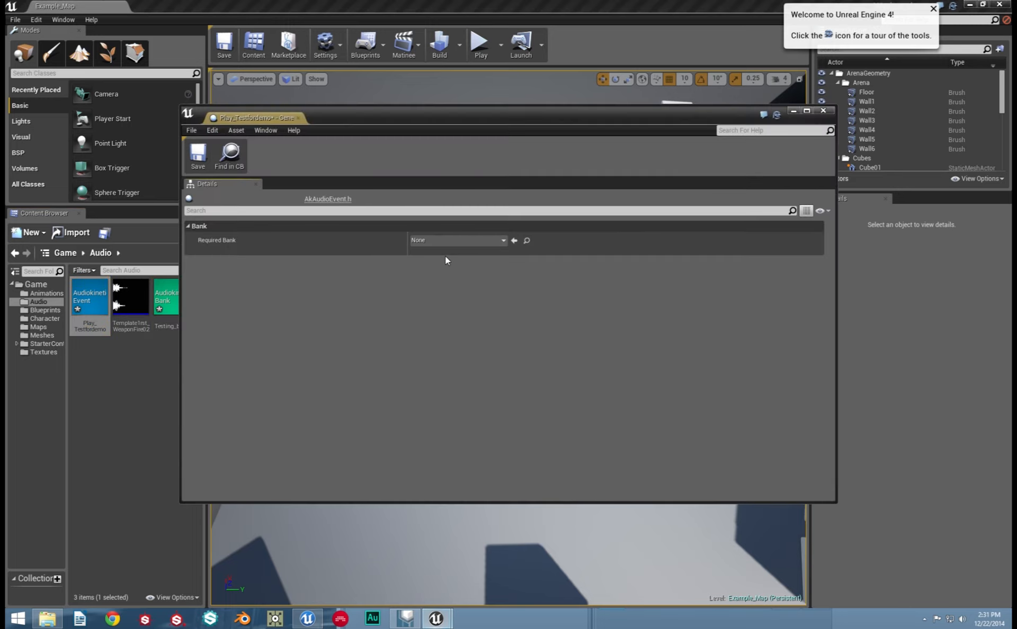
click(455, 240)
click(458, 284)
click(823, 111)
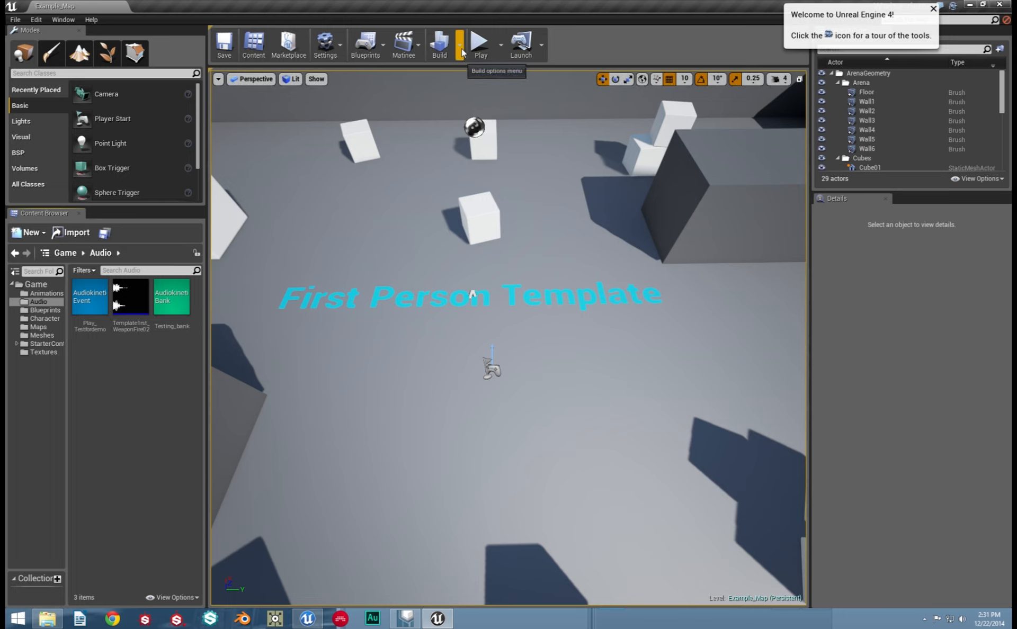
Try to generate the SoundBanks for Testing_bank on the selected platforms.
click(459, 45)
click(502, 225)
click(651, 392)
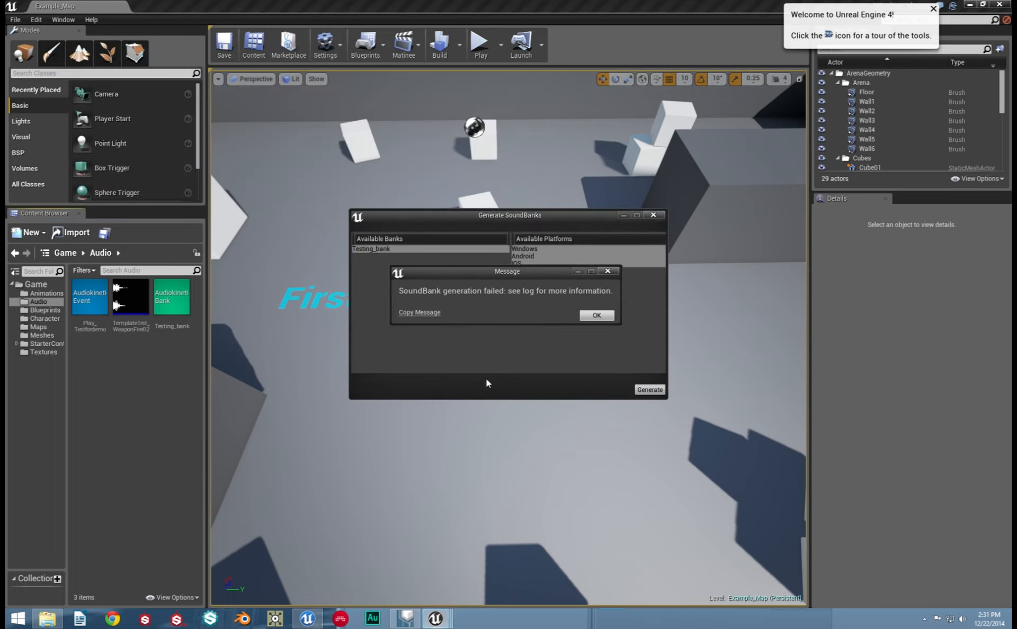
click(597, 316)
click(660, 216)
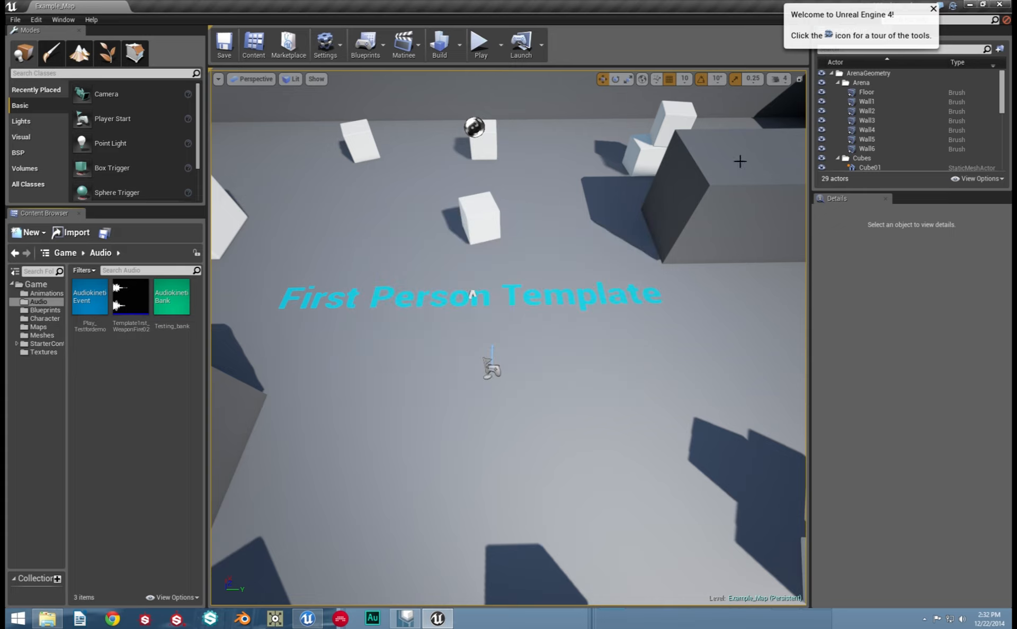
Close the Unreal editor and launcher, and open a second File Explorer window beside the UnrealWwiseDemoGame folder.
click(1007, 4)
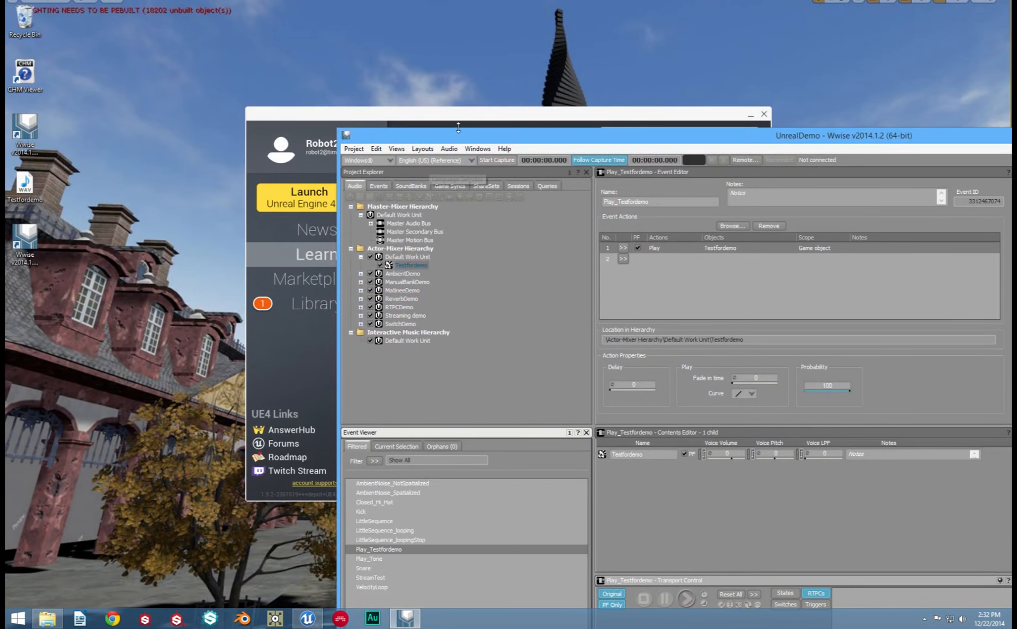
click(766, 115)
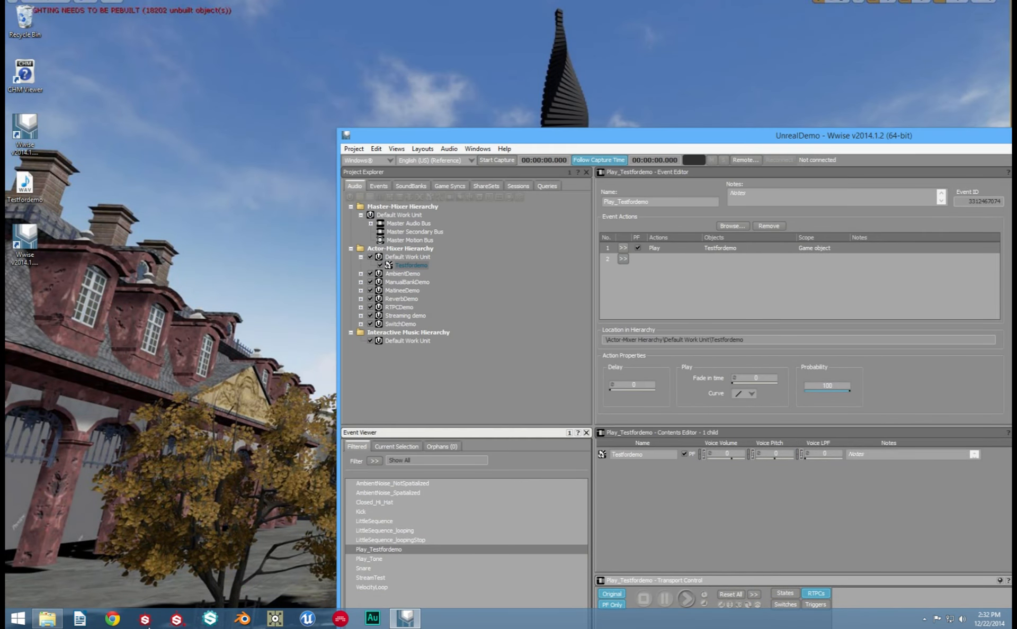
click(47, 618)
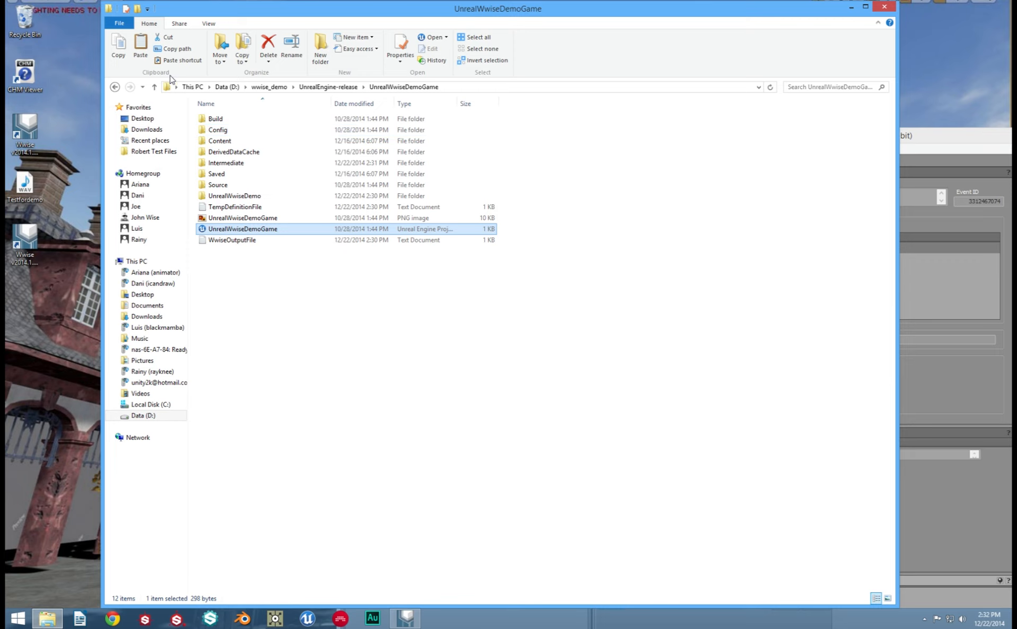
right_click(53, 618)
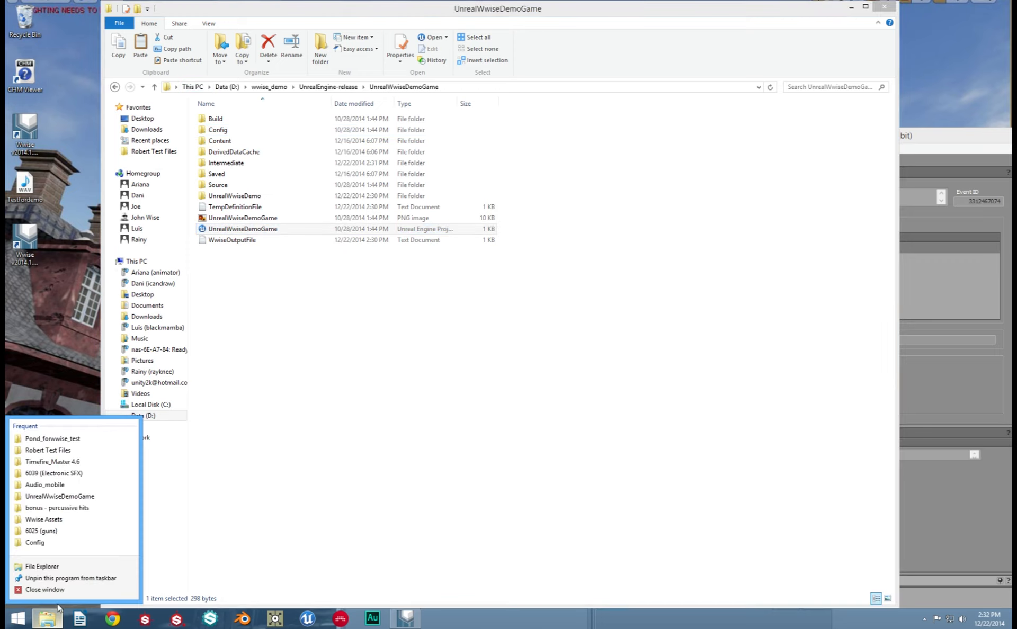
click(58, 567)
Browse to the Wwise_demo project in the Documents folder's Unreal Projects and open DefaultGame from its Config folder.
double_click(303, 207)
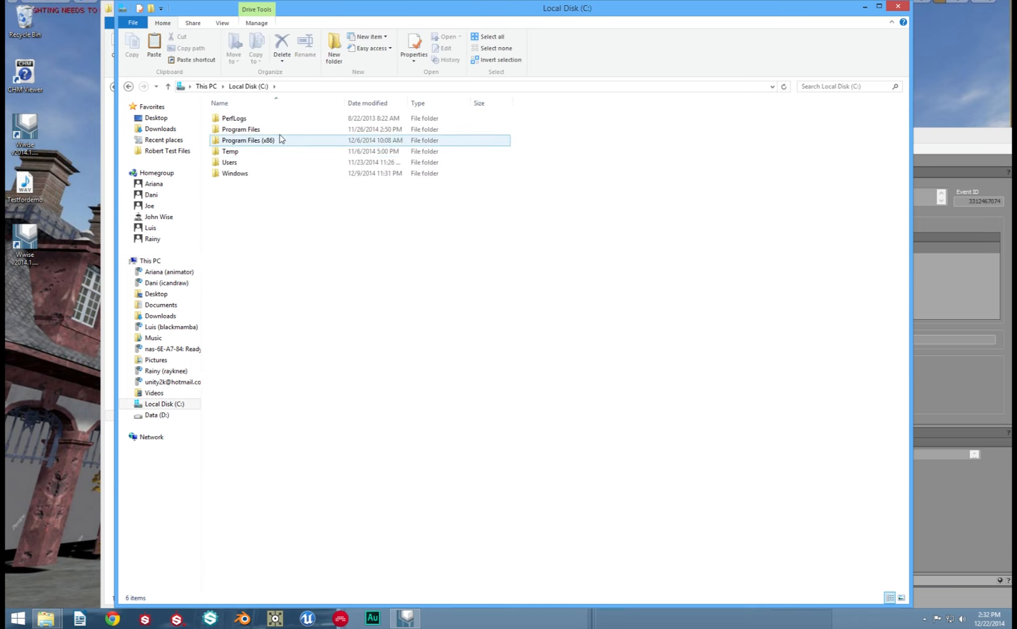
double_click(261, 162)
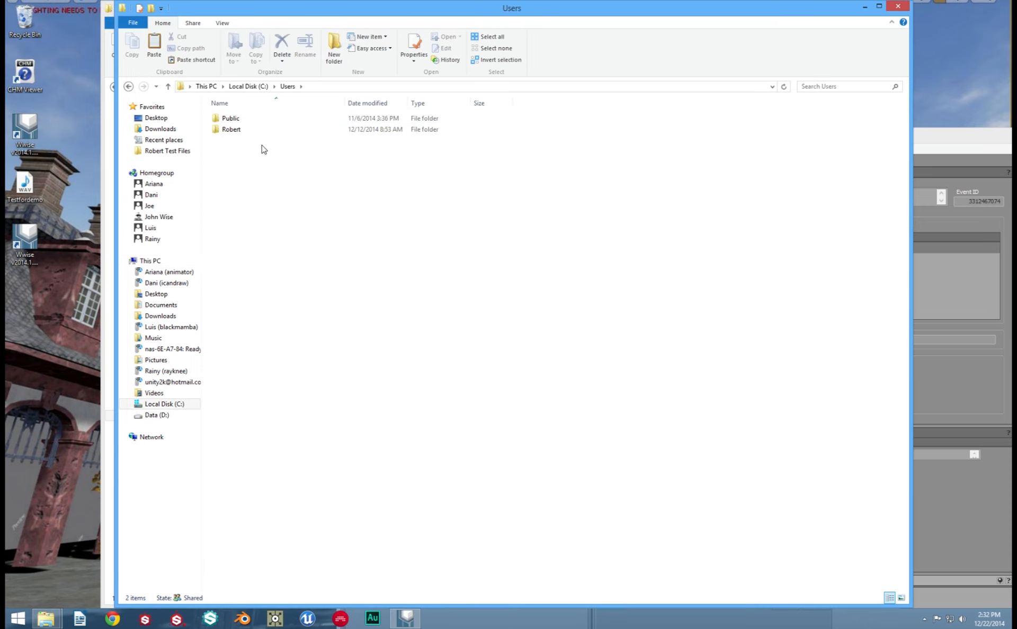
double_click(266, 131)
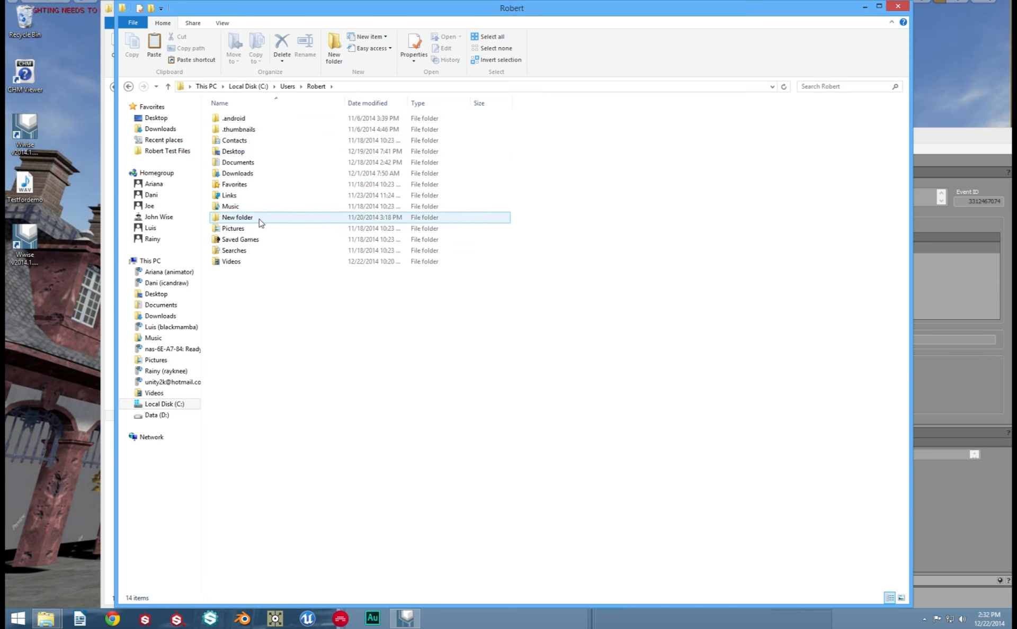
double_click(268, 162)
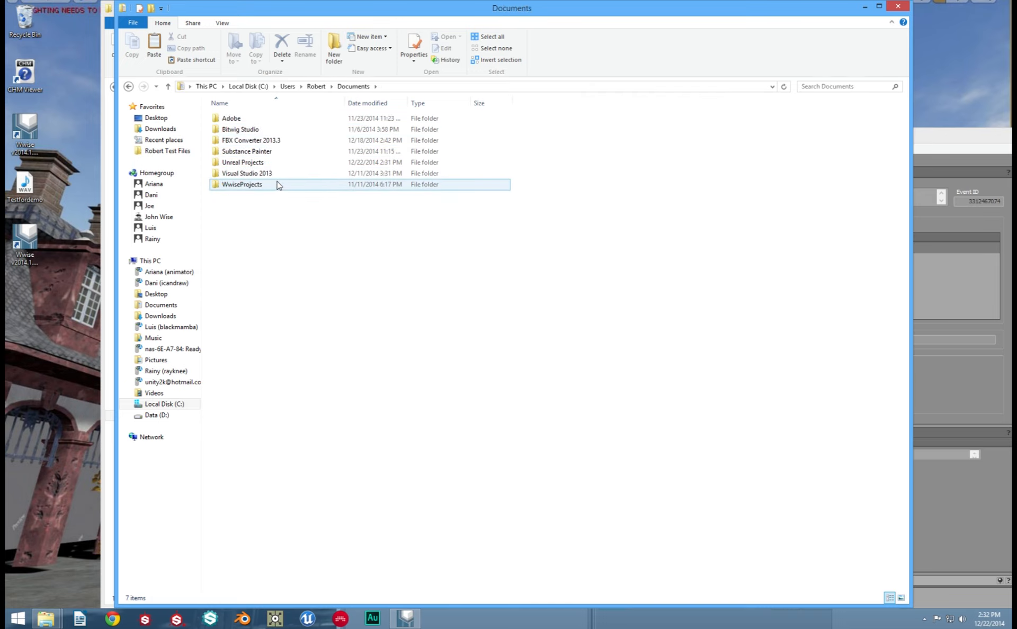
double_click(274, 163)
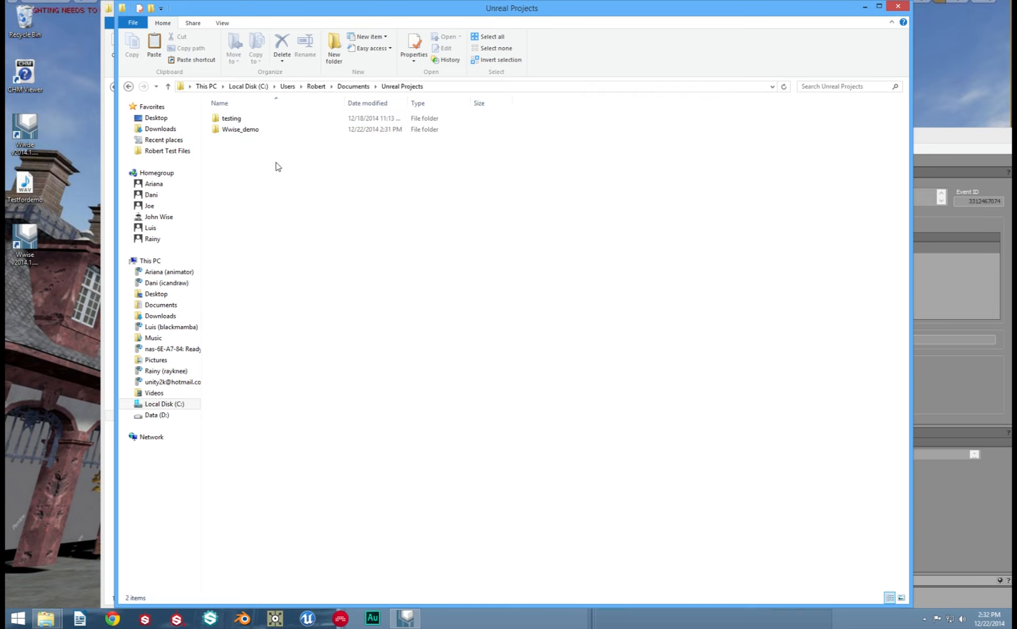
double_click(273, 131)
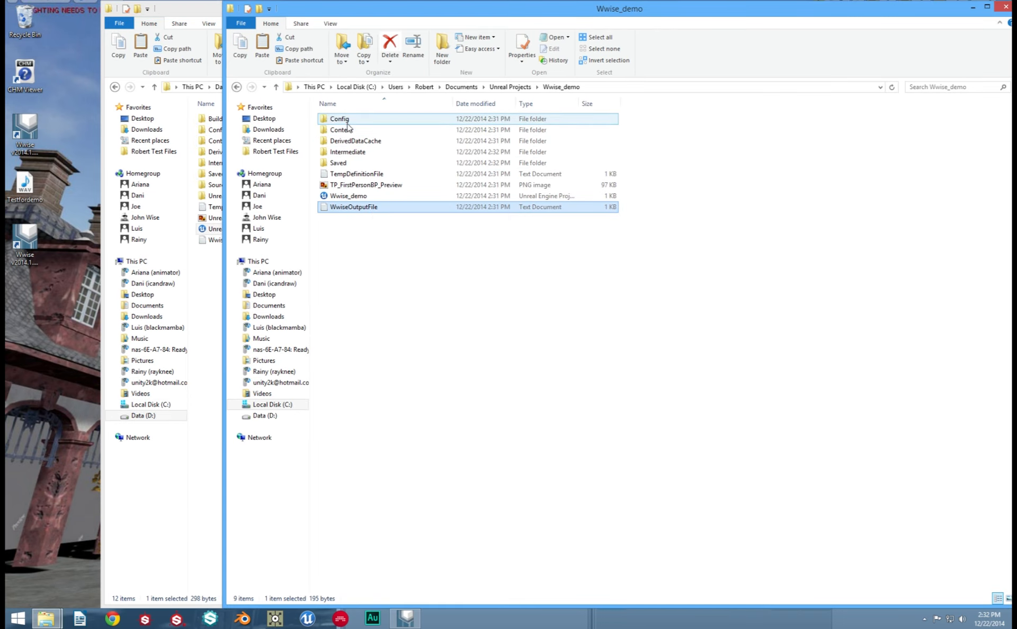
double_click(342, 119)
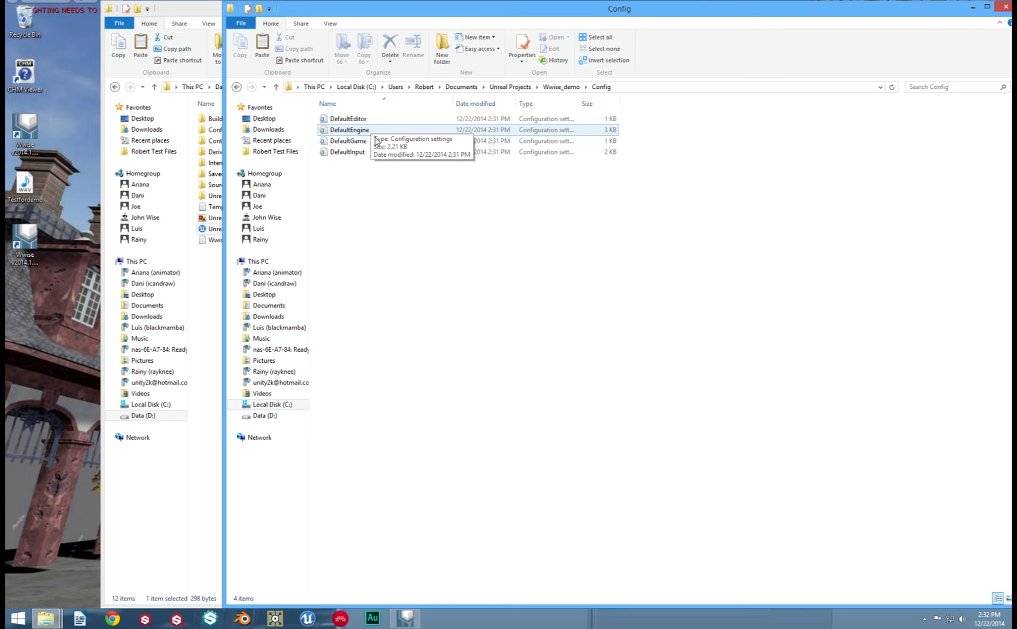
double_click(377, 140)
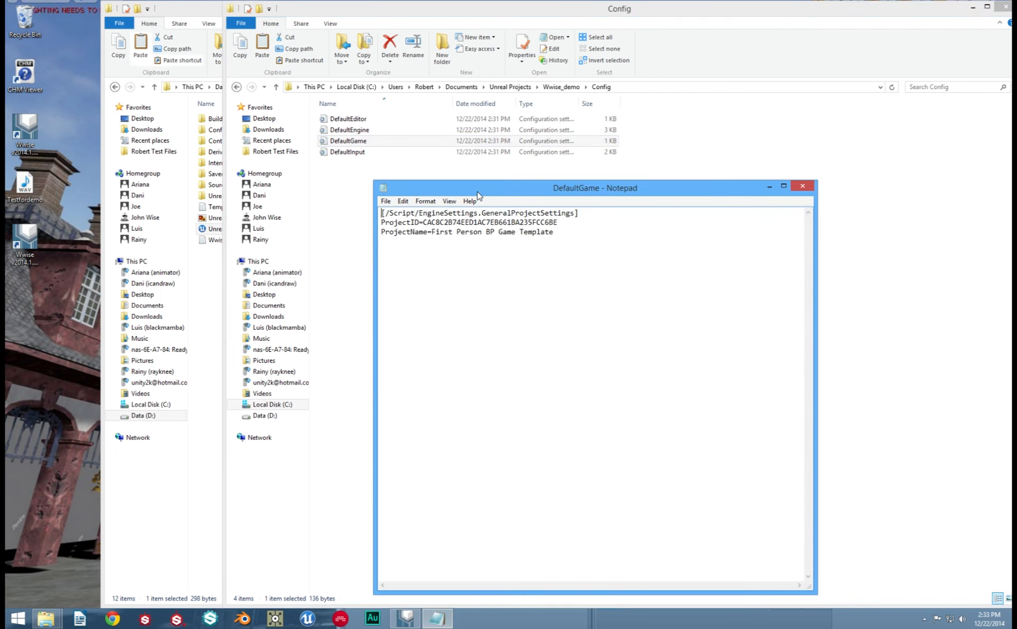
Open the DefaultGame file from the UnrealWwiseDemoGame project's Config folder.
drag(477, 192, 432, 156)
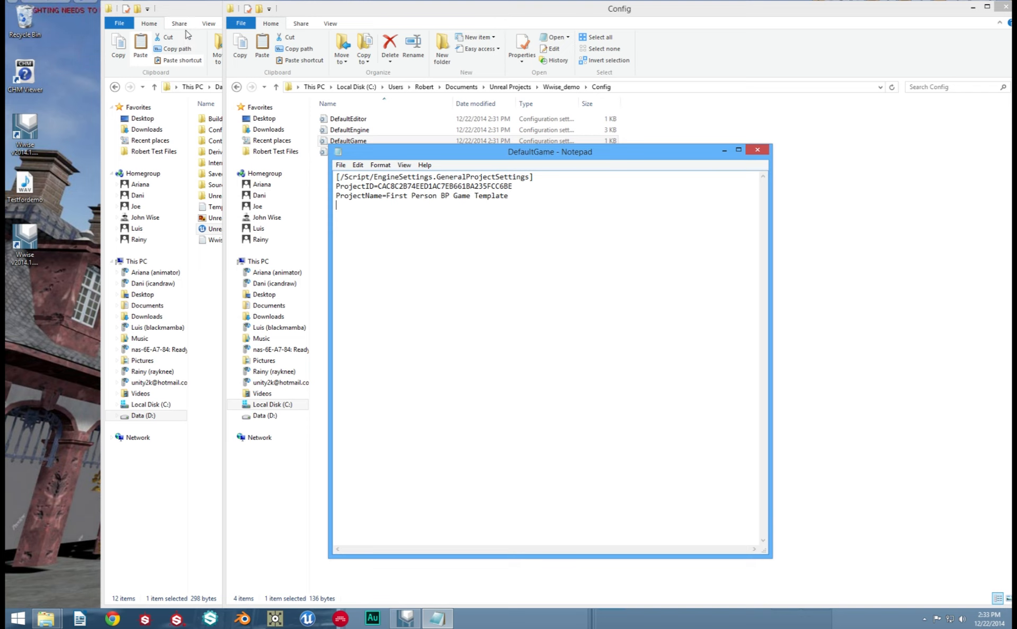
click(192, 13)
double_click(226, 130)
double_click(251, 143)
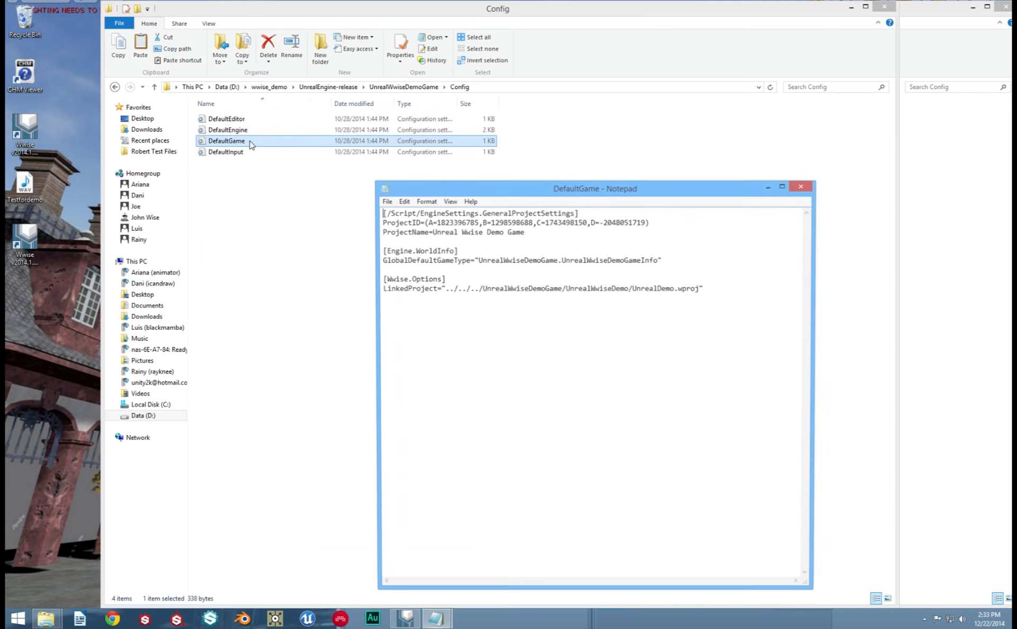
drag(564, 193, 373, 168)
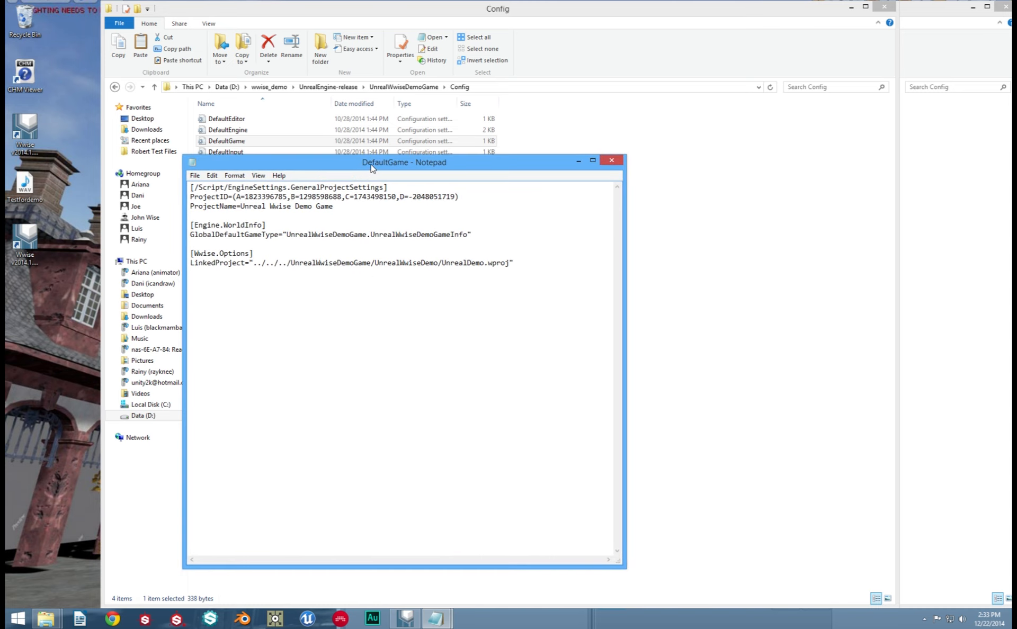
Arrange the two DefaultGame files side by side for comparison.
click(919, 84)
mouse_move(445, 617)
click(503, 575)
mouse_move(455, 574)
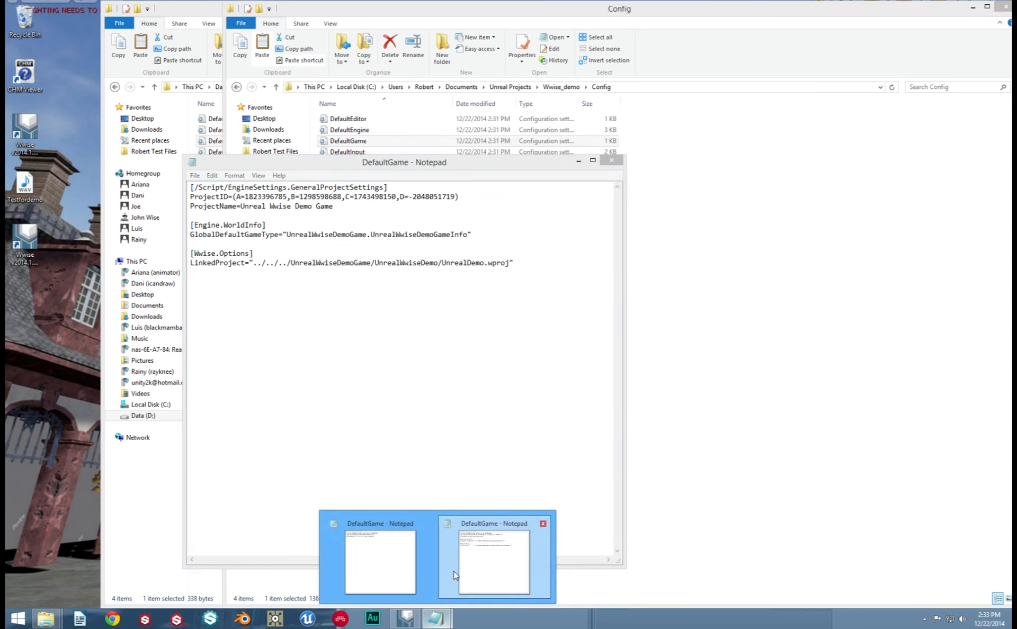
click(376, 572)
drag(490, 159, 798, 172)
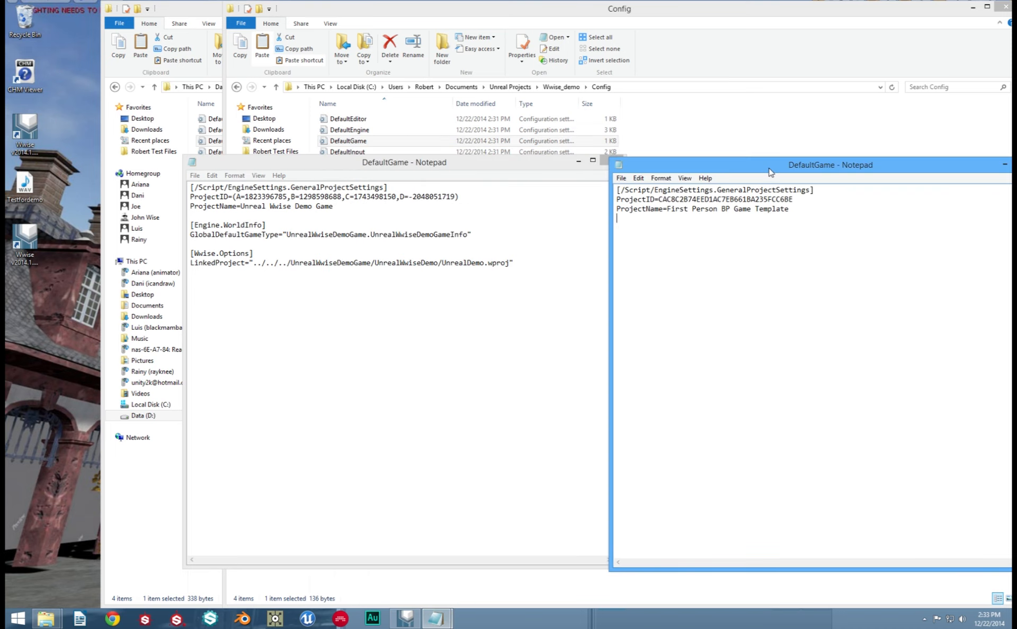
click(558, 170)
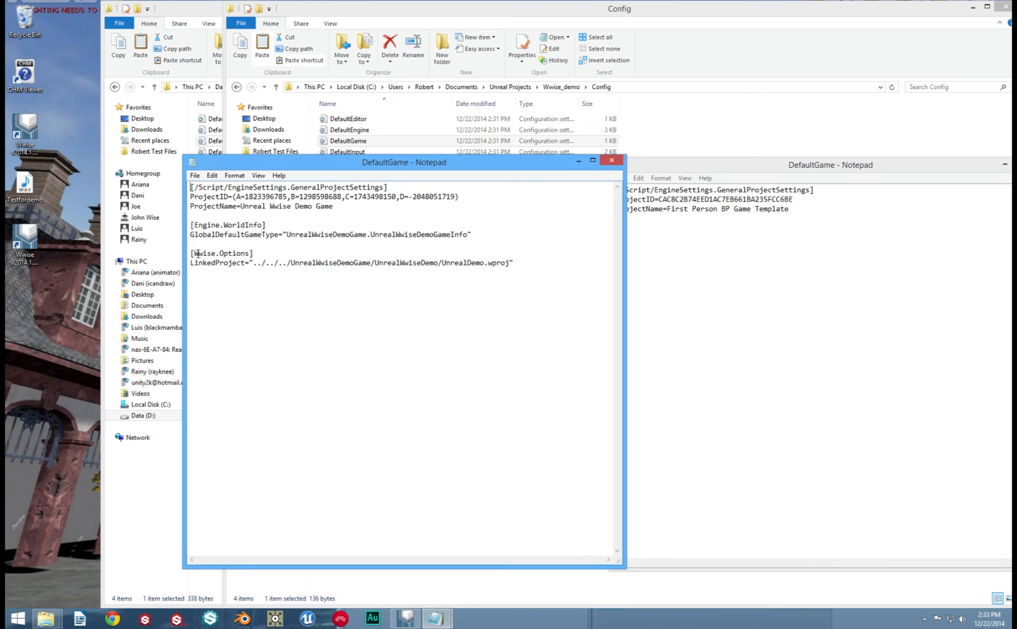
Copy the [Wwise.Options] section with its LinkedProject line into the Wwise_demo project's DefaultGame file and save it.
drag(194, 253, 522, 264)
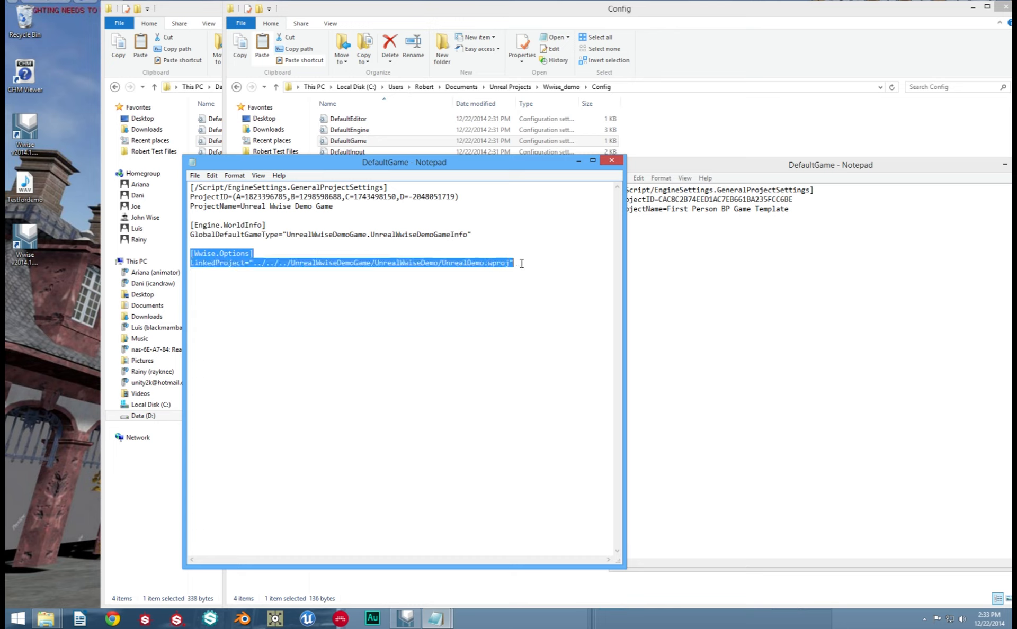
right_click(388, 262)
click(343, 296)
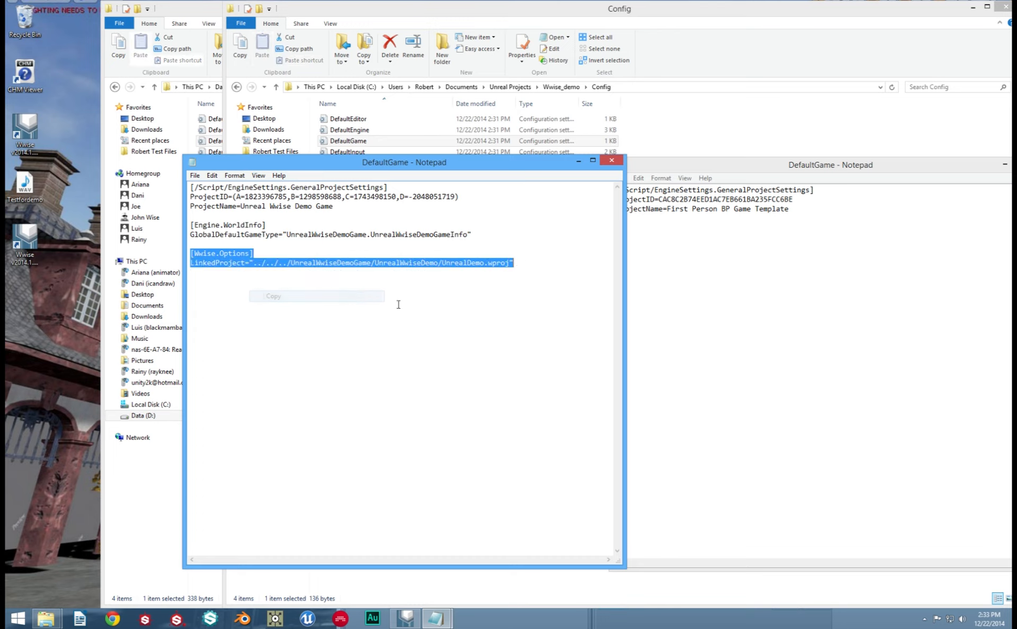
click(641, 322)
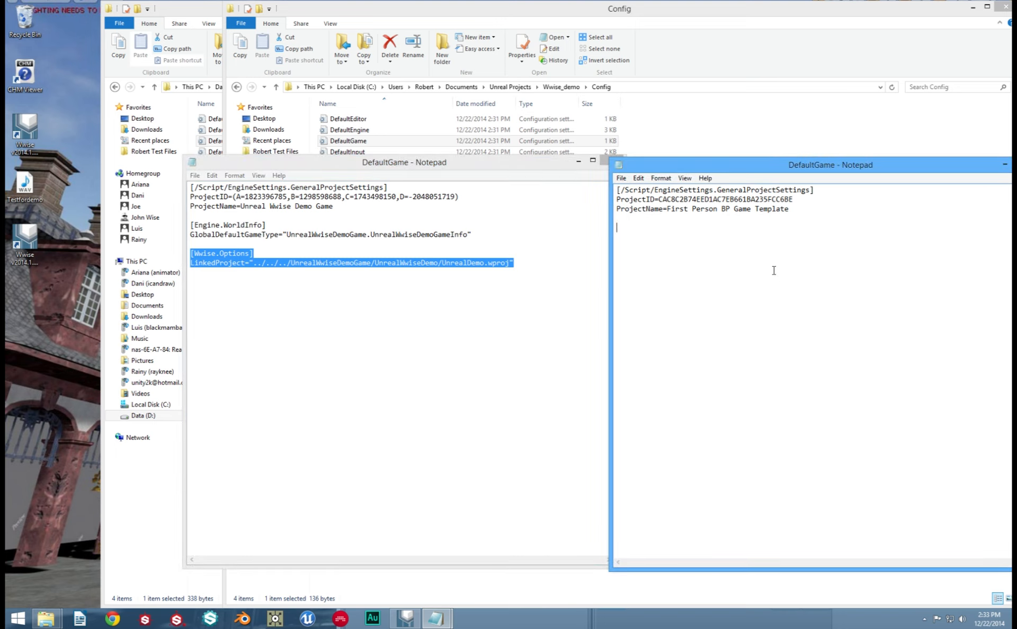
right_click(621, 242)
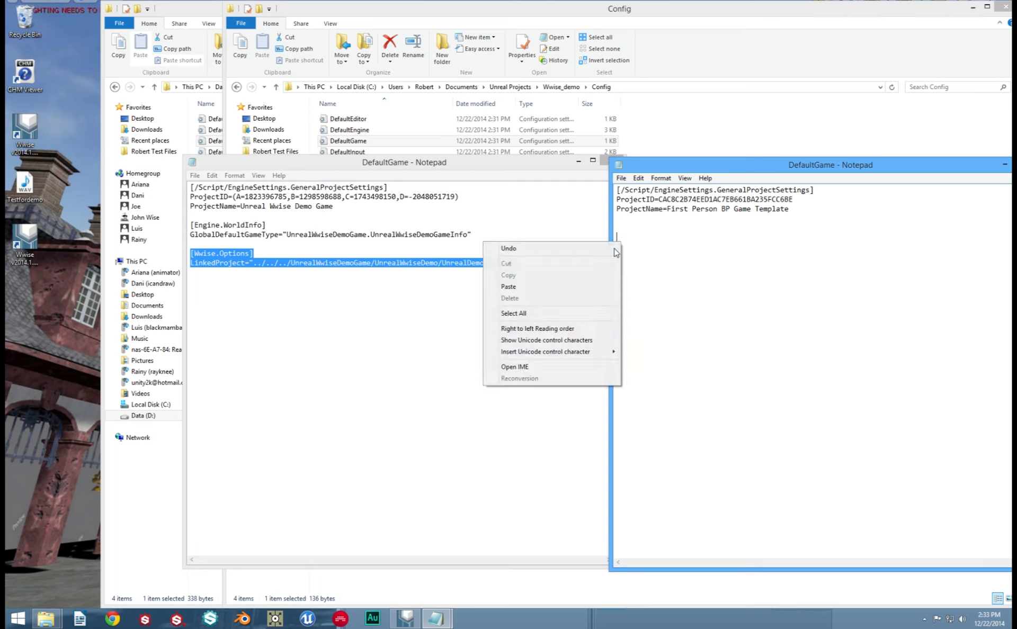
click(588, 288)
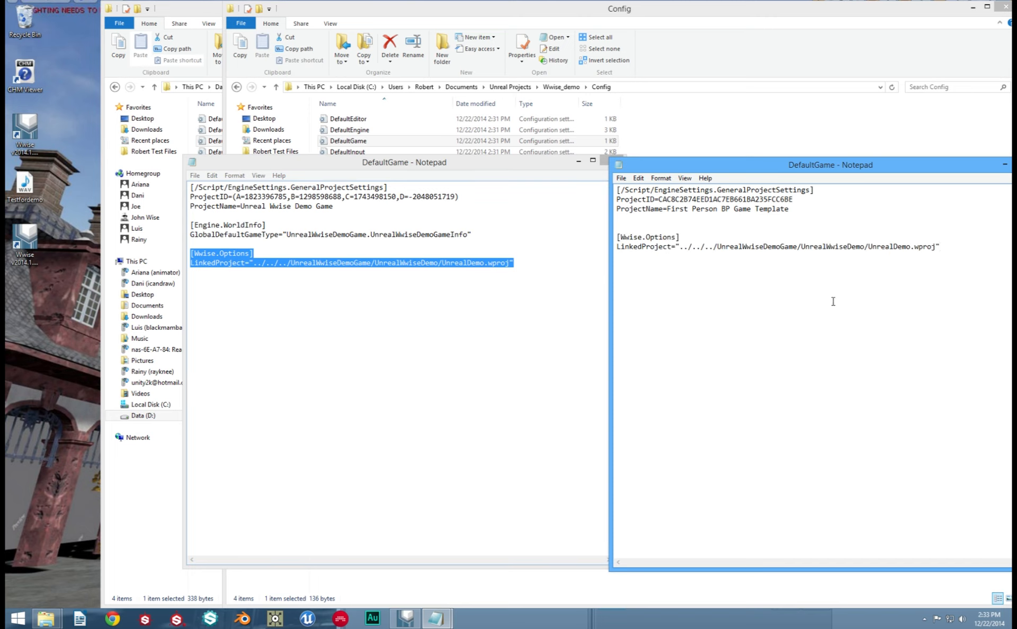
click(620, 178)
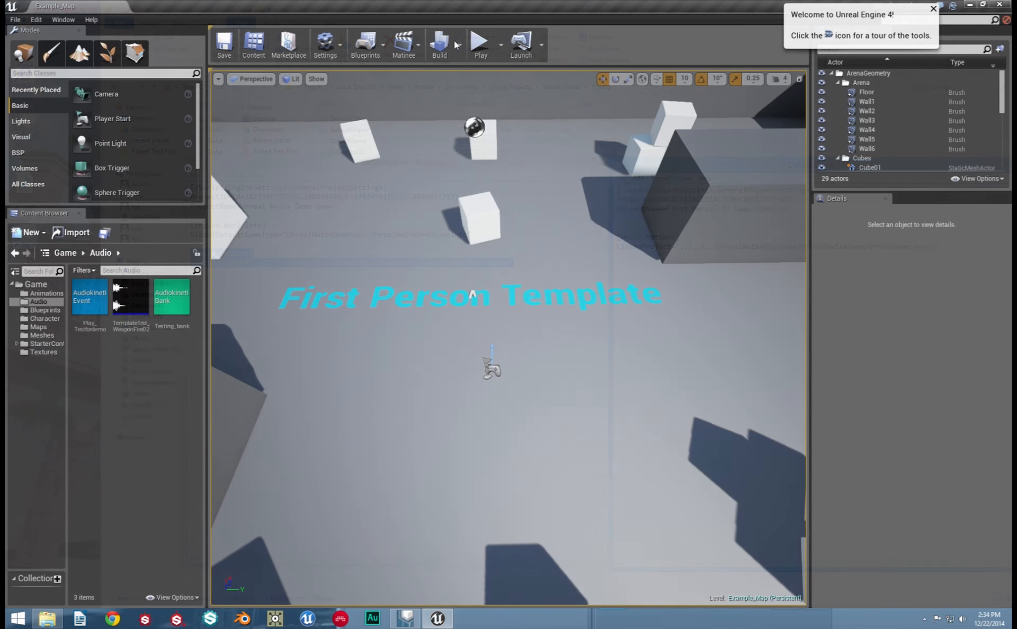
Generate the SoundBanks again in the reopened Wwise_demo project.
click(459, 45)
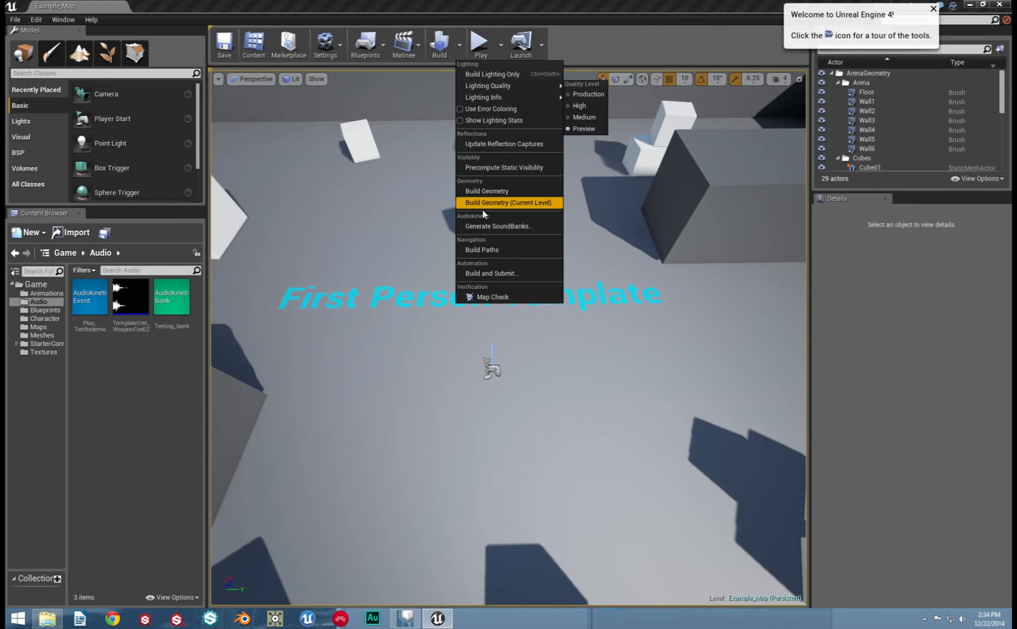
click(483, 225)
click(648, 389)
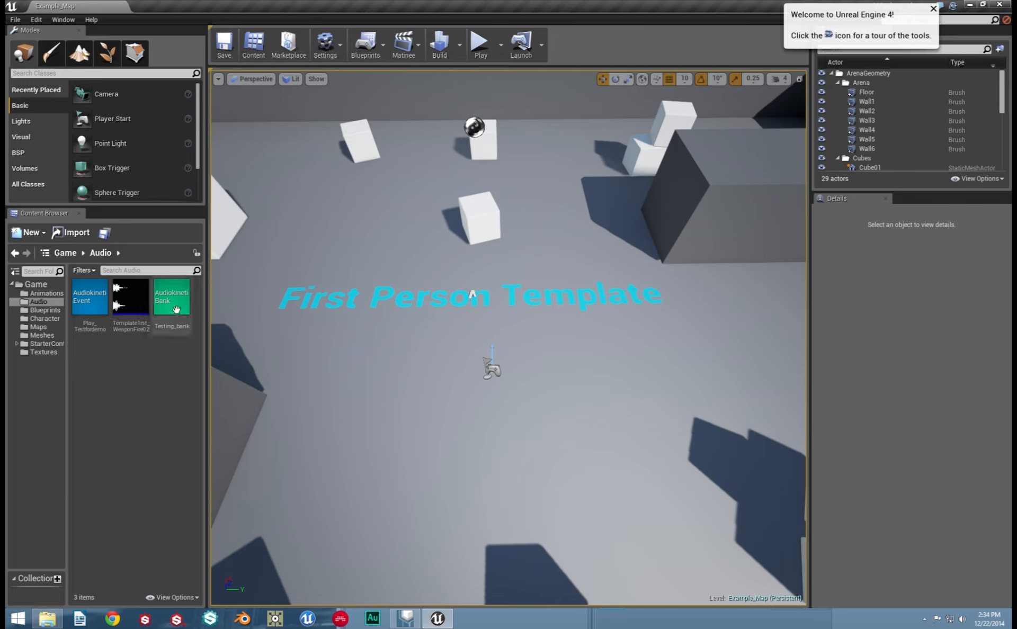
Play the Play_Testfordemo event from the Audio folder and close the Unreal editor.
right_click(100, 296)
click(113, 310)
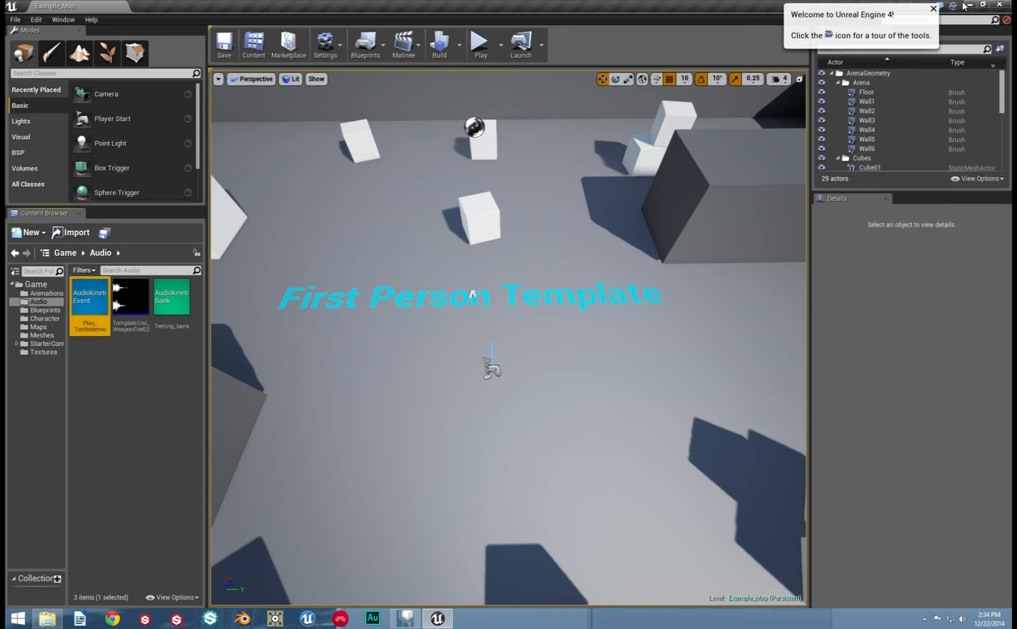
click(998, 6)
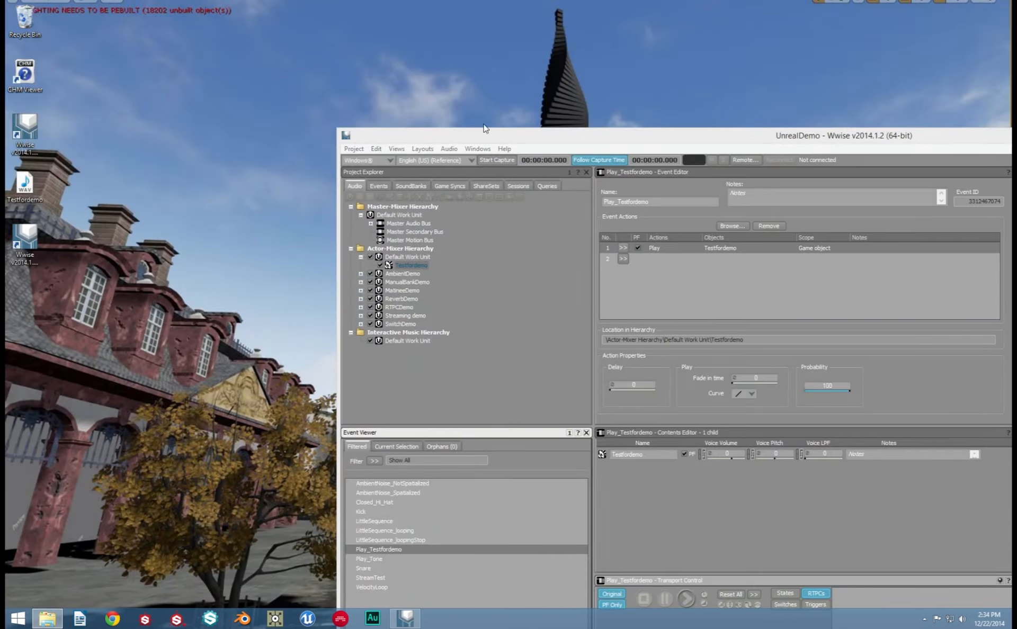
Start a new Wwise project named Wwise_demo with no factory asset groups imported.
drag(438, 142, 299, 93)
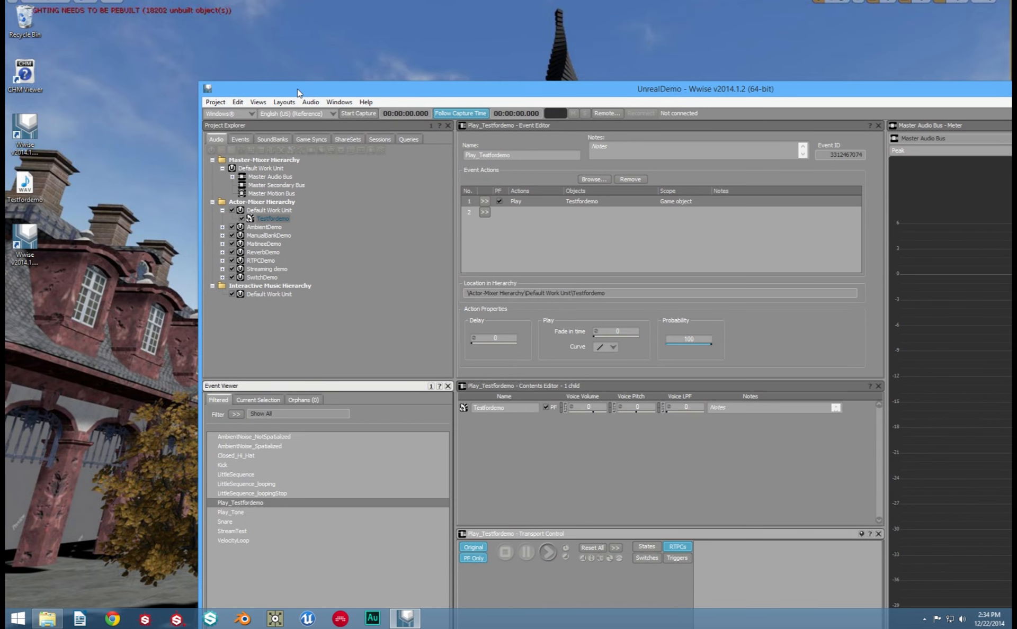
click(215, 101)
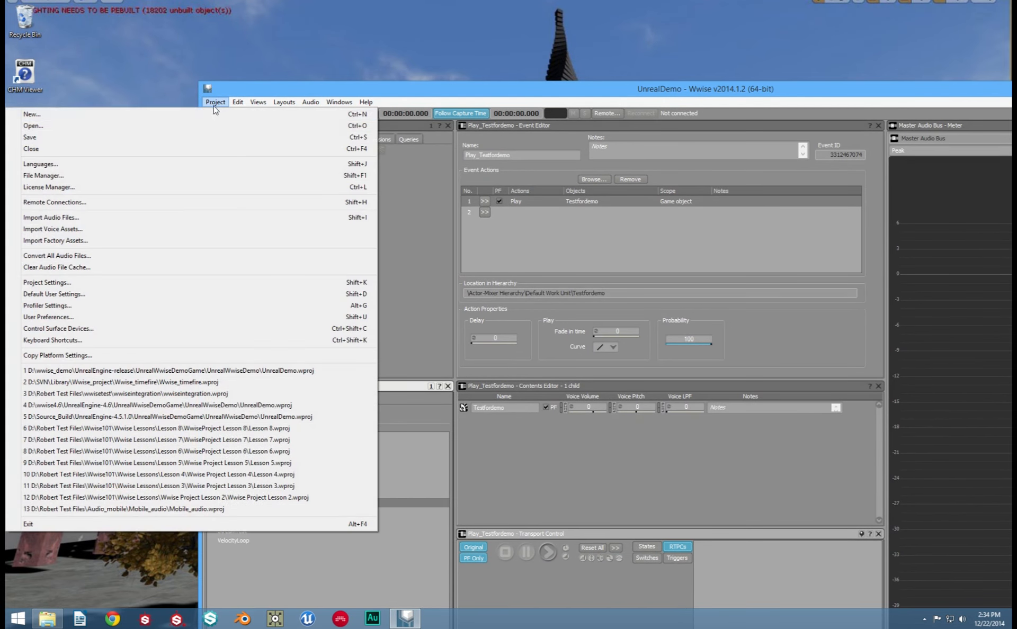
click(208, 117)
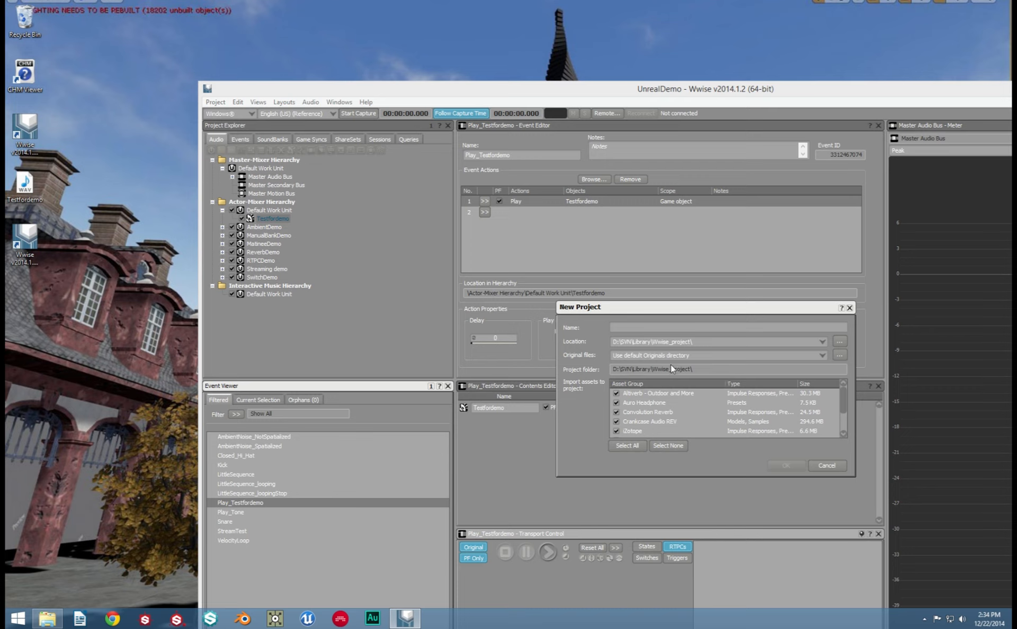
click(662, 447)
click(665, 326)
text(Wwise_demo)
Set the new project's location to the wwise_demo folder on the D: drive and create the project.
click(838, 344)
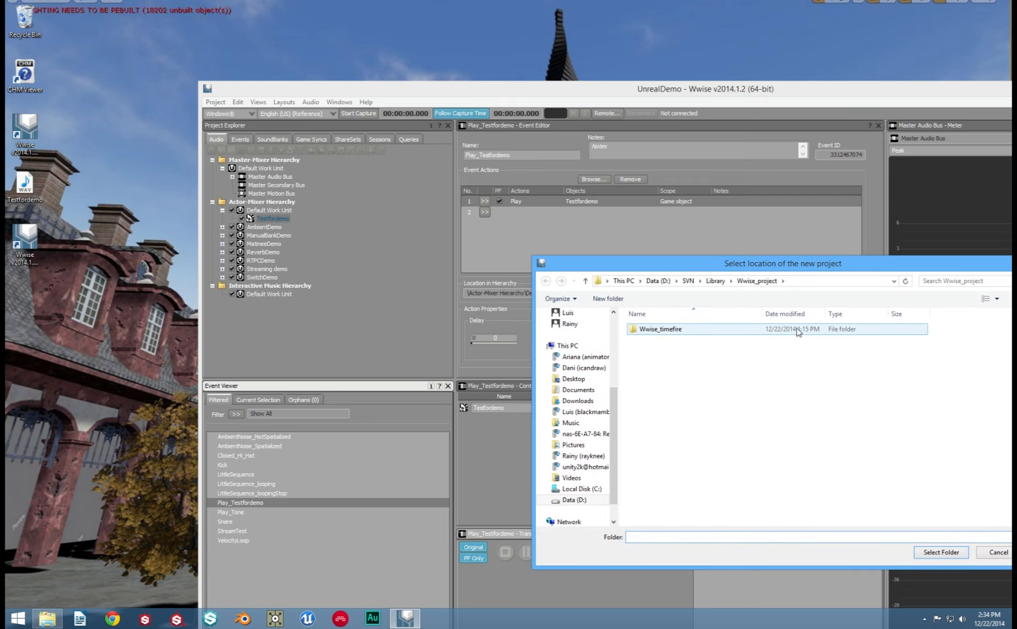
click(634, 280)
drag(640, 262, 598, 211)
drag(960, 352, 943, 443)
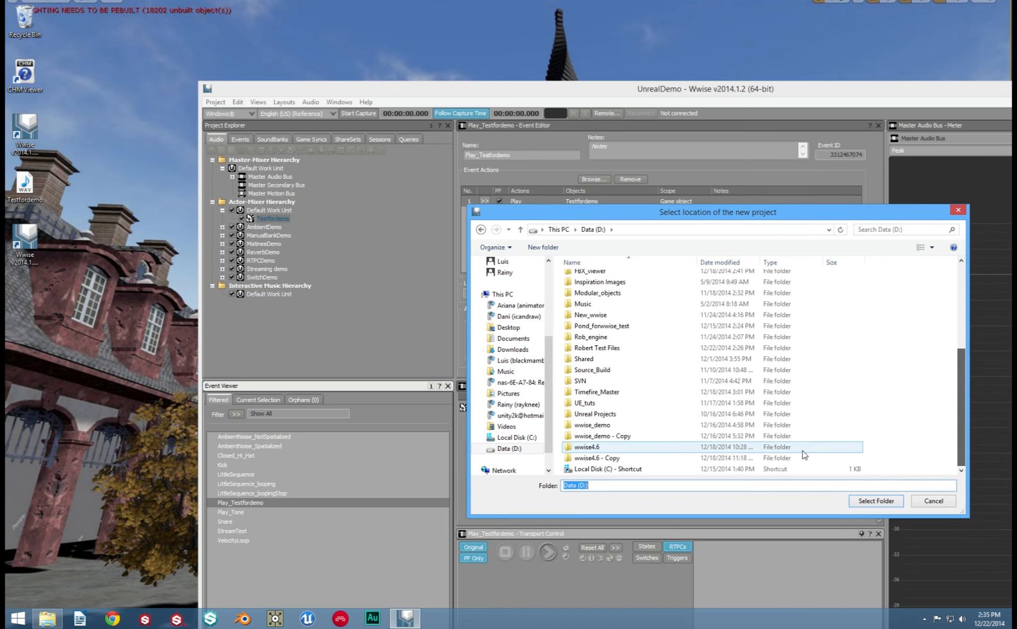
double_click(607, 430)
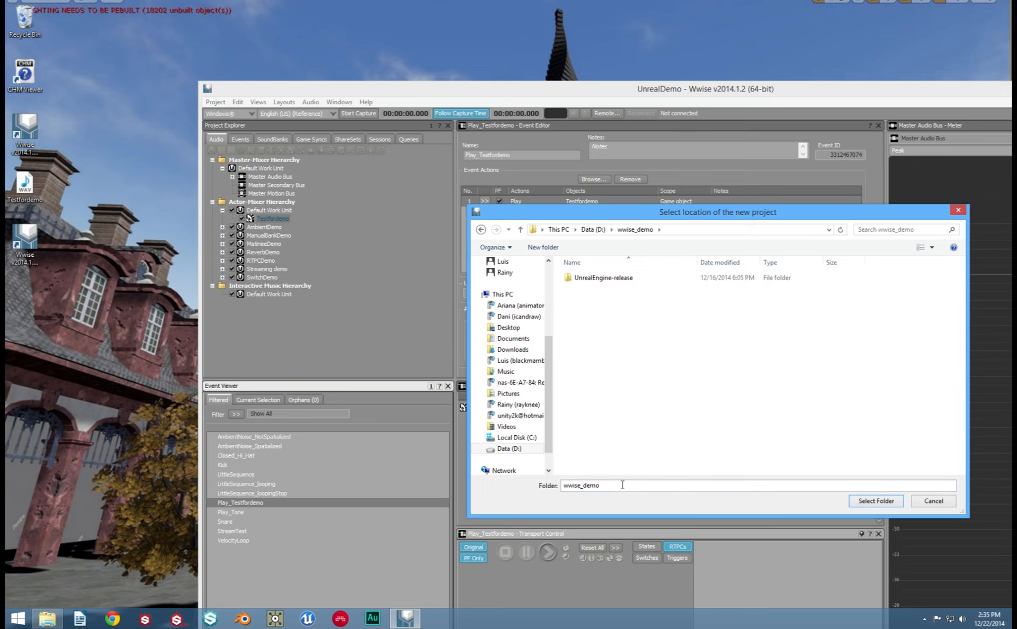
click(875, 501)
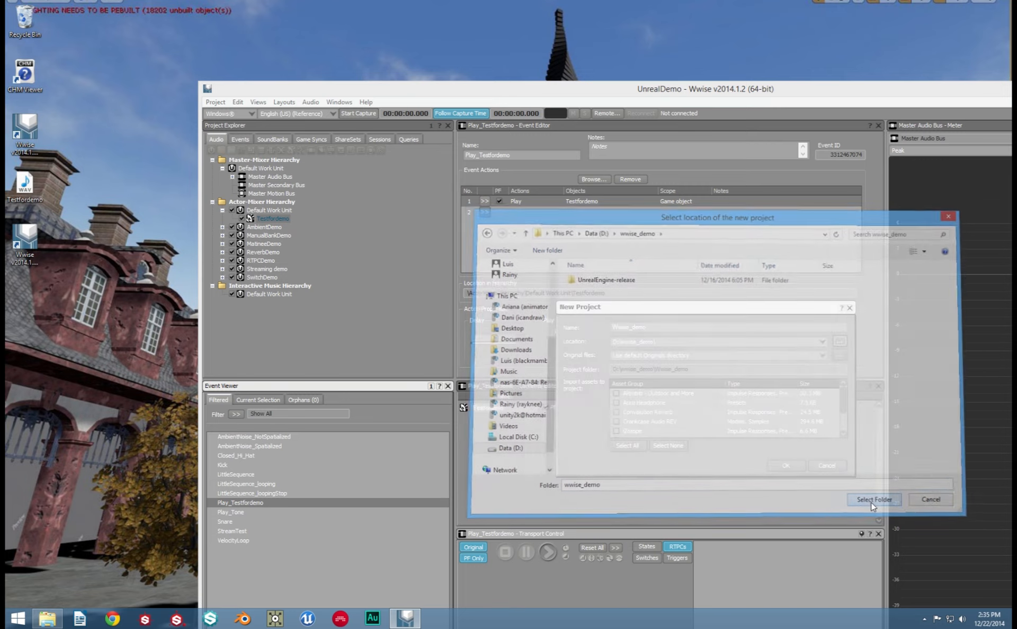
click(784, 464)
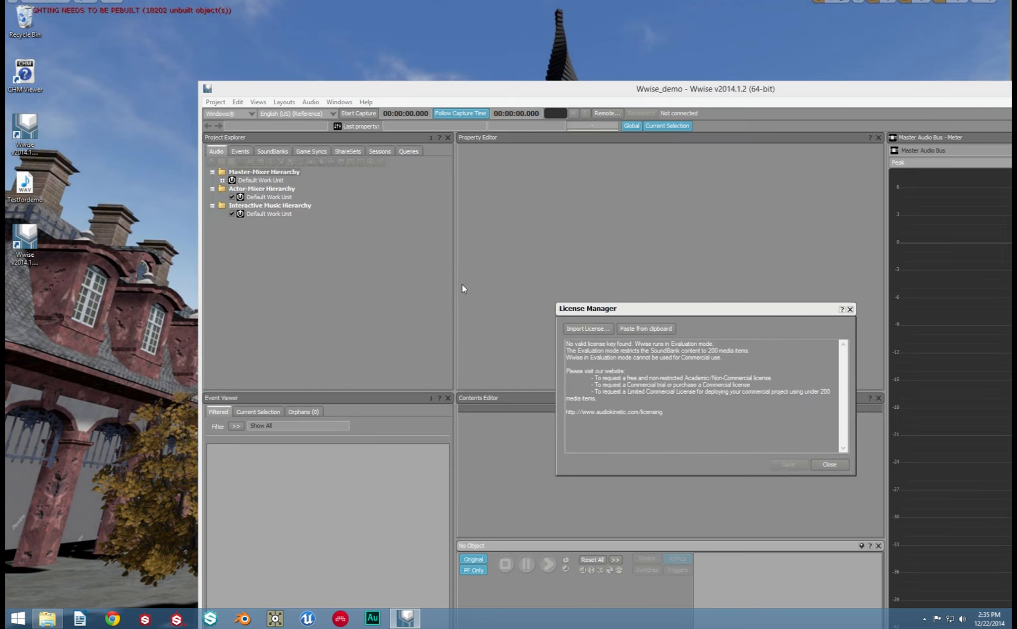
Try to load a license from the clipboard into the License Manager and close it.
click(638, 329)
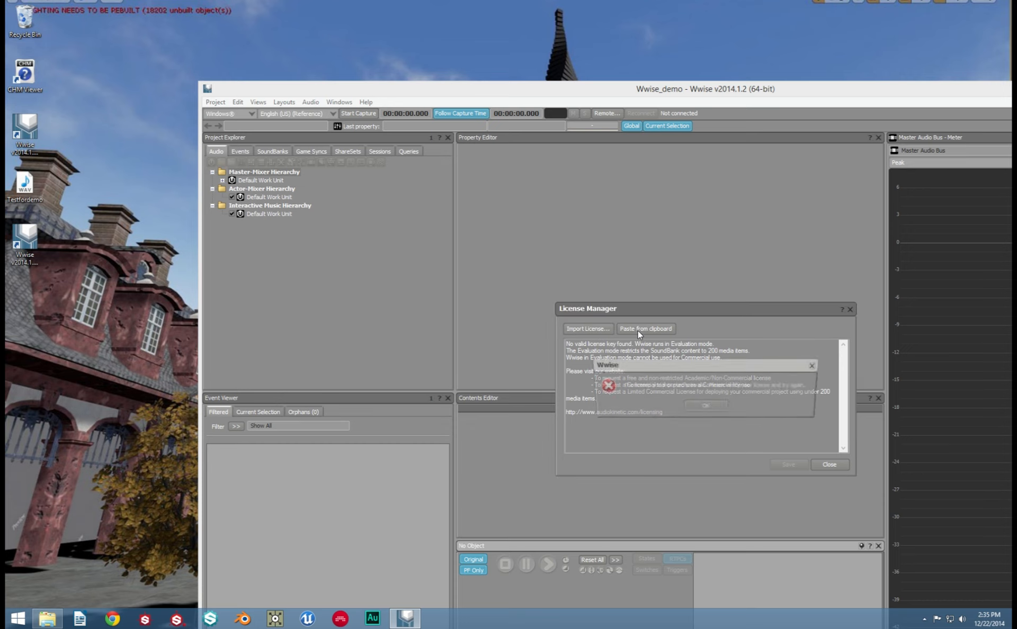
click(710, 407)
click(828, 464)
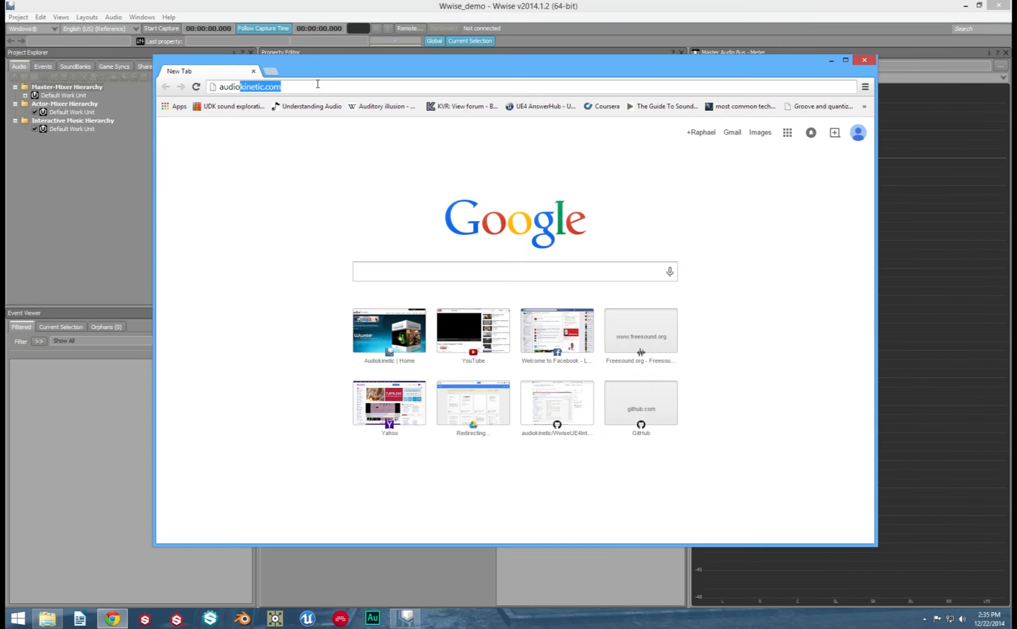
Switch to the web browser and copy the project's license key from the Customer Portal on audiokinetic.com.
key(Return)
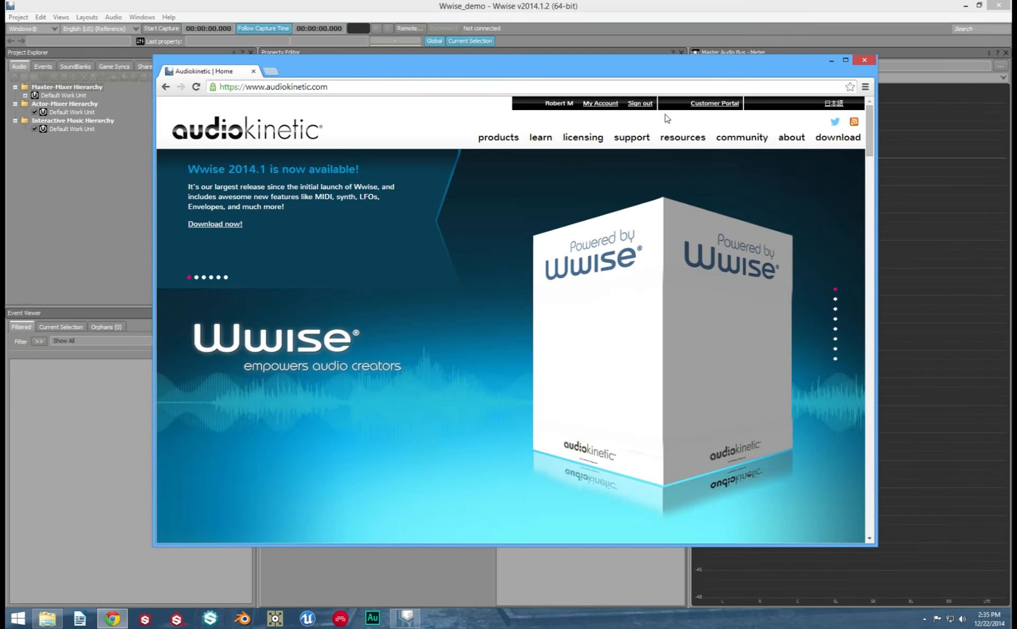
click(713, 105)
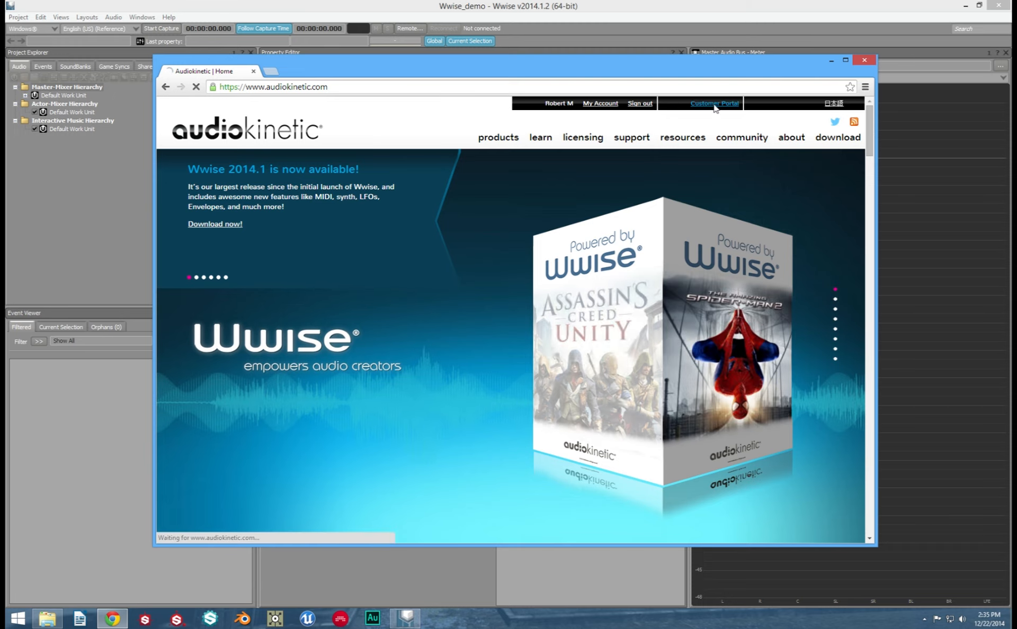
scroll(726, 228, down, 8)
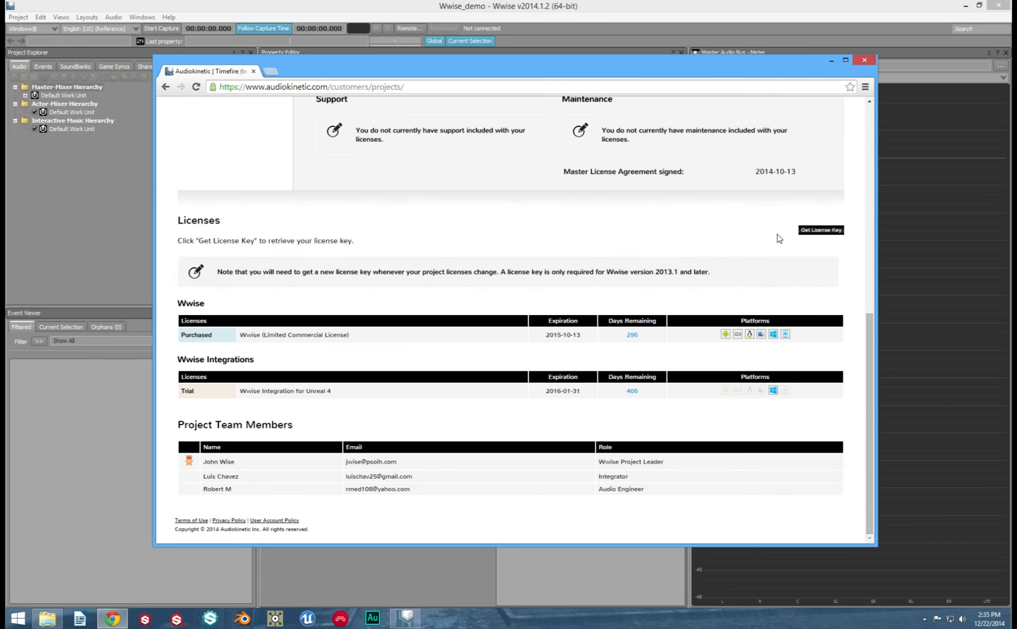
click(820, 233)
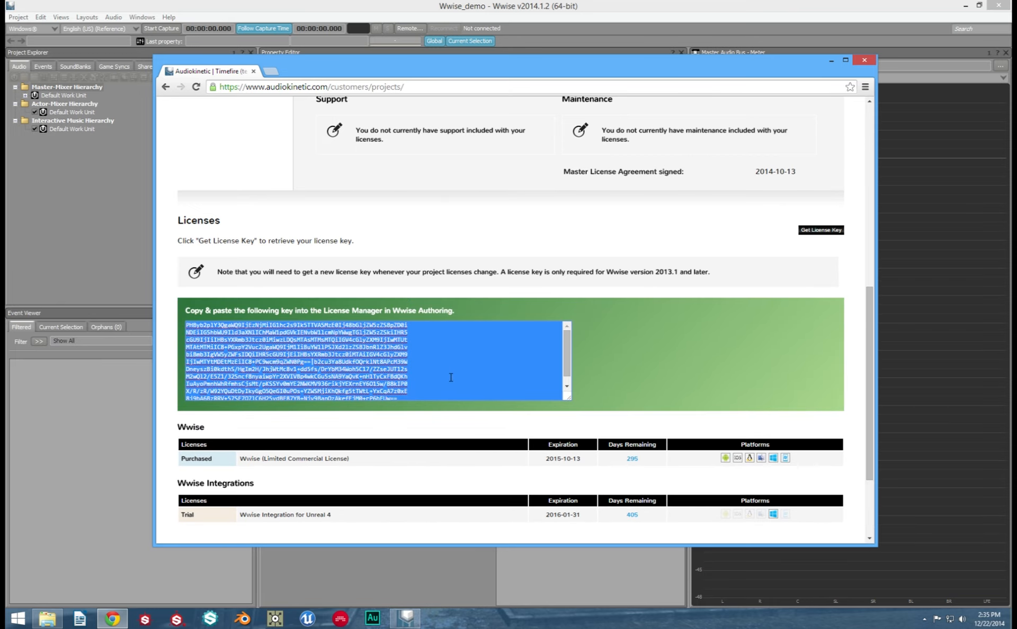
right_click(450, 377)
click(453, 424)
drag(534, 76, 518, 177)
click(815, 159)
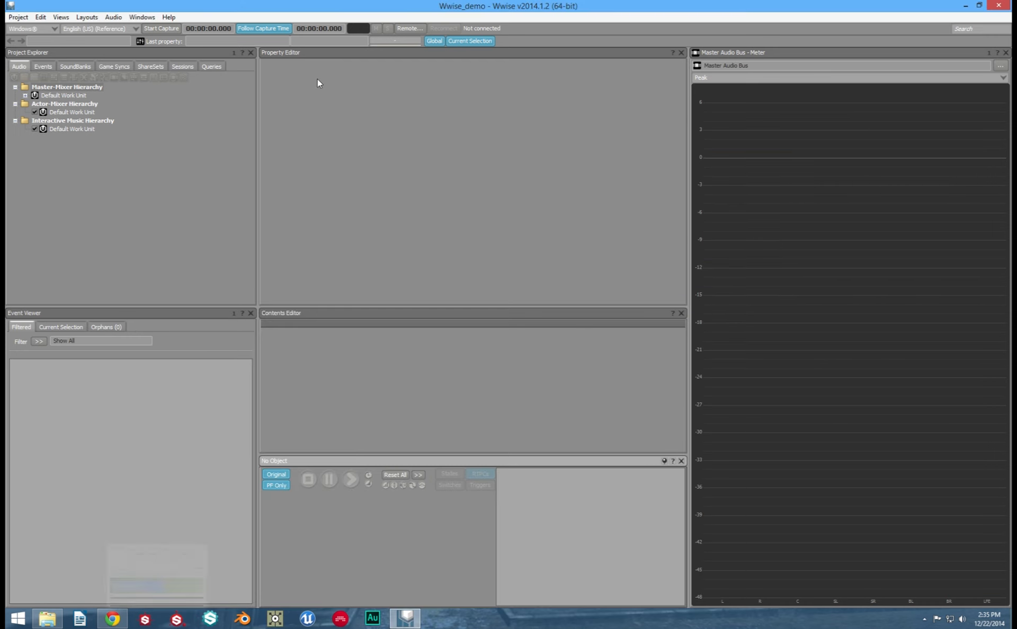
Paste the copied license key into the Wwise License Manager and save it in the Wwise_demo project.
click(17, 17)
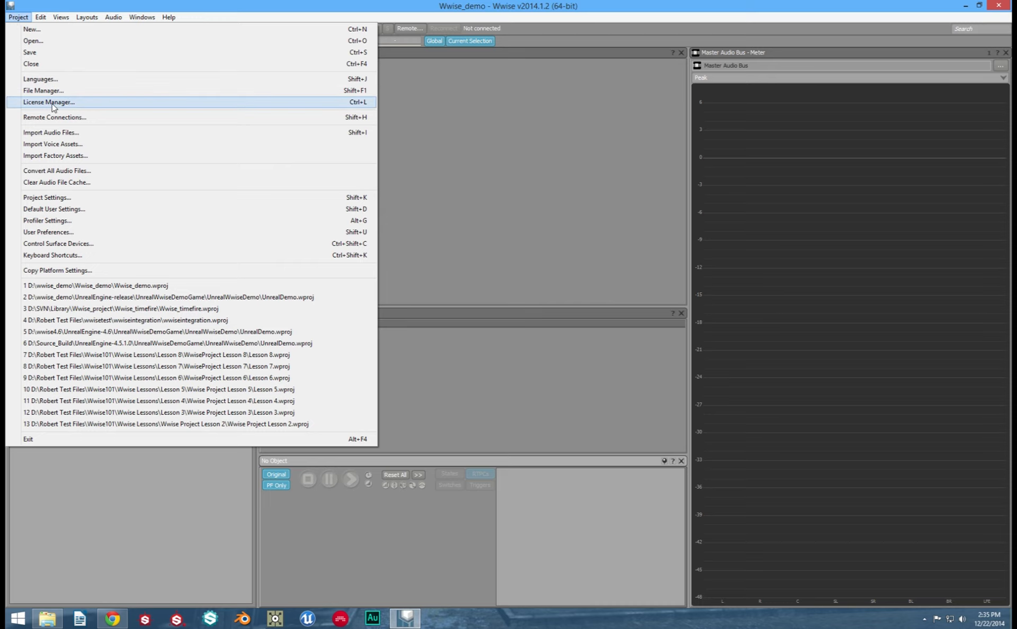
click(70, 104)
click(433, 246)
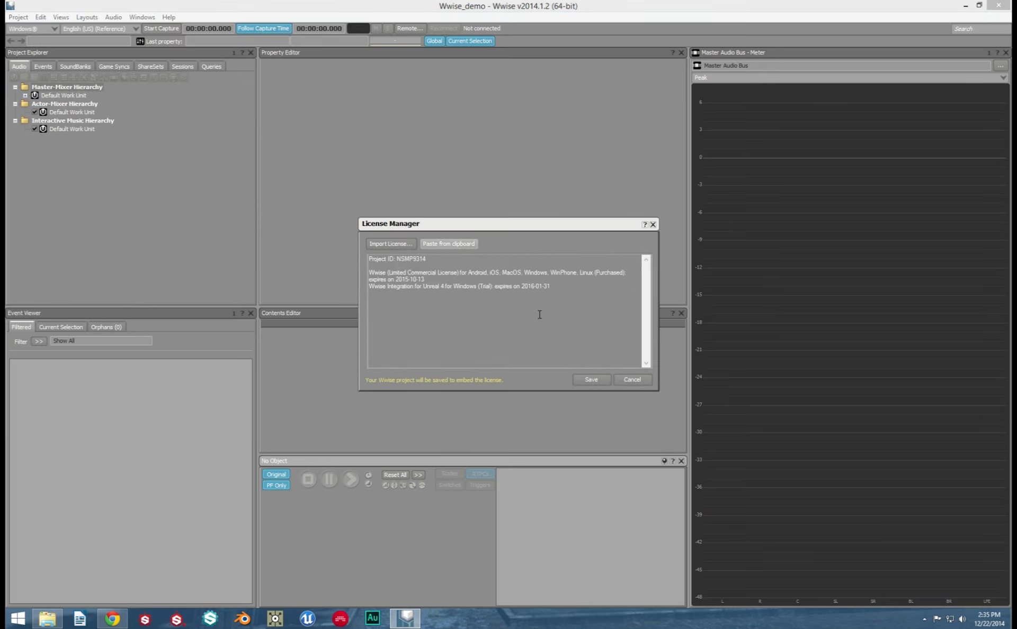
click(593, 379)
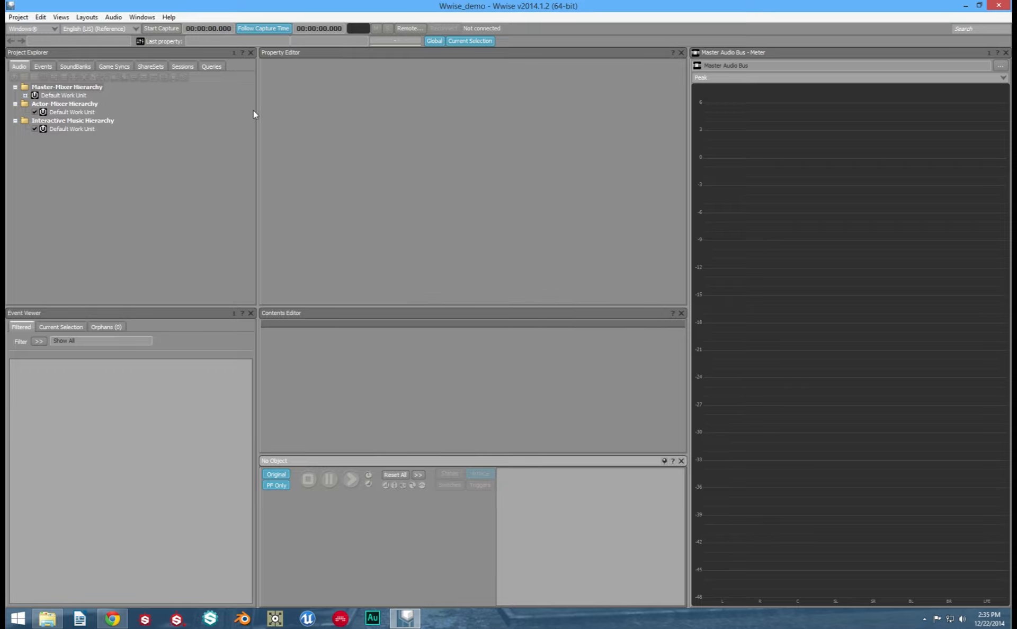
Import the Testfordemo WAV file from the desktop into the Actor-Mixer Hierarchy's Default Work Unit.
drag(226, 10, 371, 15)
drag(25, 184, 214, 117)
click(787, 428)
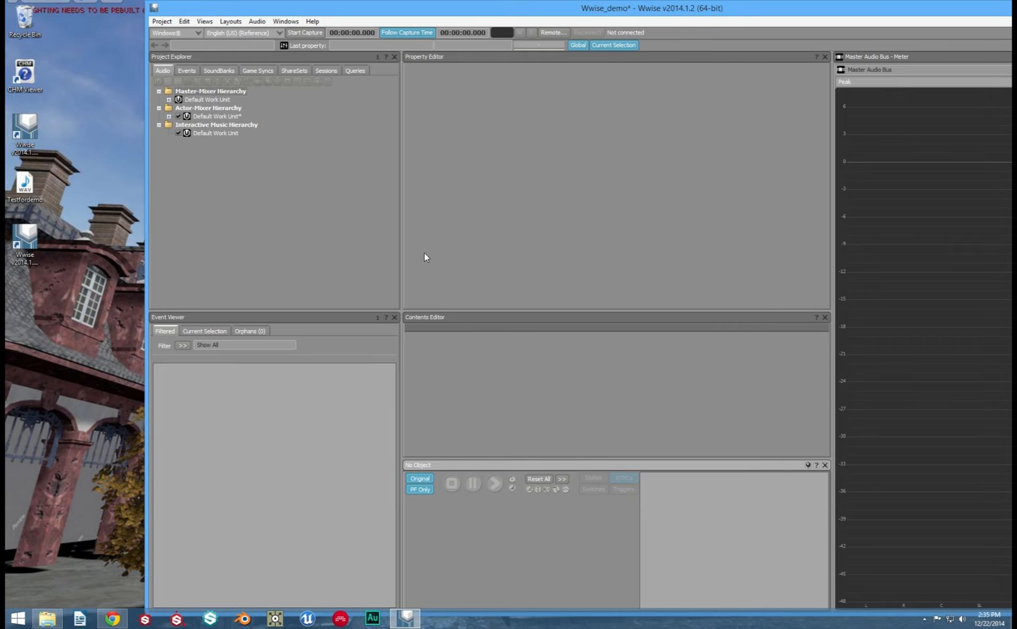
Create a Play event for the Testfordemo sound in the Default Work Unit.
click(169, 117)
right_click(214, 125)
mouse_move(246, 155)
click(205, 157)
click(340, 208)
drag(559, 14, 450, 18)
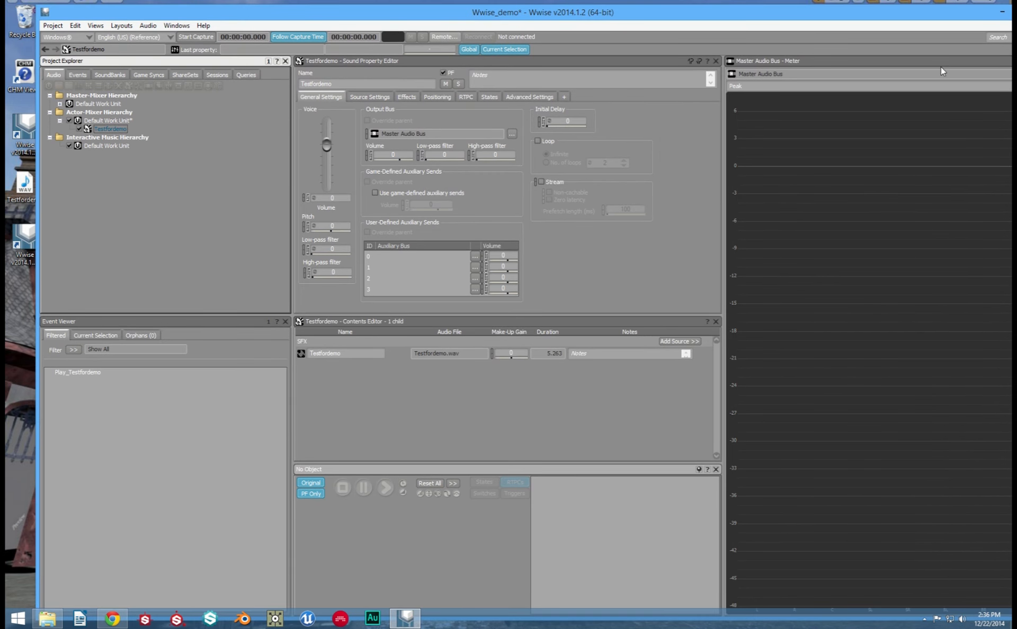
Open the DefaultGame file from the Unreal Wwise_demo project's Config folder and clear the LinkedProject path between the quotes.
click(1001, 12)
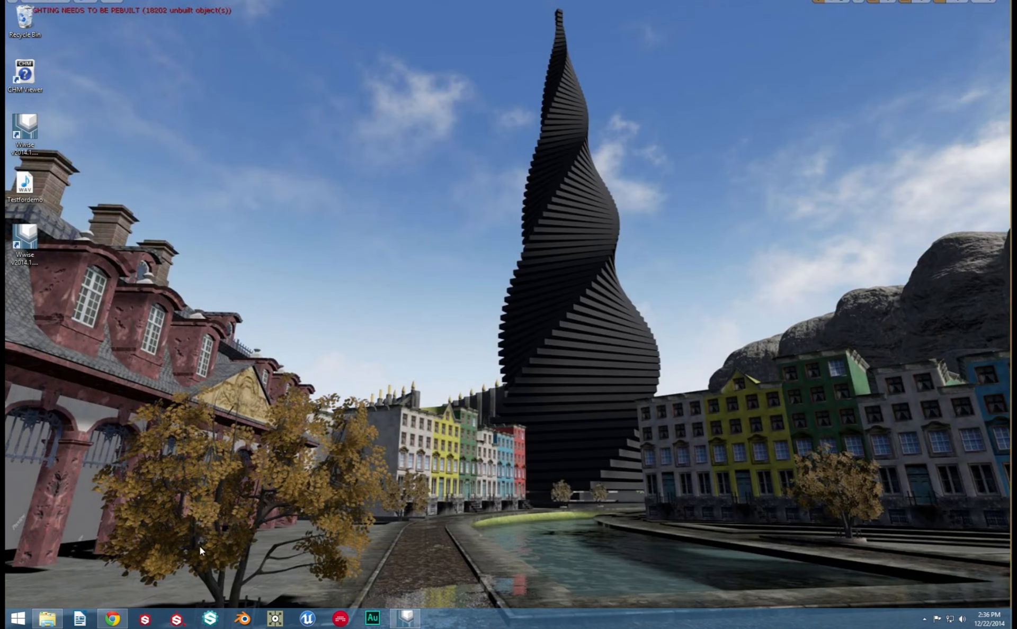
mouse_move(50, 623)
click(69, 577)
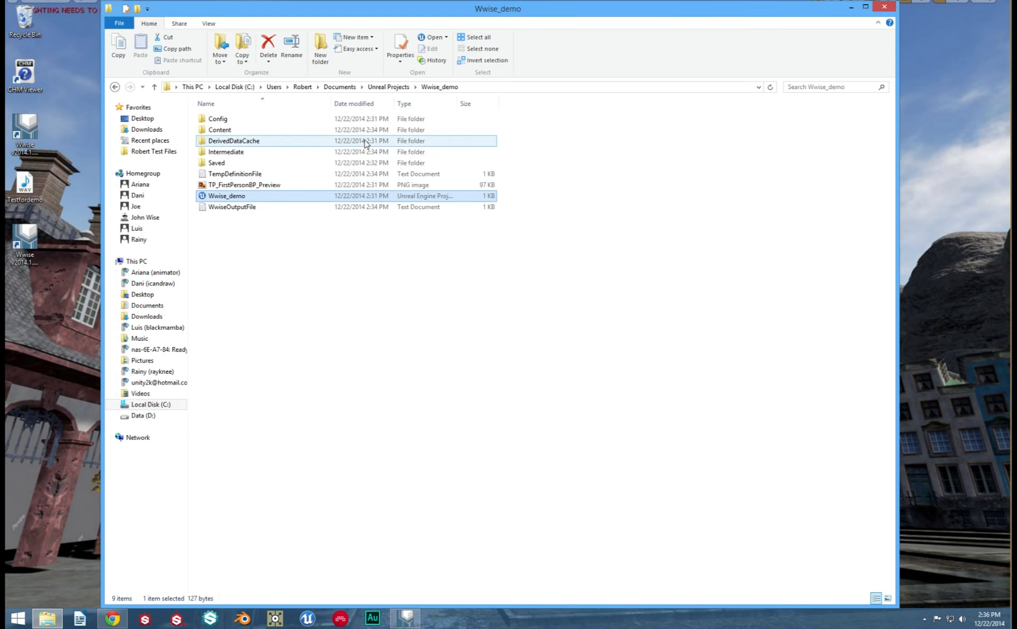
double_click(287, 121)
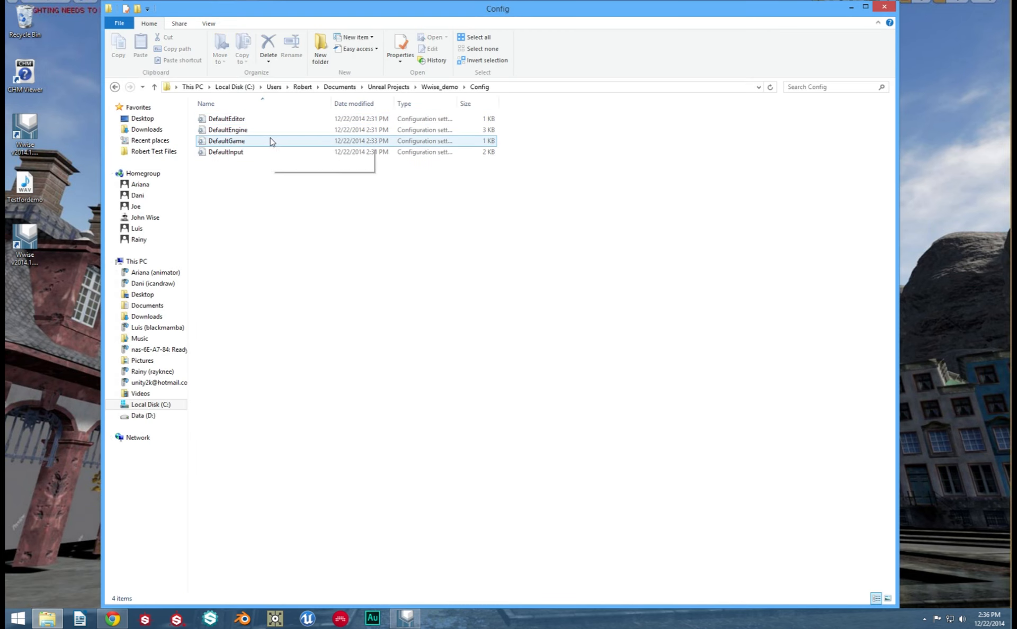
double_click(272, 141)
drag(346, 171, 340, 154)
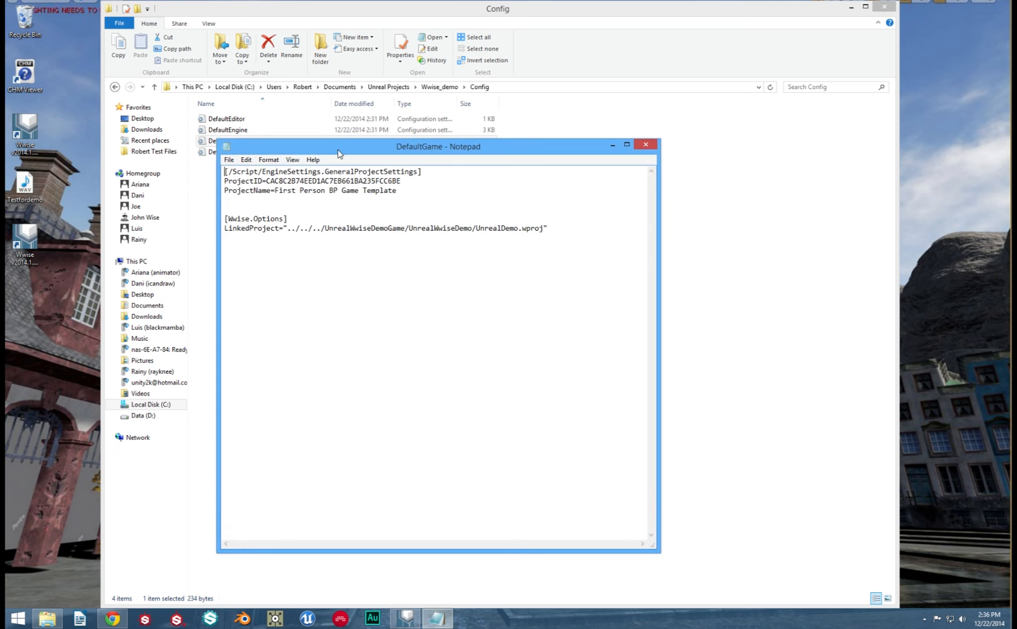
drag(288, 231, 544, 231)
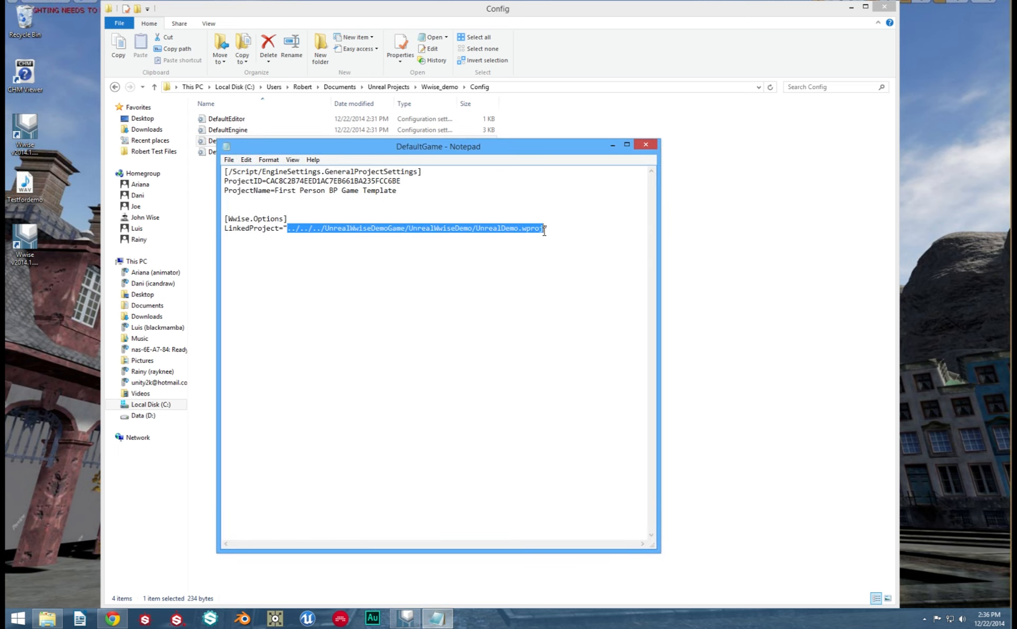
key(Delete)
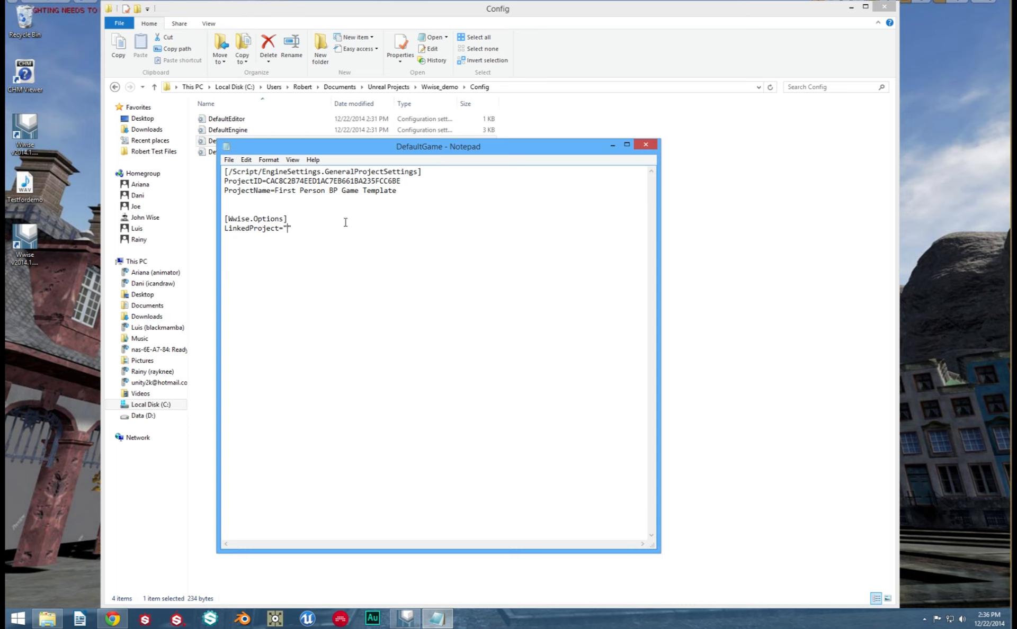
Open the D:\wwise_demo\Wwise_demo folder in a second File Explorer window.
right_click(58, 619)
click(66, 565)
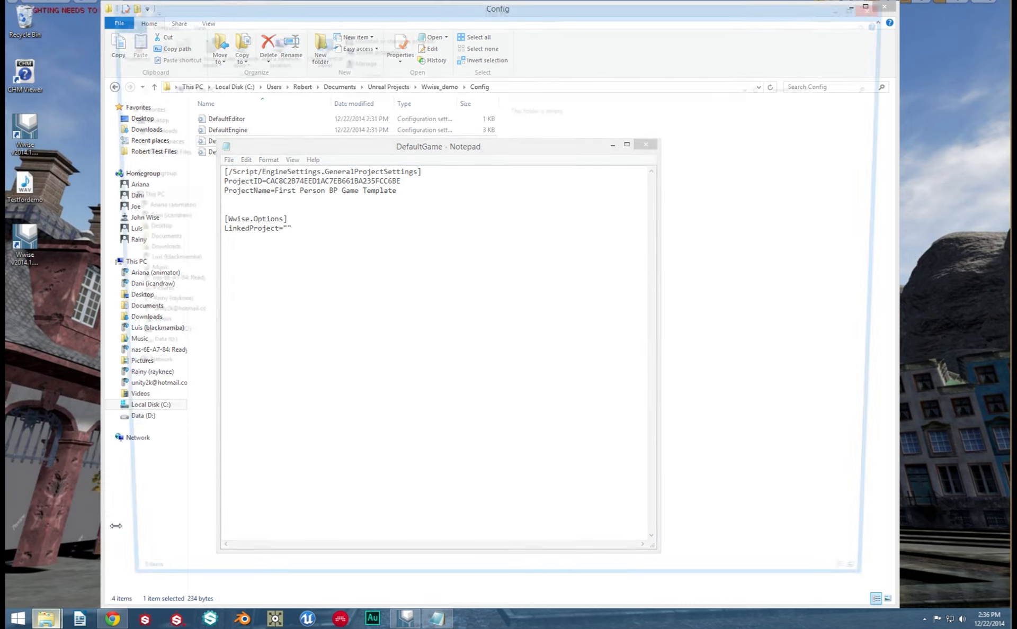
double_click(403, 204)
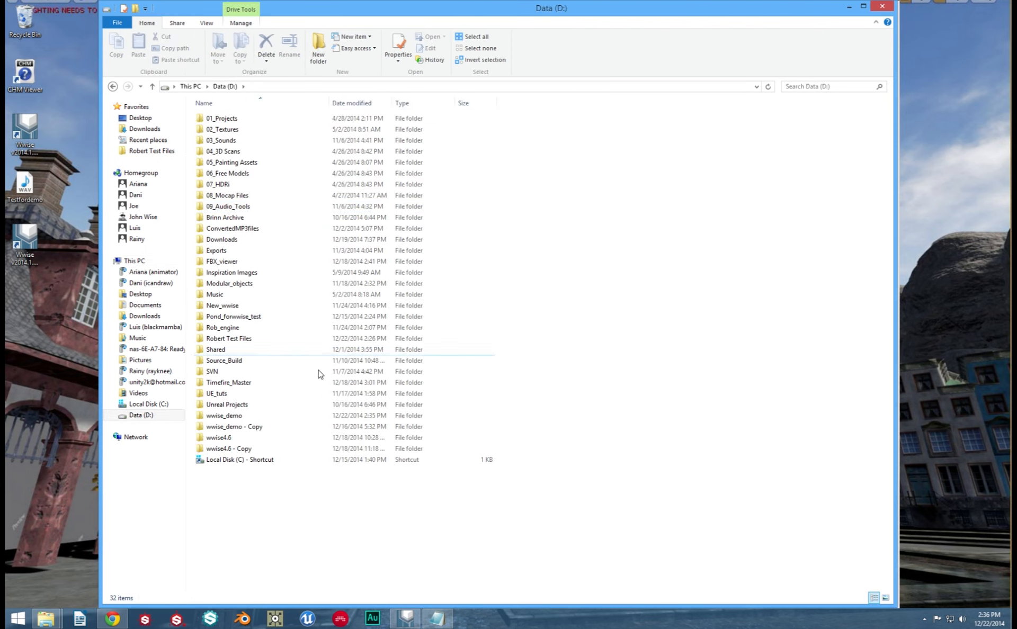
double_click(284, 416)
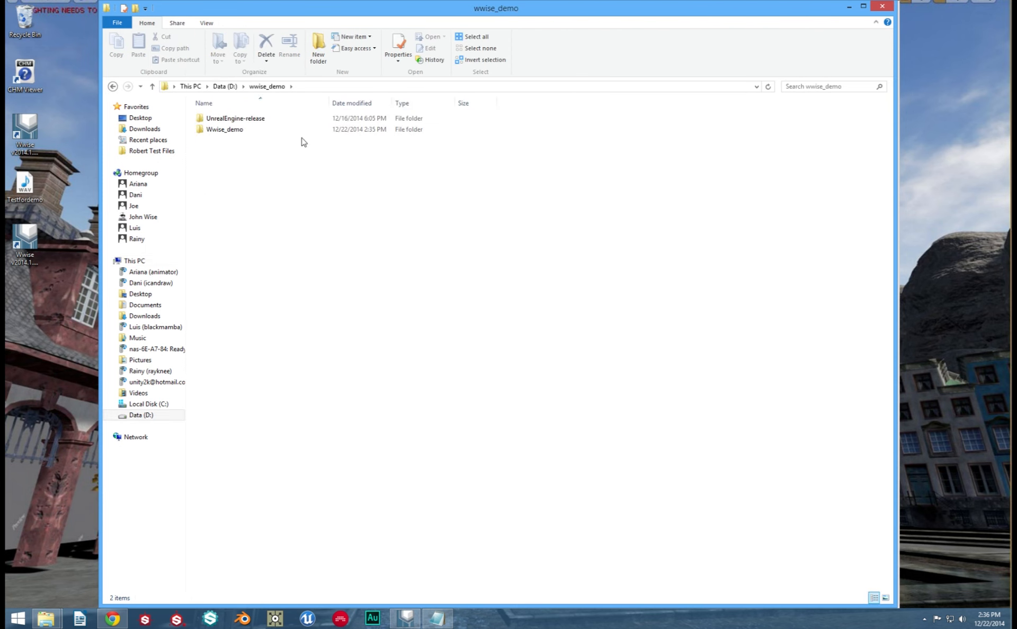
drag(426, 12, 579, 13)
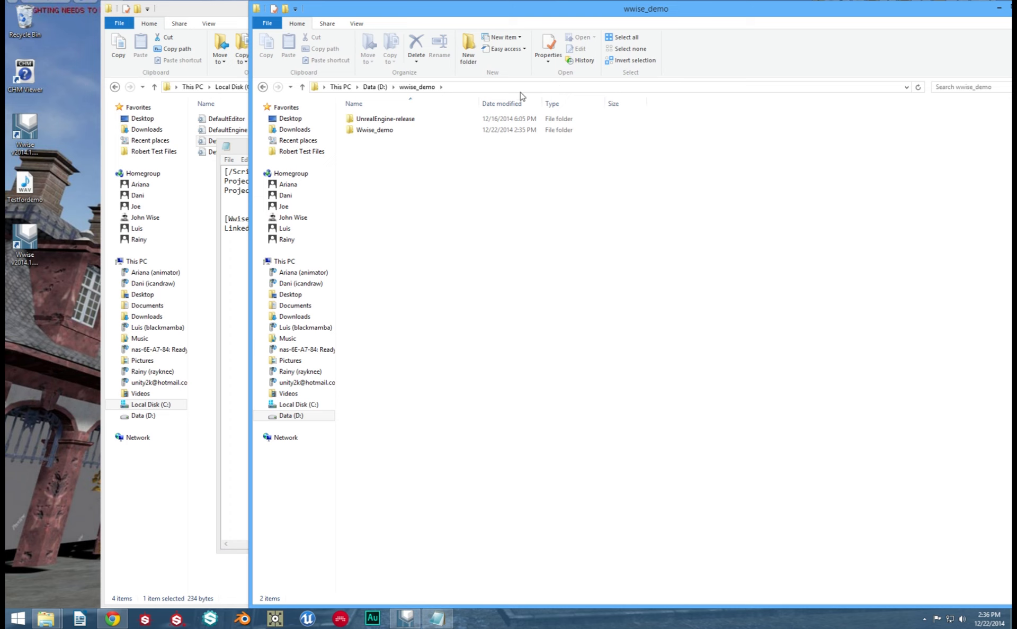
double_click(411, 130)
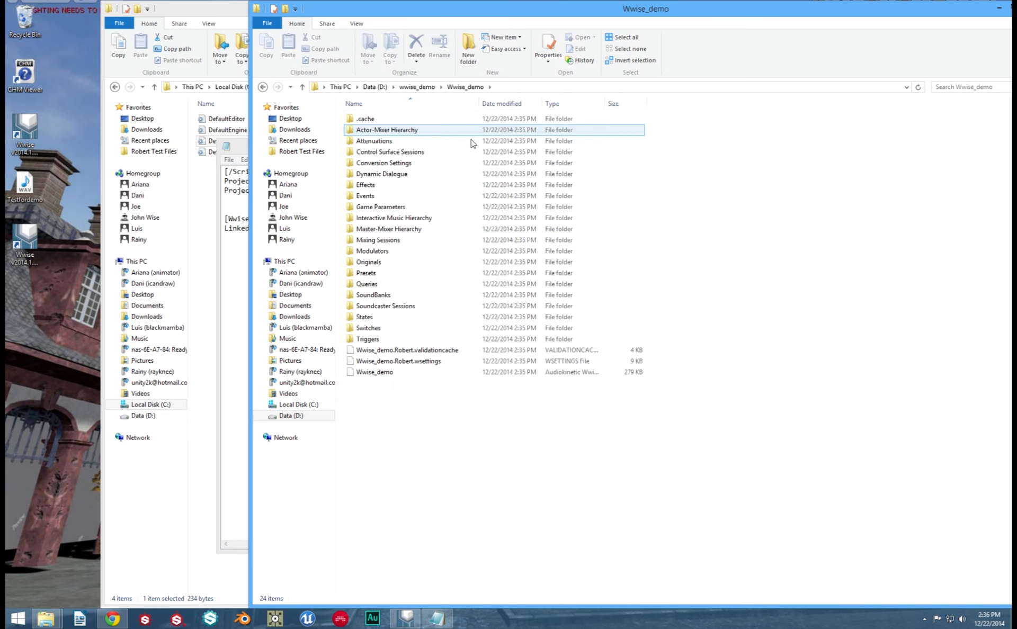
Copy the Wwise_demo project file's location, D:\wwise_demo\Wwise_demo, from its properties and paste it between the LinkedProject quotes in DefaultGame.
right_click(417, 373)
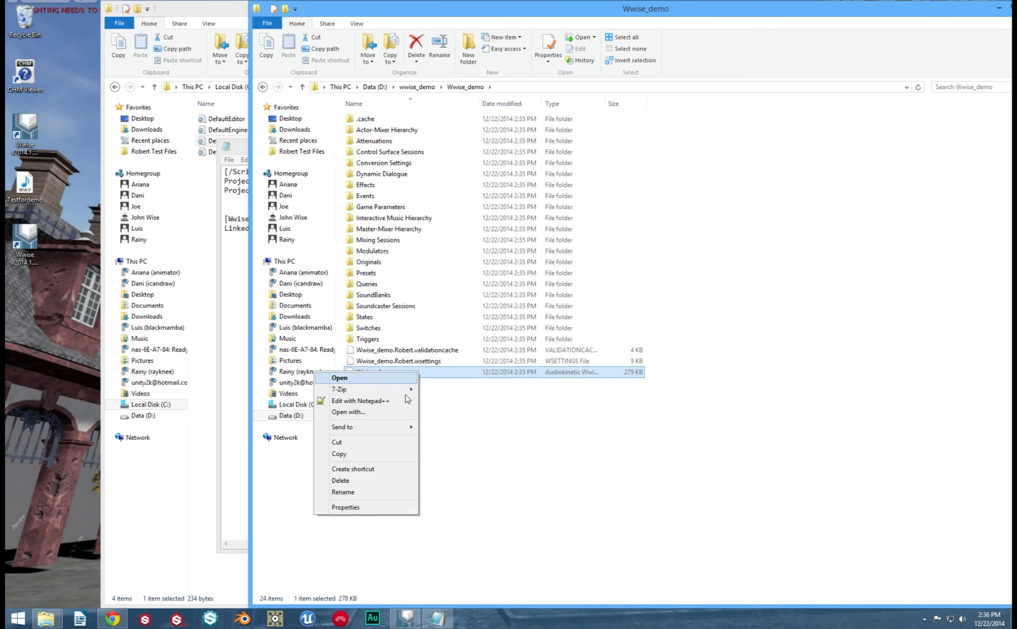
click(368, 508)
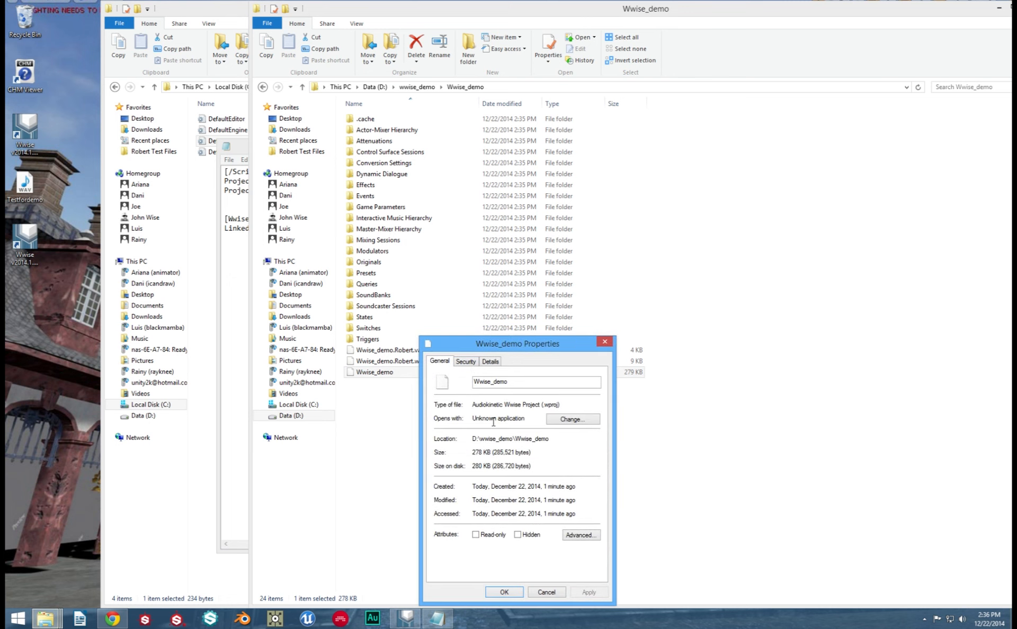
drag(473, 439, 554, 439)
key(ctrl+c)
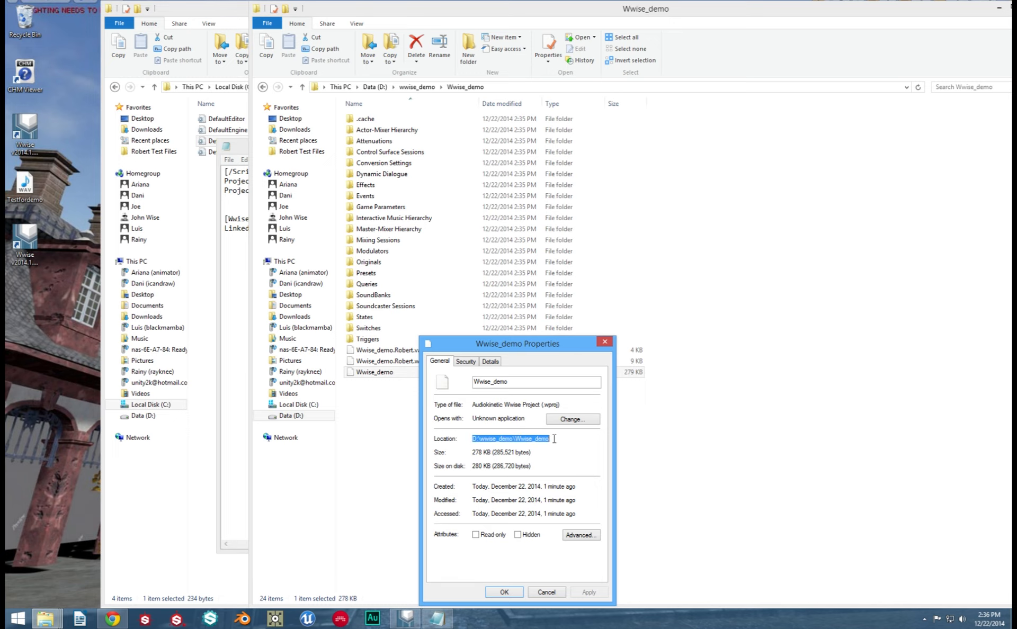
click(243, 305)
click(287, 232)
key(ctrl+v)
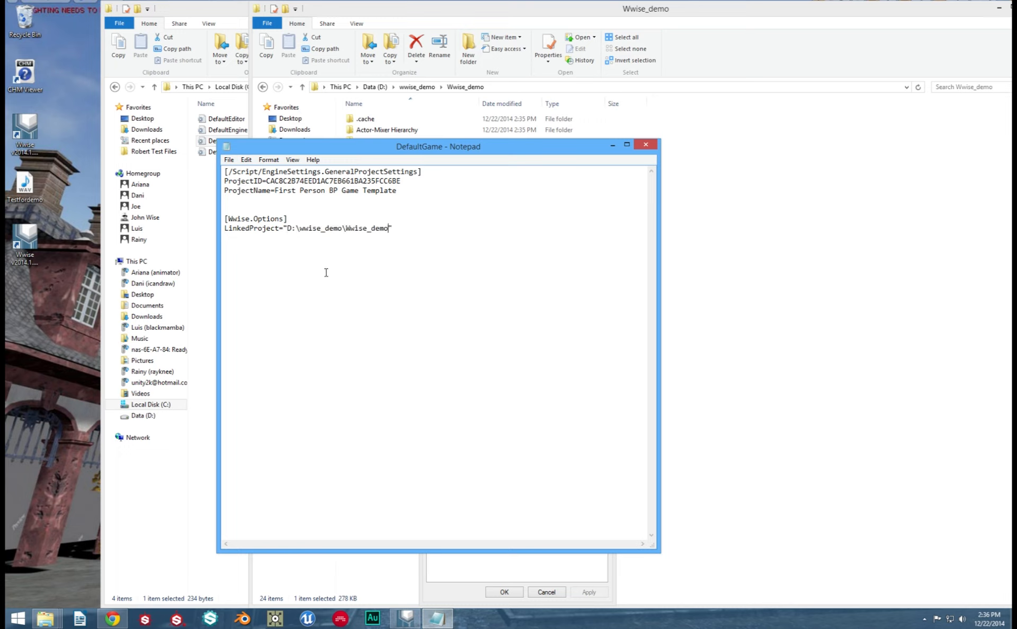
Change the LinkedProject path to D:/wwise_demo/Wwise_demo/Wwise_demo.wproj with forward slashes, then save and close the DefaultGame file.
click(300, 229)
key(BackSpace)
text(/Wwise_demo/Wwise_demo.wproj)
click(229, 159)
click(194, 194)
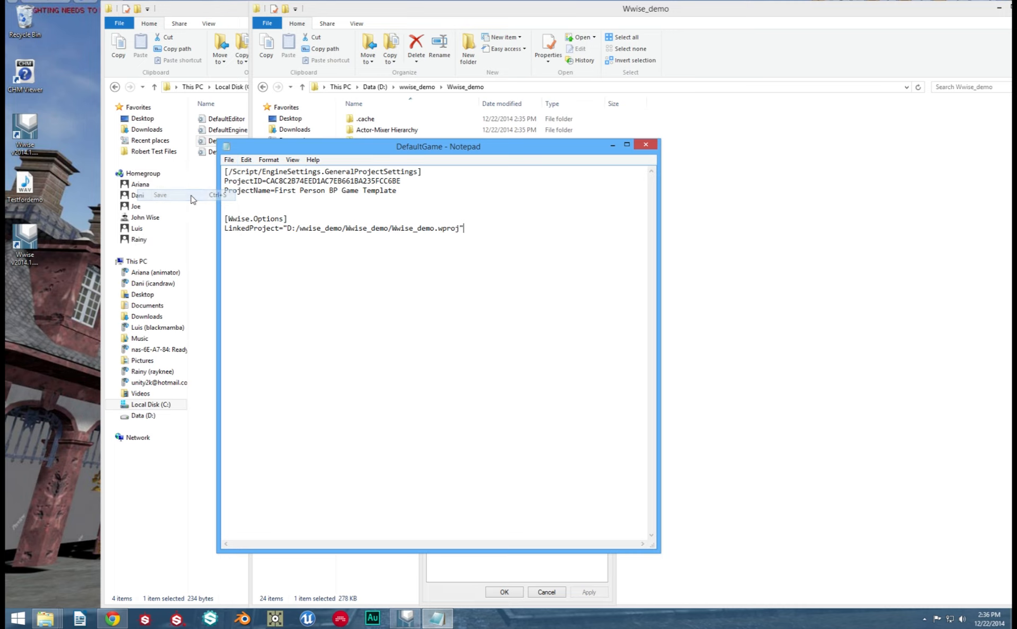
click(645, 145)
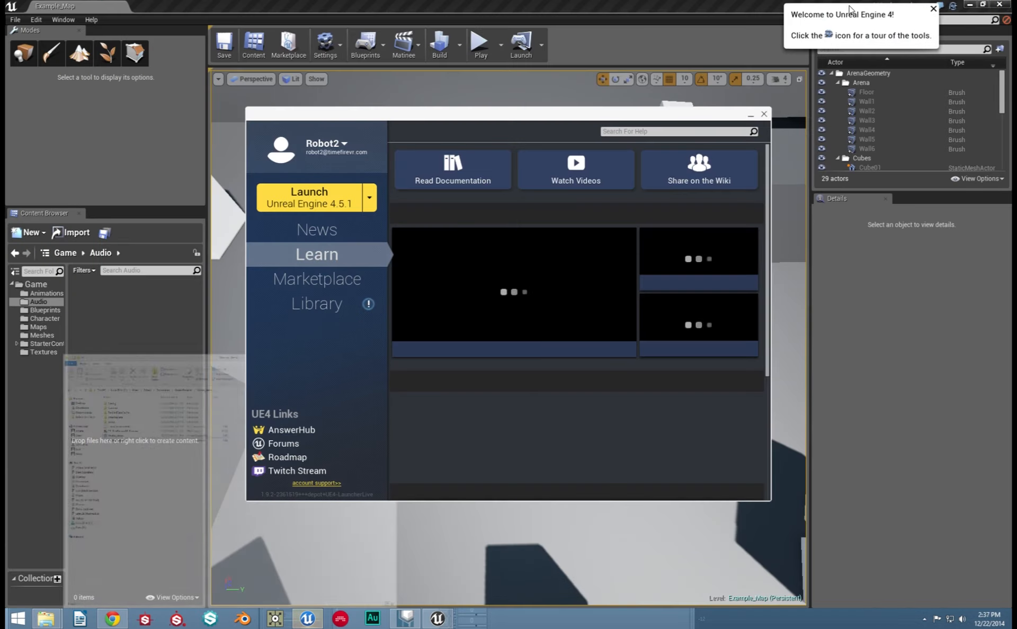
Close the launcher window over the Unreal editor and generate the Audiokinetic SoundBanks for Windows, Android and iOS.
click(850, 6)
click(762, 115)
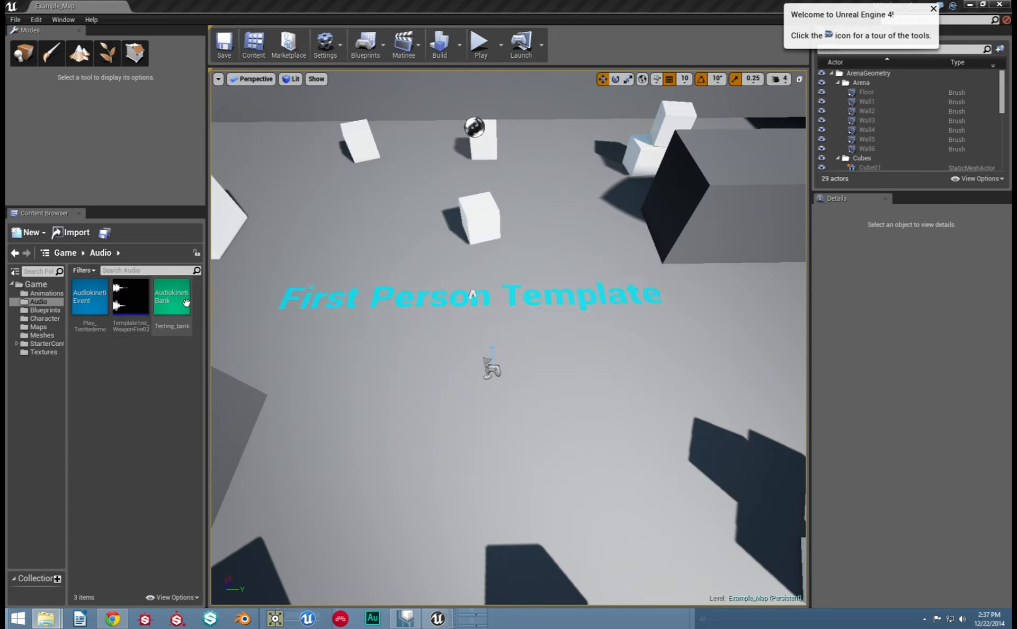
click(459, 44)
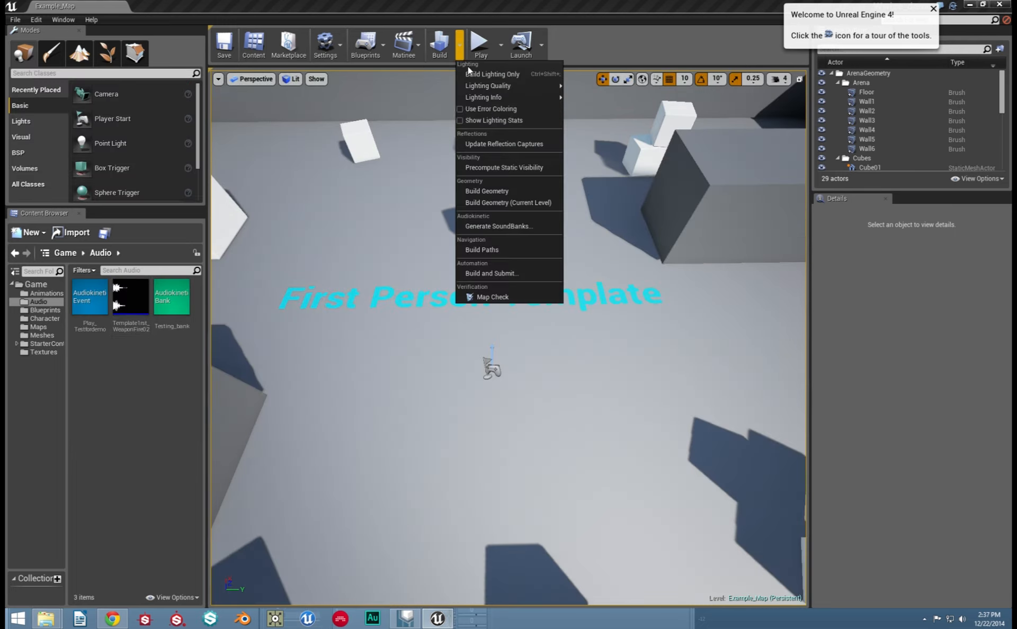
click(497, 226)
click(649, 390)
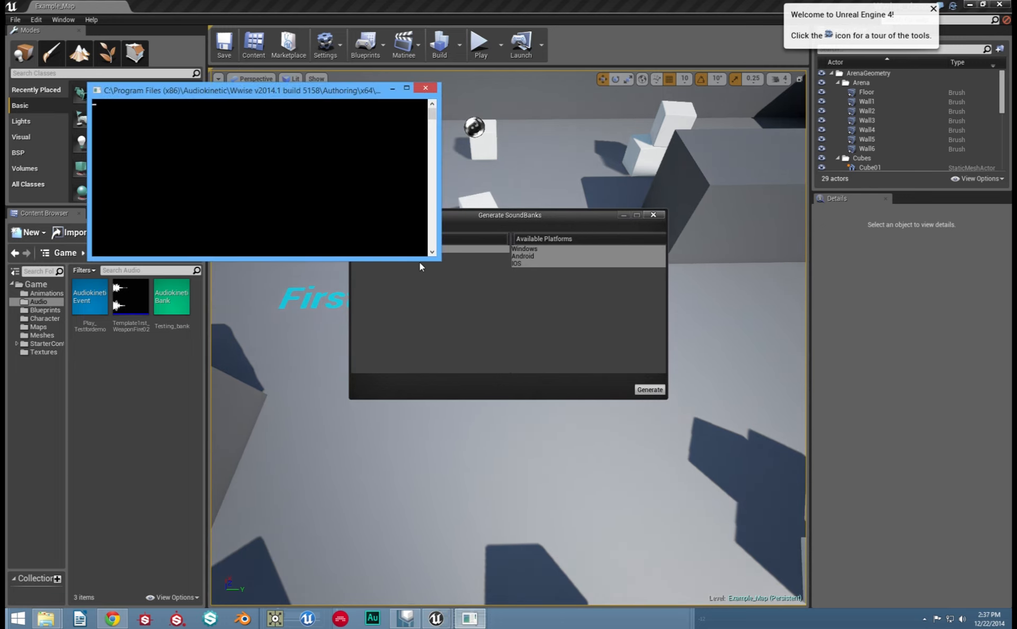
Play the Play_Testfordemo Audiokinetic event from the Audio folder to test its sound.
right_click(100, 314)
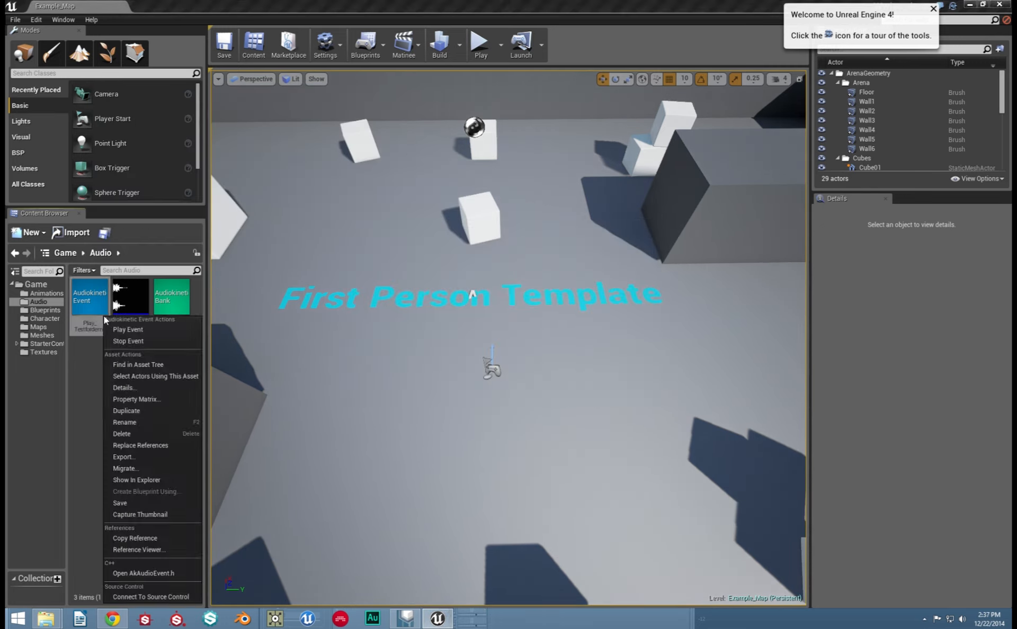
click(129, 330)
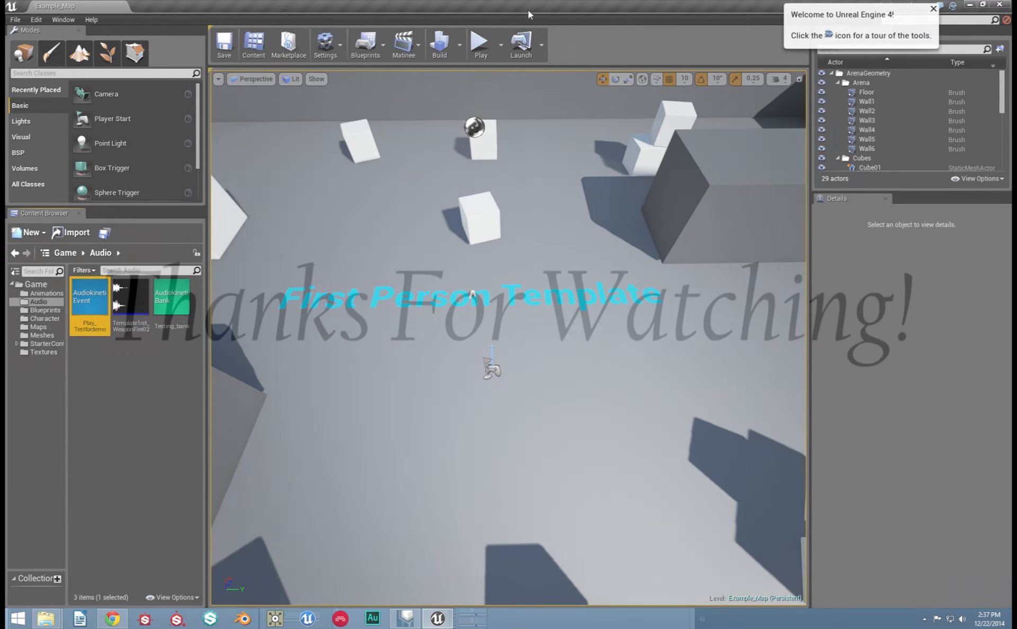
drag(528, 10, 508, 43)
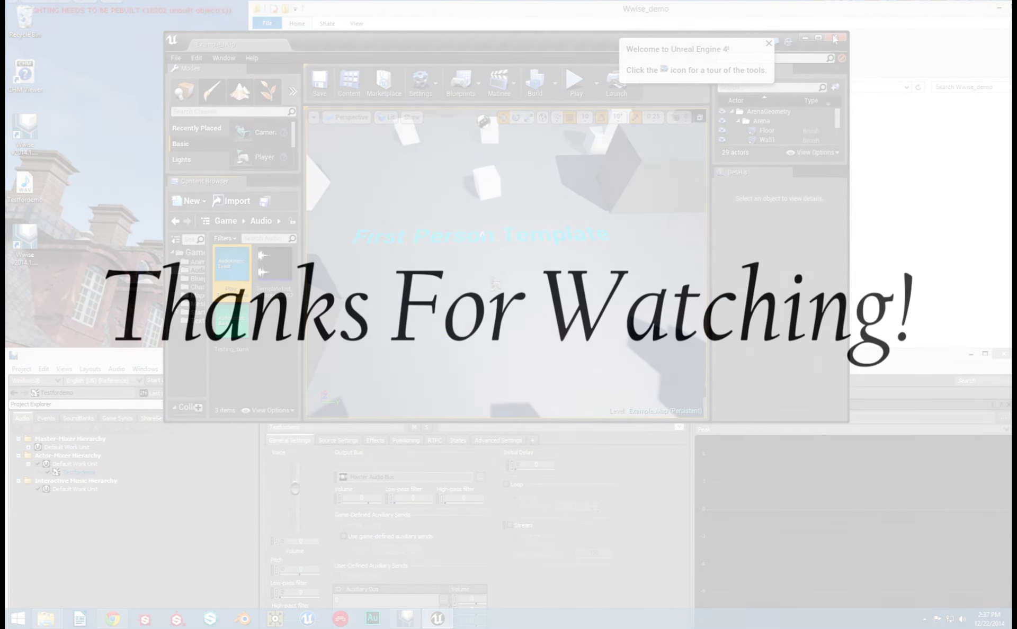